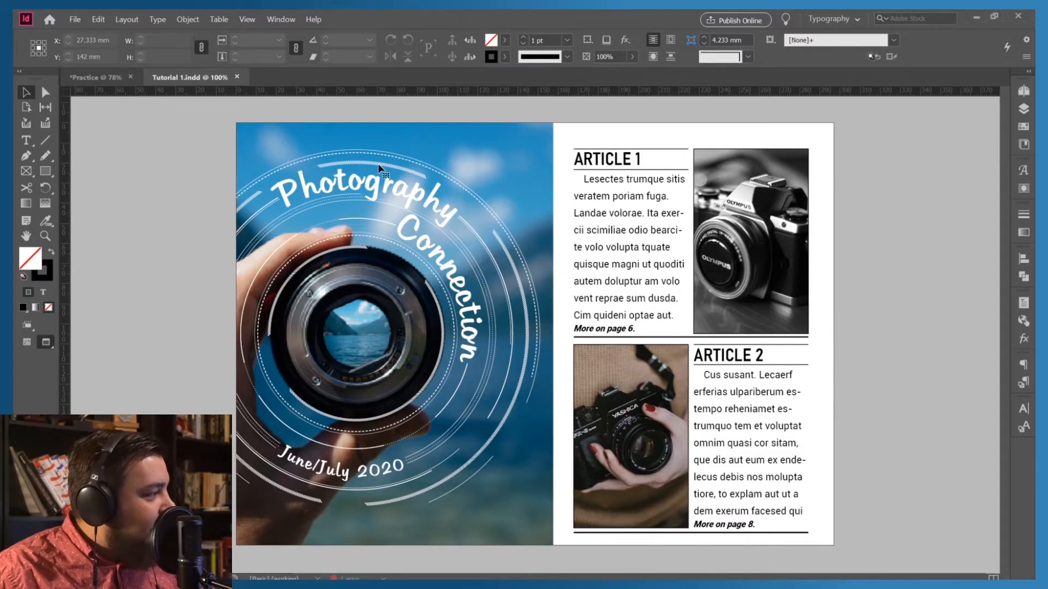
Inspect the paths of the cover's circular artwork with the Direct Selection tool, return to the Selection tool and deselect everything
{"action": "left_click", "coordinate": [407, 172]}
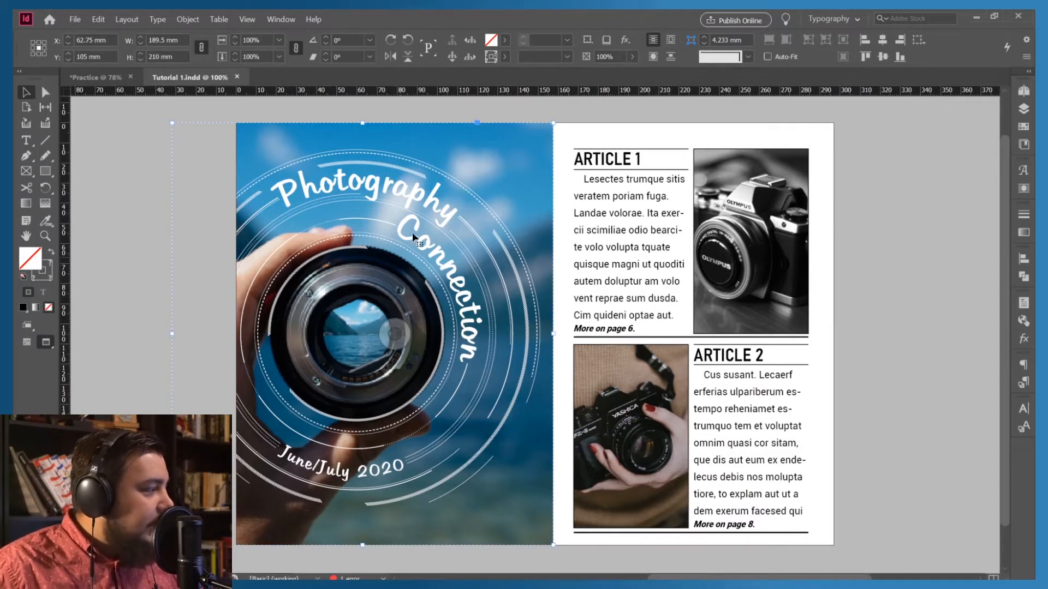
{"action": "key", "text": "a"}
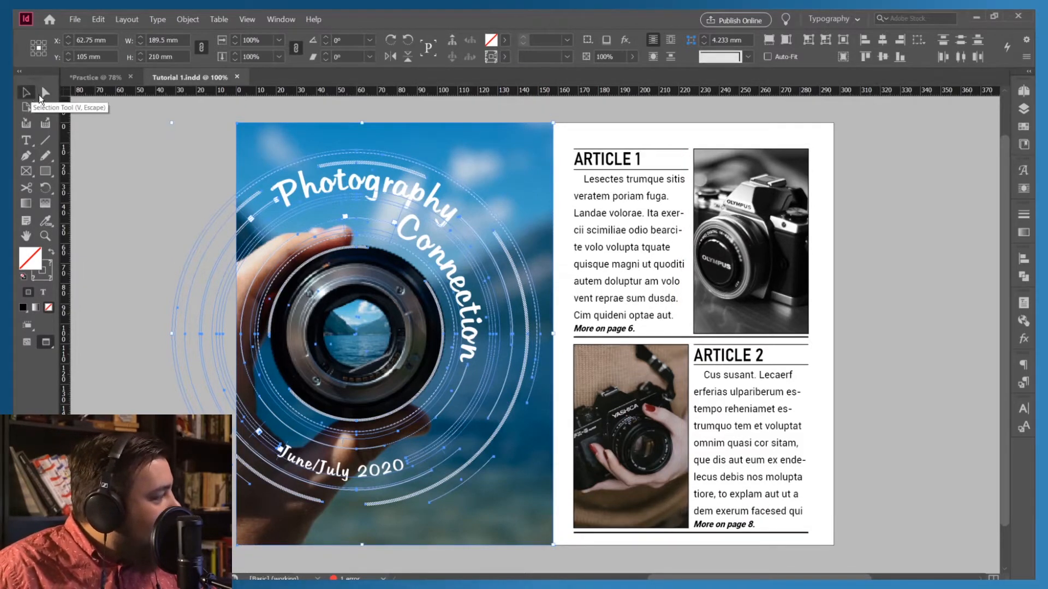
{"action": "left_click", "coordinate": [31, 93]}
{"action": "left_click", "coordinate": [127, 113]}
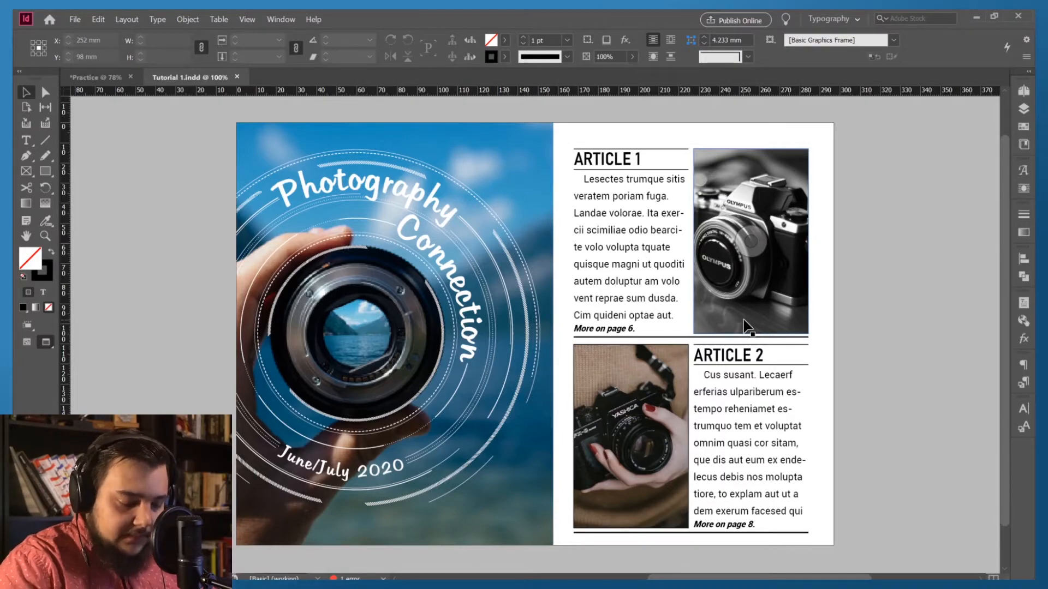
Examine the Article 1 and Article 2 layouts on the right-hand page, including headings, body text, rules, photos and page references
{"action": "key", "text": "ctrl+equal"}
{"action": "key", "text": "ctrl+equal"}
{"action": "key", "text": "ctrl+equal"}
{"action": "scroll", "coordinate": [675, 337], "scroll_direction": "up", "scroll_amount": 5}
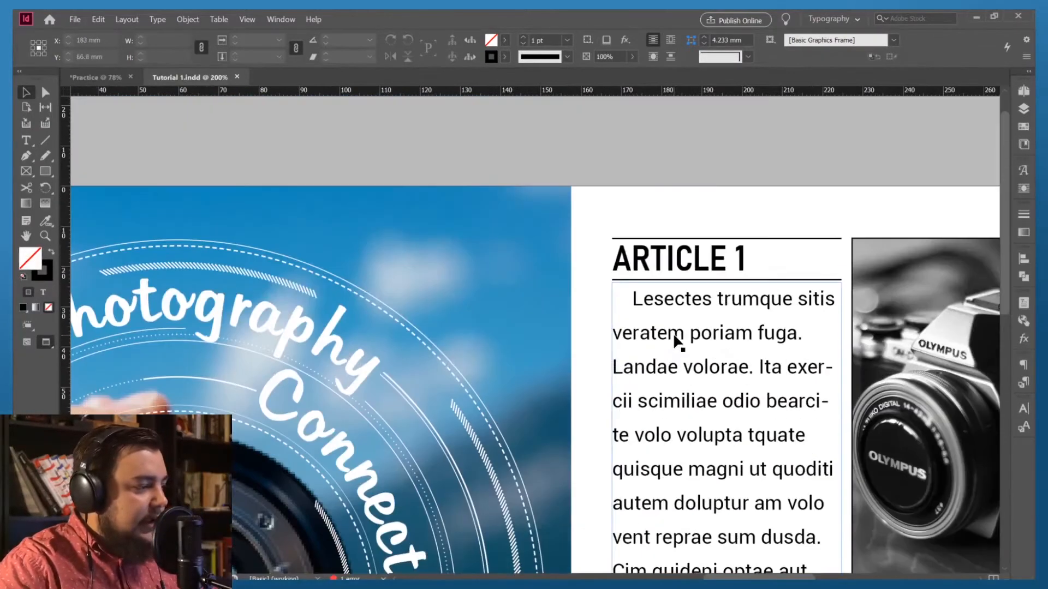
{"action": "scroll", "coordinate": [677, 340], "scroll_direction": "right", "scroll_amount": 5}
{"action": "scroll", "coordinate": [674, 341], "scroll_direction": "down", "scroll_amount": 3}
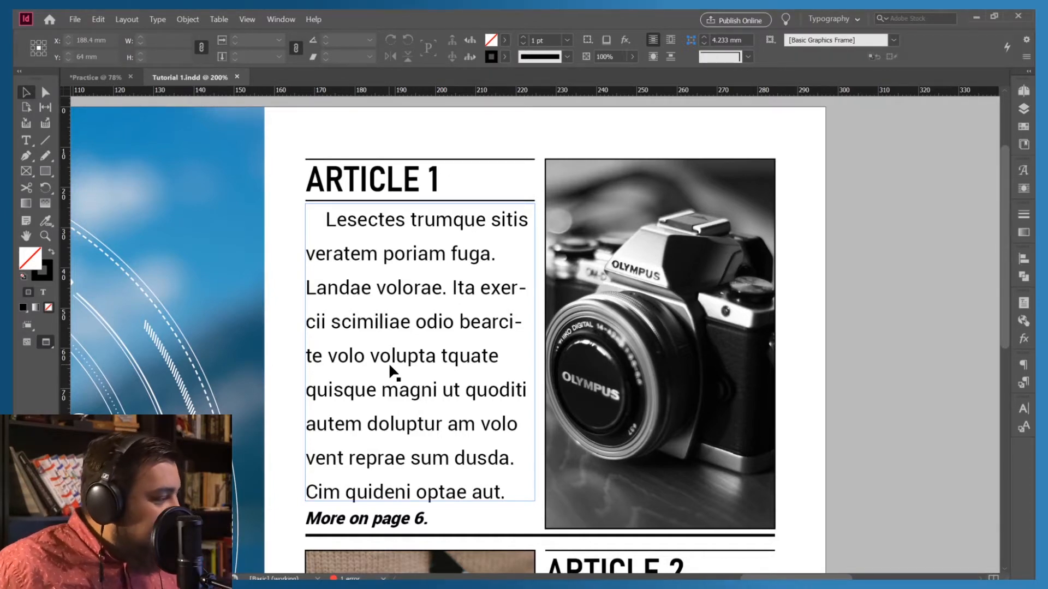
{"action": "scroll", "coordinate": [416, 393], "scroll_direction": "down", "scroll_amount": 3}
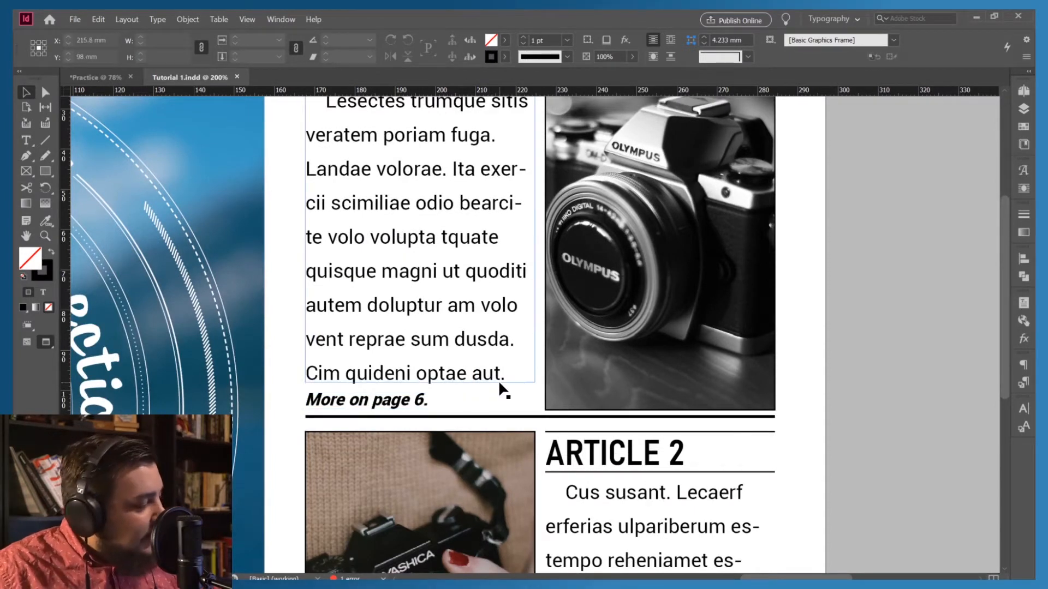
{"action": "scroll", "coordinate": [456, 323], "scroll_direction": "up", "scroll_amount": 4}
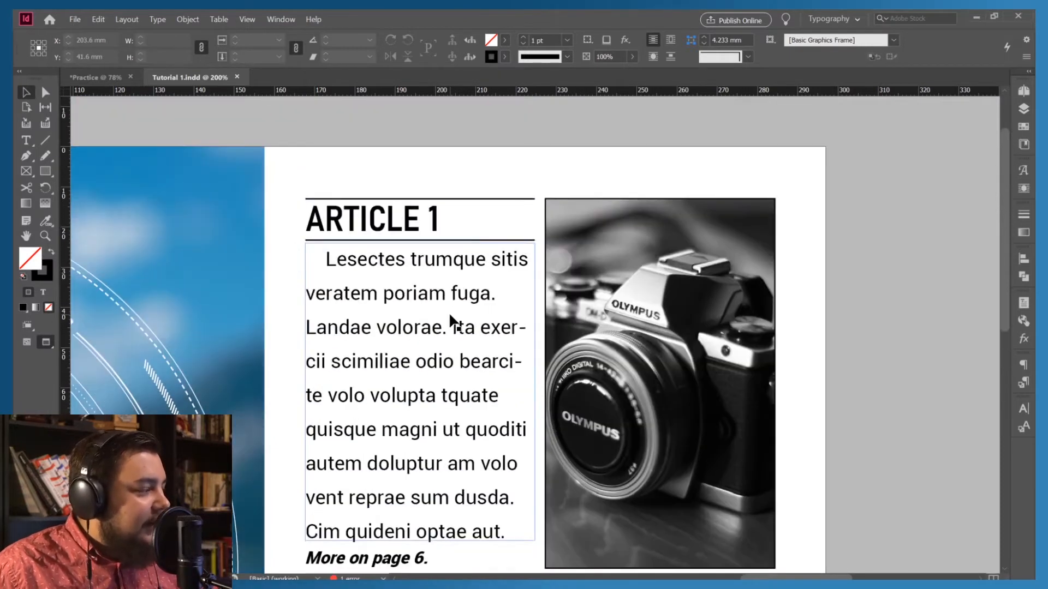
{"action": "scroll", "coordinate": [452, 321], "scroll_direction": "down", "scroll_amount": 4}
{"action": "scroll", "coordinate": [453, 322], "scroll_direction": "up", "scroll_amount": 3}
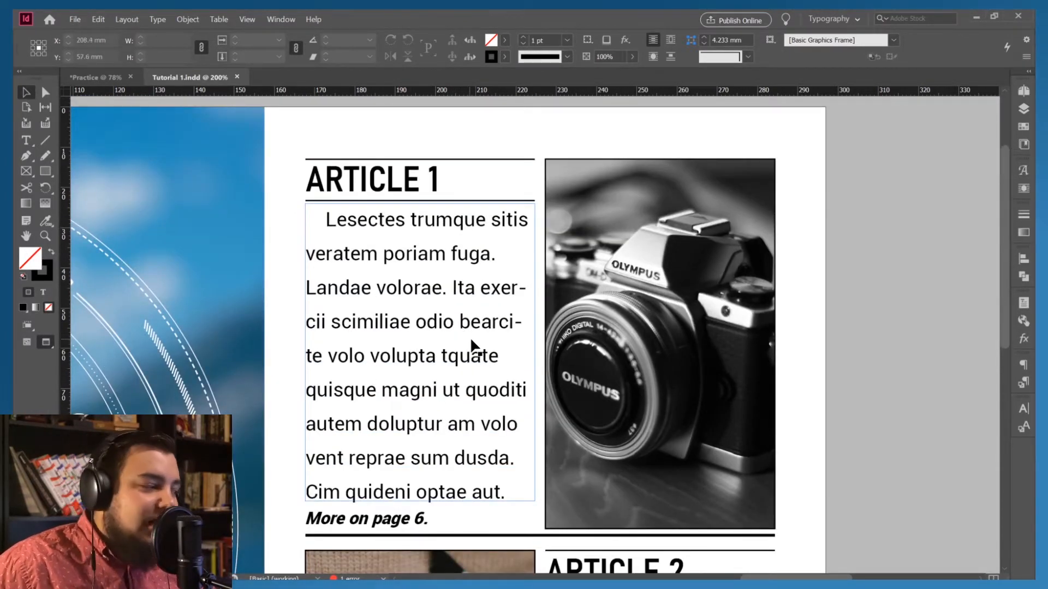
{"action": "scroll", "coordinate": [470, 346], "scroll_direction": "down", "scroll_amount": 1}
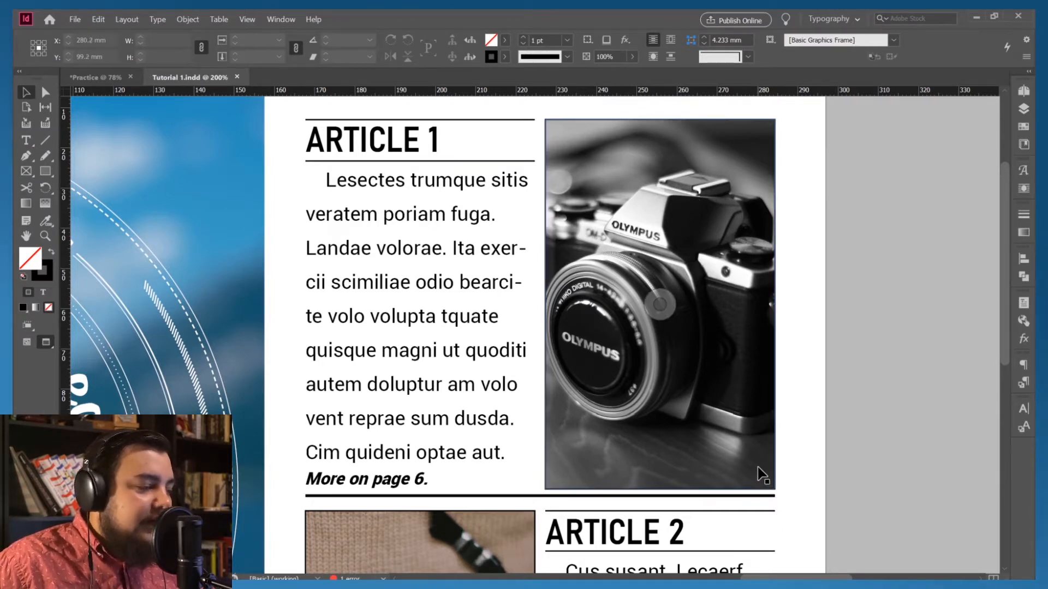
{"action": "scroll", "coordinate": [369, 306], "scroll_direction": "up", "scroll_amount": 1}
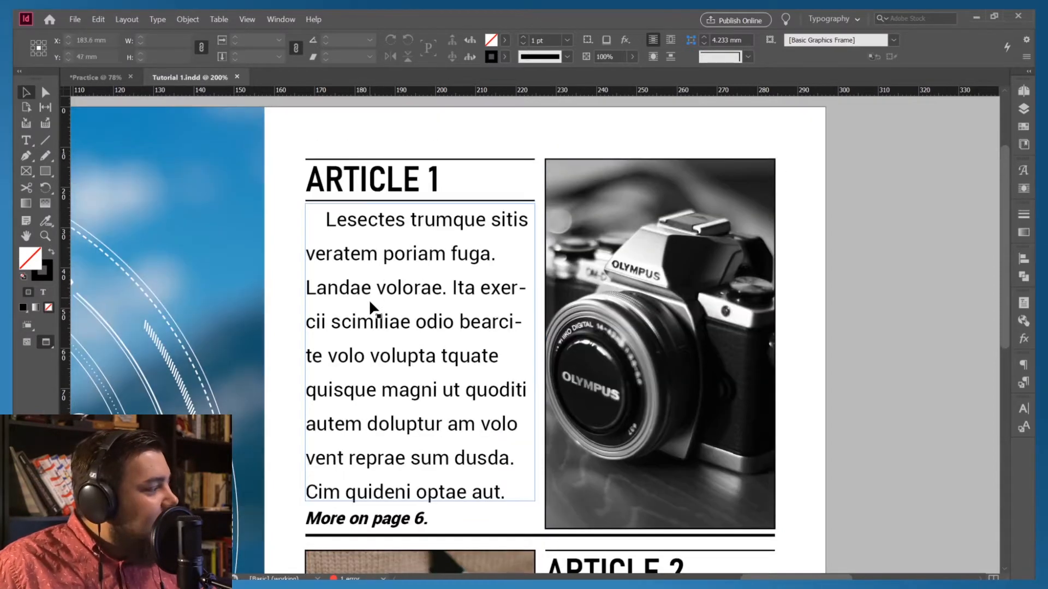
{"action": "scroll", "coordinate": [451, 253], "scroll_direction": "down", "scroll_amount": 1}
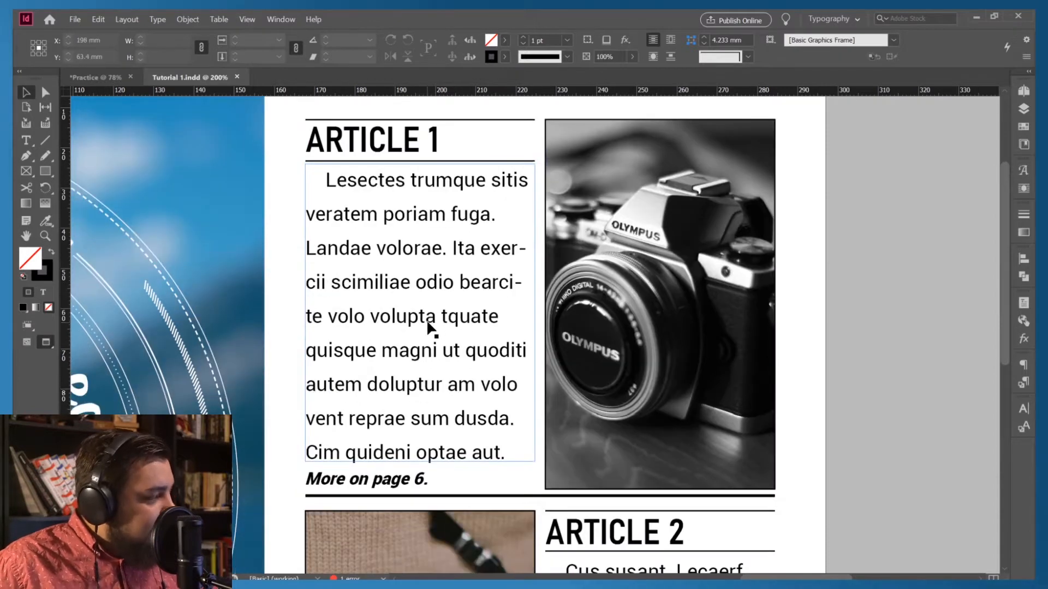
{"action": "scroll", "coordinate": [427, 325], "scroll_direction": "up", "scroll_amount": 2}
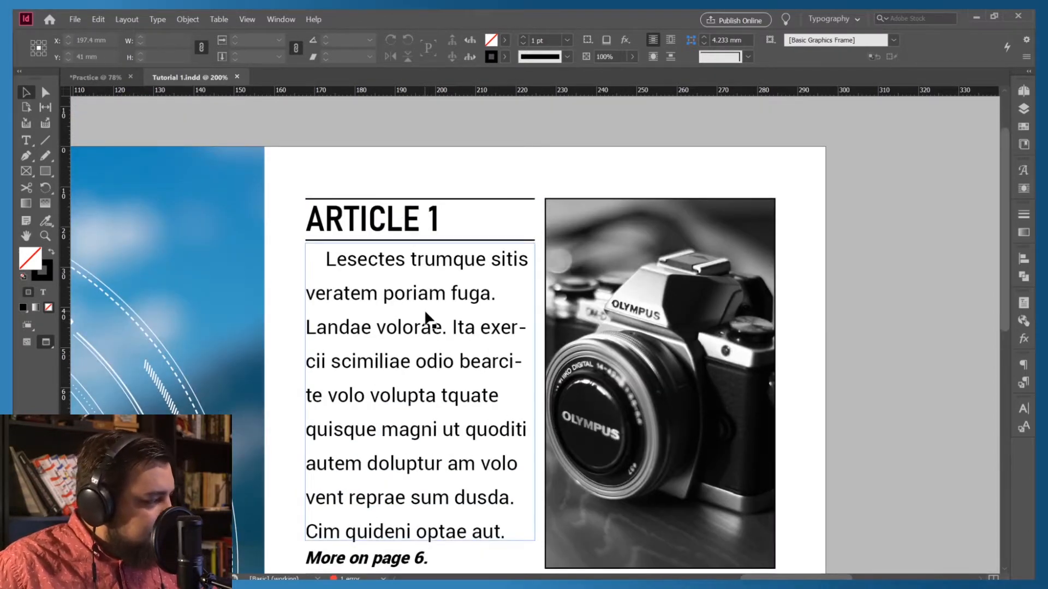
{"action": "scroll", "coordinate": [428, 328], "scroll_direction": "down", "scroll_amount": 1}
{"action": "scroll", "coordinate": [412, 273], "scroll_direction": "down", "scroll_amount": 9}
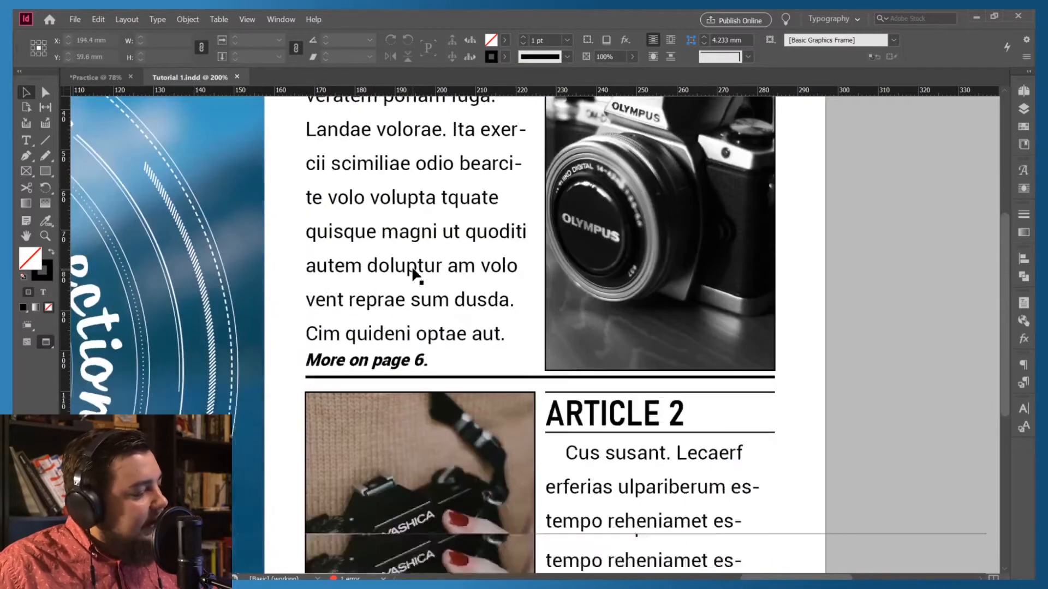
{"action": "scroll", "coordinate": [649, 213], "scroll_direction": "down", "scroll_amount": 2}
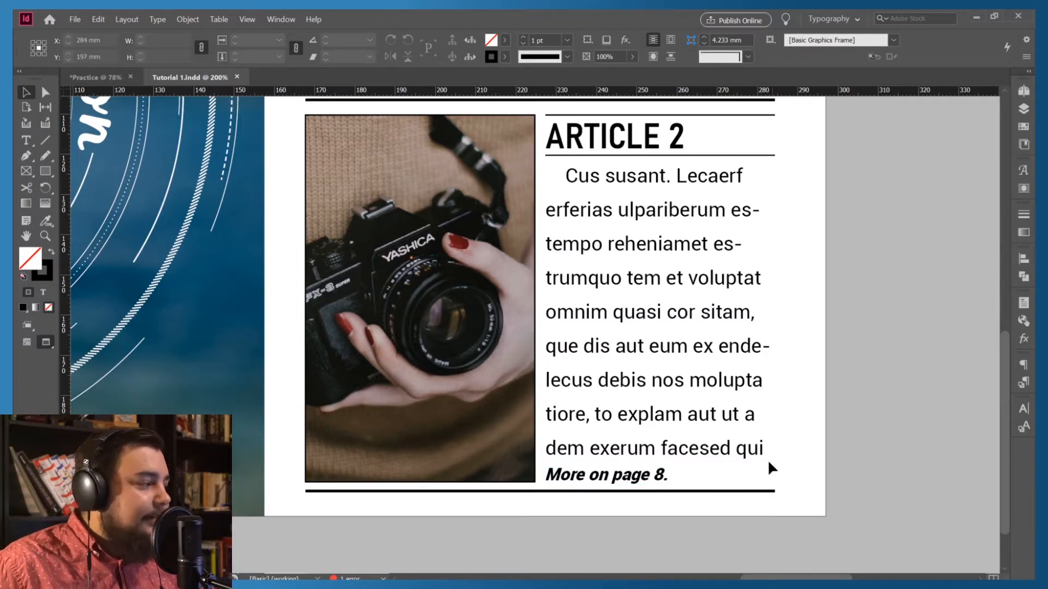
Delete the whole Article 2 block from the right-hand page, including its photo, heading, body text, page reference and rules
{"action": "scroll", "coordinate": [730, 304], "scroll_direction": "up", "scroll_amount": 1}
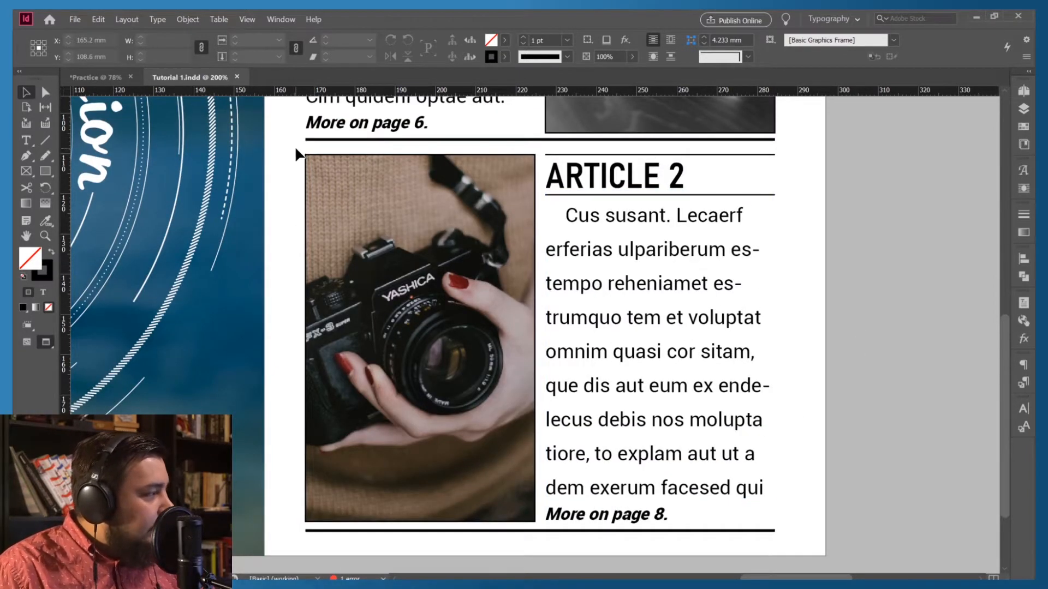
{"action": "left_click_drag", "start_coordinate": [298, 148], "coordinate": [797, 538]}
{"action": "key", "text": "Delete"}
{"action": "scroll", "coordinate": [627, 410], "scroll_direction": "up", "scroll_amount": 8}
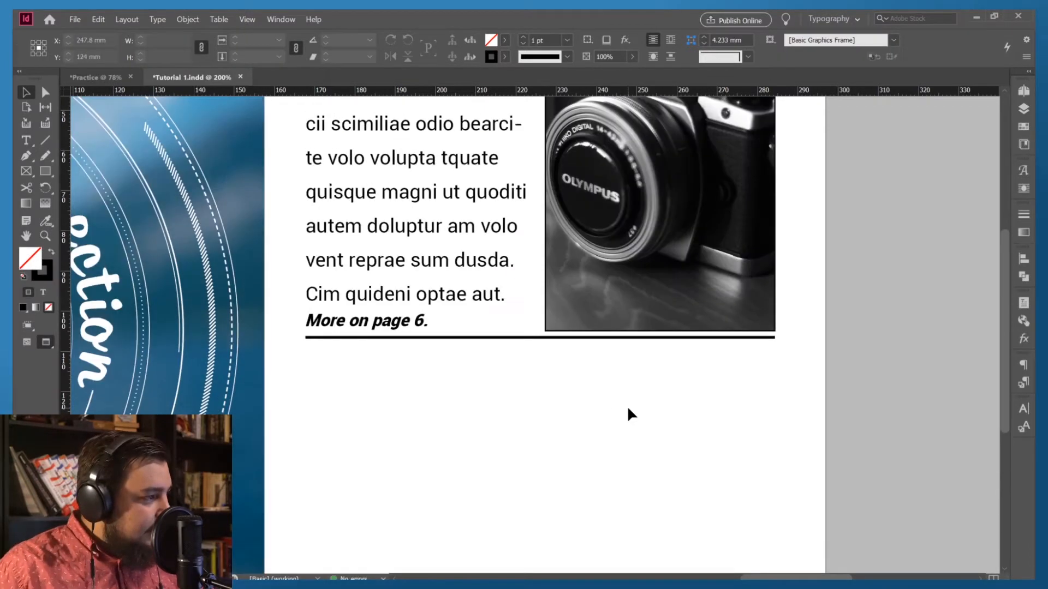
{"action": "scroll", "coordinate": [627, 409], "scroll_direction": "up", "scroll_amount": 2}
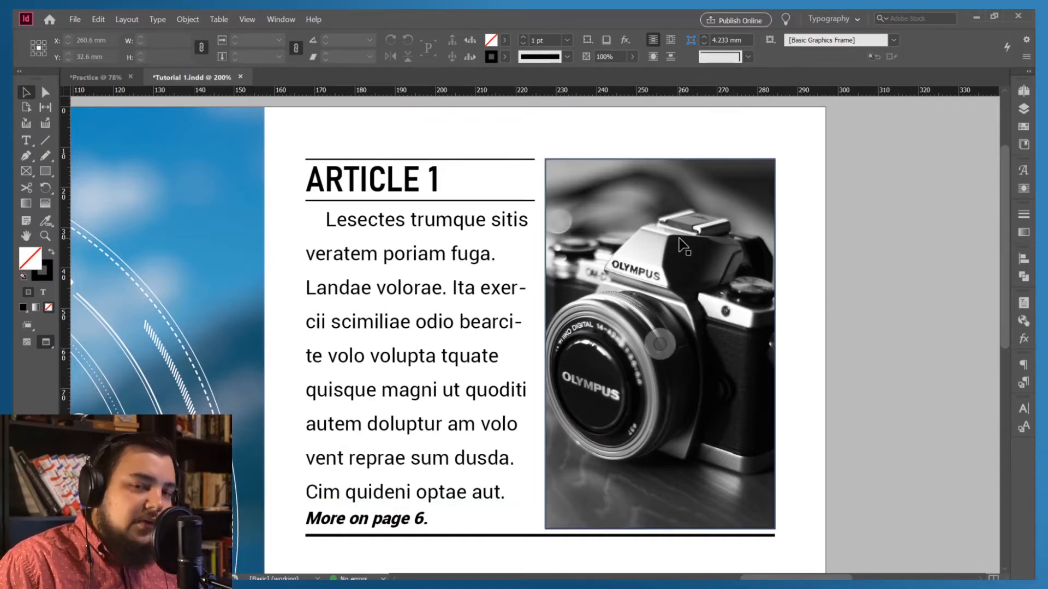
{"action": "scroll", "coordinate": [672, 253], "scroll_direction": "down", "scroll_amount": 9}
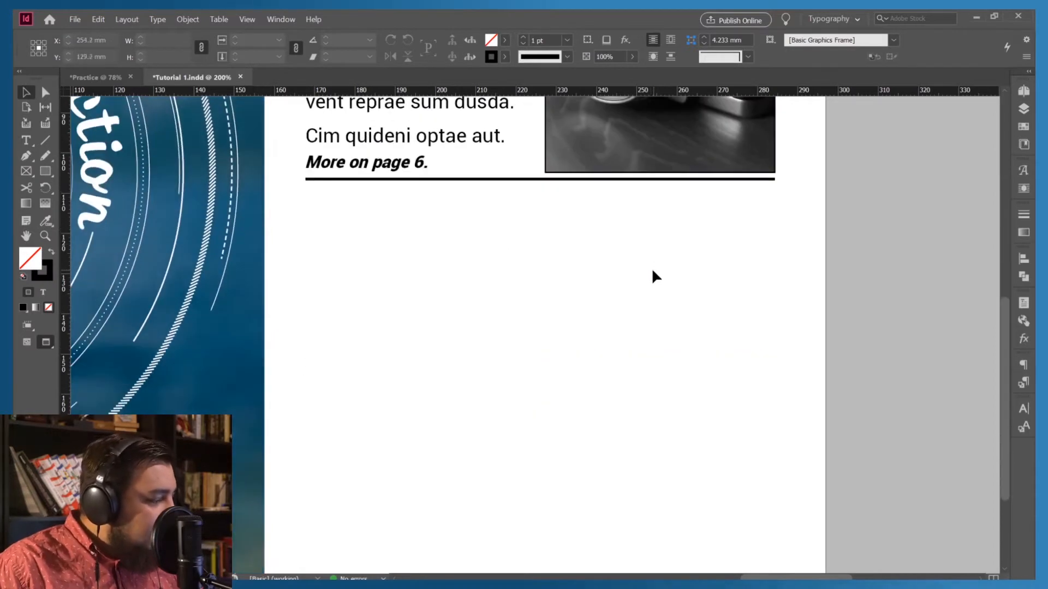
Switch the spread to Normal screen mode so that frame edges and margin guides are displayed
{"action": "key", "text": "ctrl+minus"}
{"action": "key", "text": "ctrl+minus"}
{"action": "key", "text": "ctrl+minus"}
{"action": "key", "text": "ctrl+minus"}
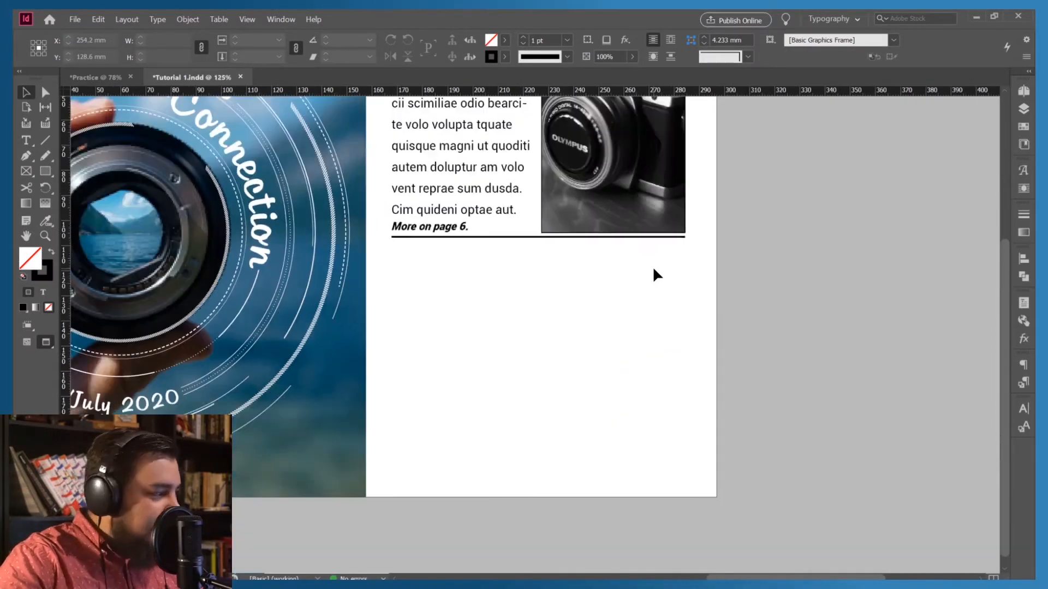
{"action": "key", "text": "w"}
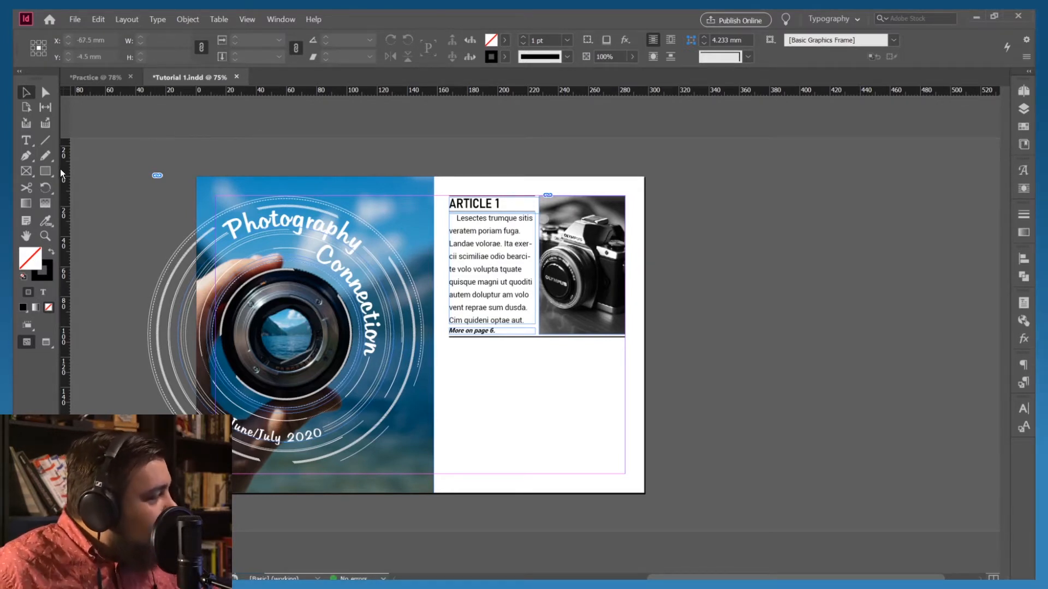
{"action": "left_click", "coordinate": [169, 184]}
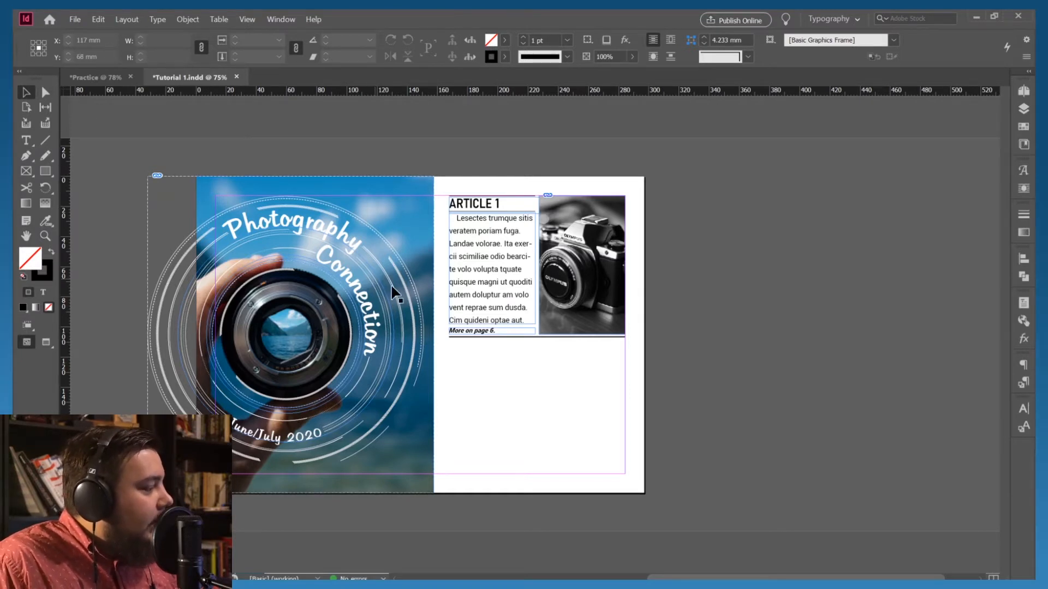
Look over the list of available workspaces without changing the workspace, and activate the Rectangle Frame tool
{"action": "left_click", "coordinate": [25, 171]}
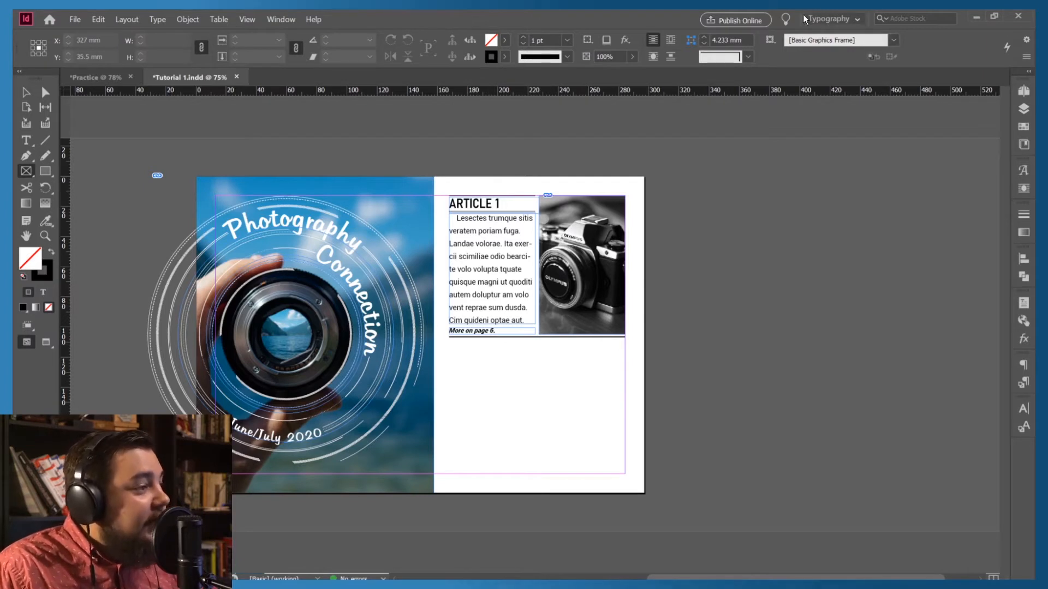
{"action": "left_click", "coordinate": [855, 21]}
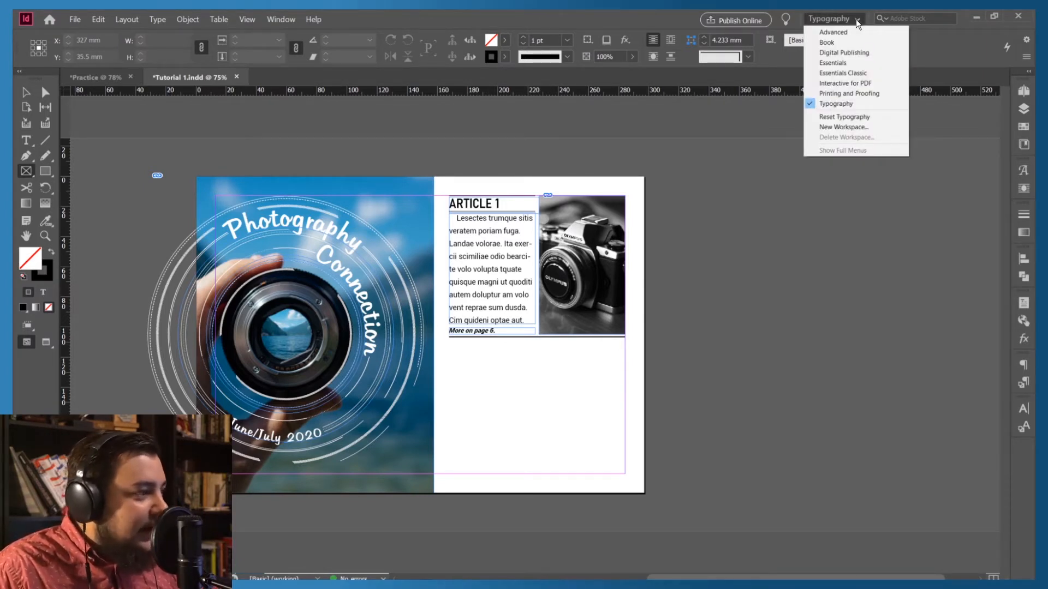
{"action": "left_click", "coordinate": [661, 18]}
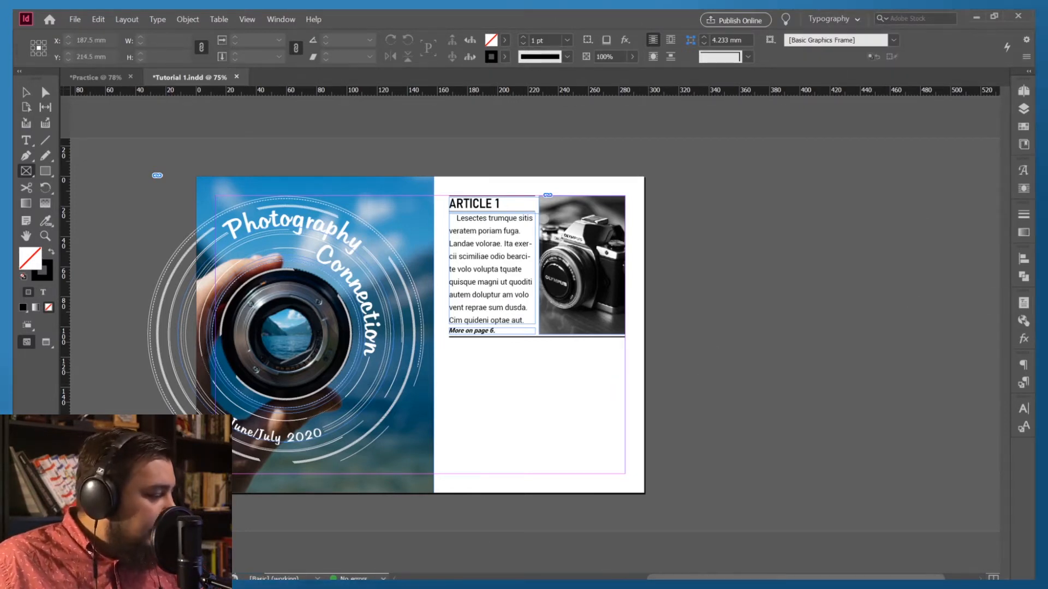
{"action": "scroll", "coordinate": [622, 541], "scroll_direction": "left", "scroll_amount": 3}
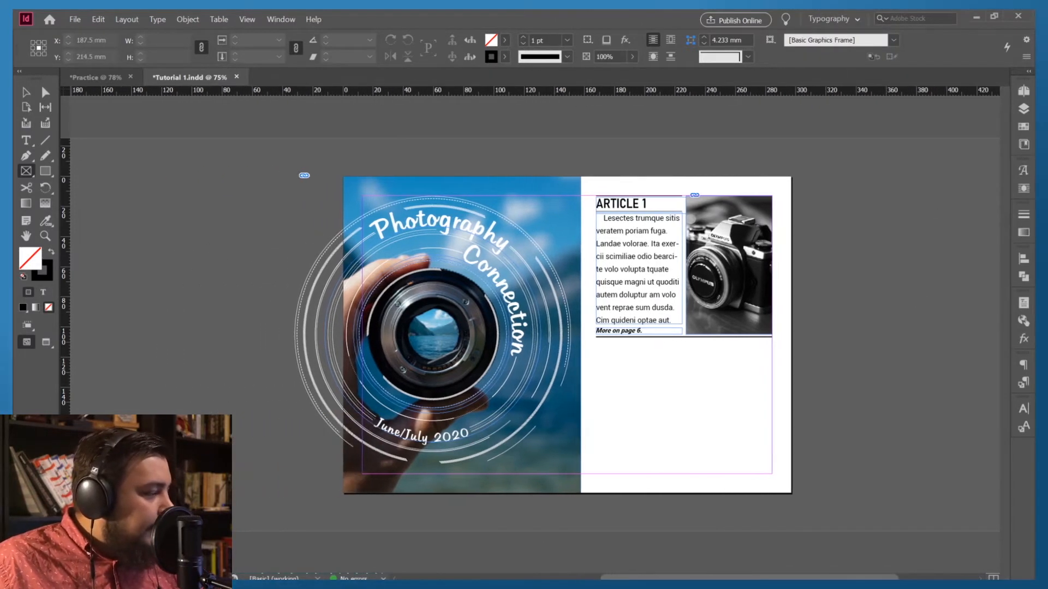
{"action": "left_click", "coordinate": [25, 170]}
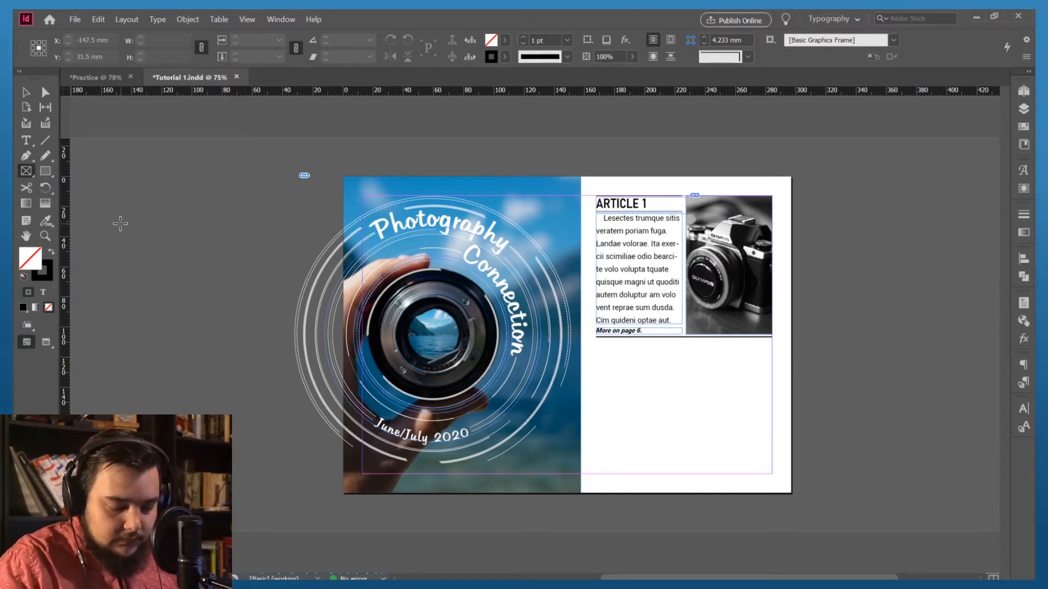
Examine the empty area below Article 1 on the right-hand page, toggling between Normal and Preview screen modes
{"action": "key", "text": "ctrl+="}
{"action": "key", "text": "ctrl+="}
{"action": "key", "text": "ctrl+="}
{"action": "key", "text": "ctrl+="}
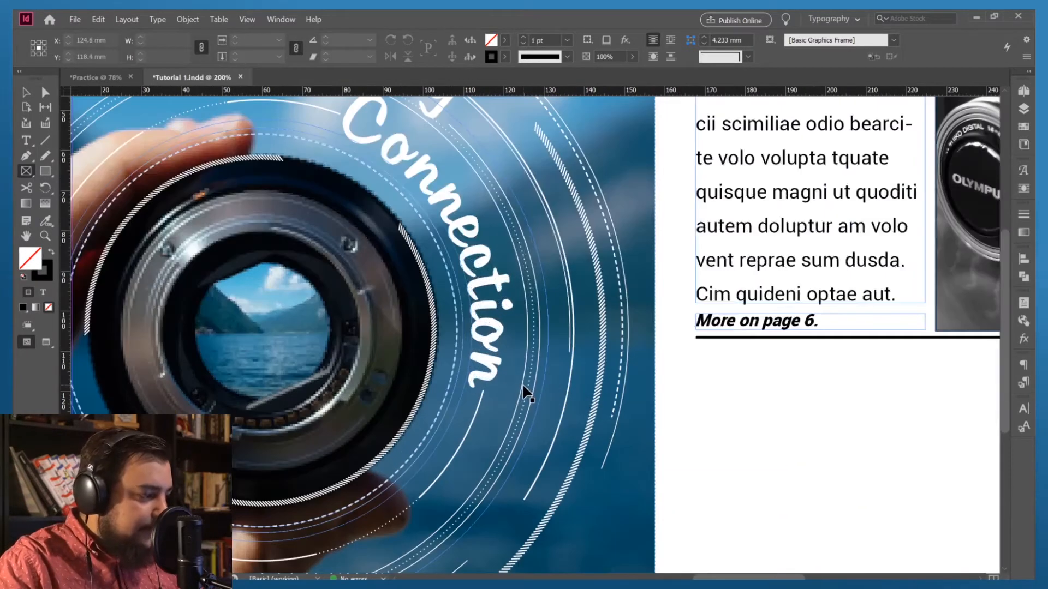
{"action": "scroll", "coordinate": [523, 390], "scroll_direction": "right", "scroll_amount": 5}
{"action": "scroll", "coordinate": [521, 388], "scroll_direction": "down", "scroll_amount": 3}
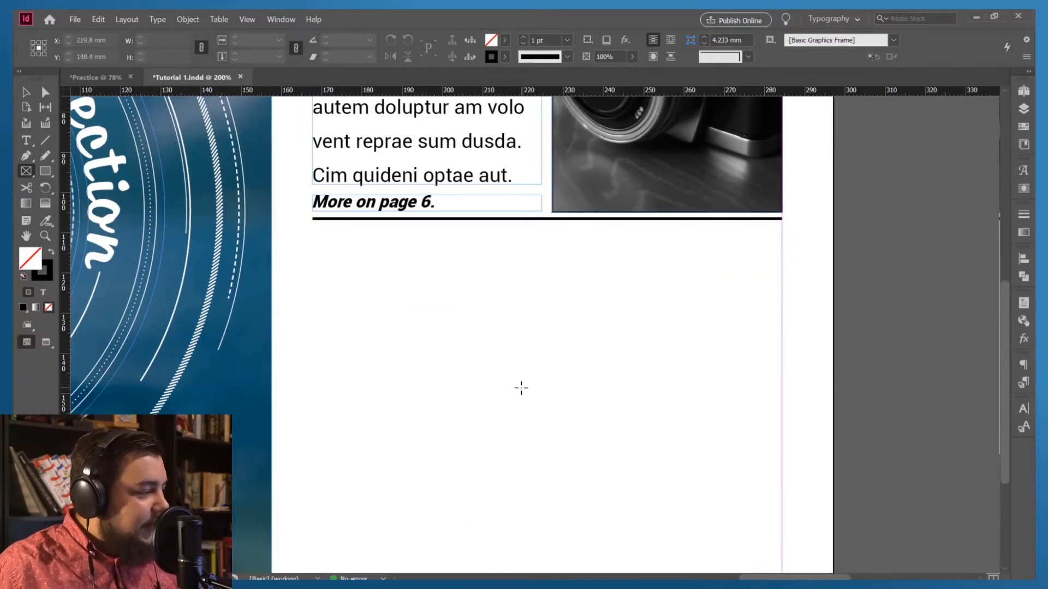
{"action": "scroll", "coordinate": [520, 388], "scroll_direction": "down", "scroll_amount": 1}
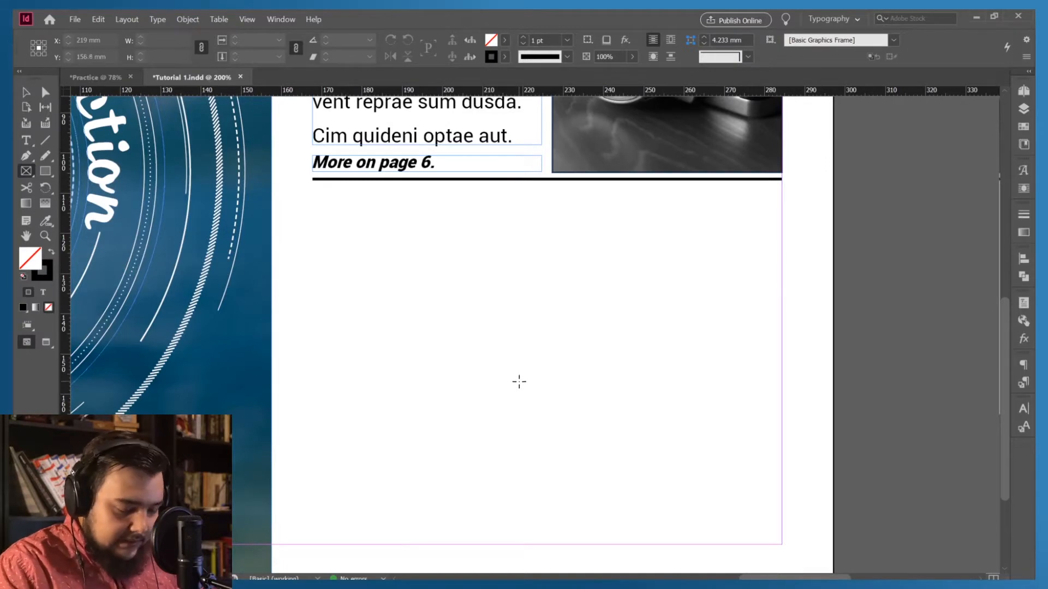
{"action": "key", "text": "ctrl+minus"}
{"action": "key", "text": "ctrl+minus"}
{"action": "key", "text": "ctrl+minus"}
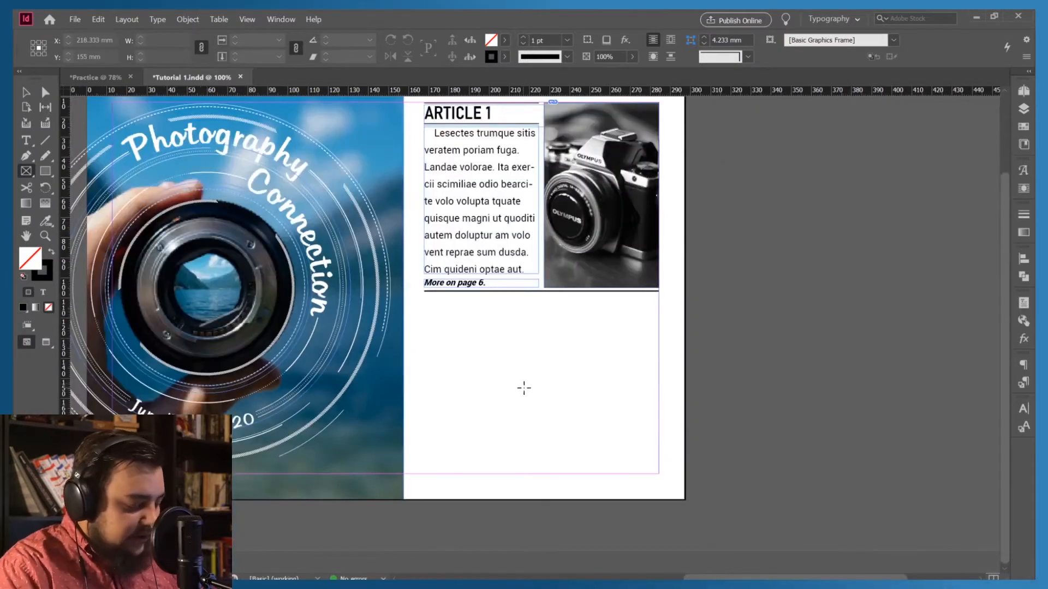
{"action": "key", "text": "w"}
{"action": "key", "text": "w"}
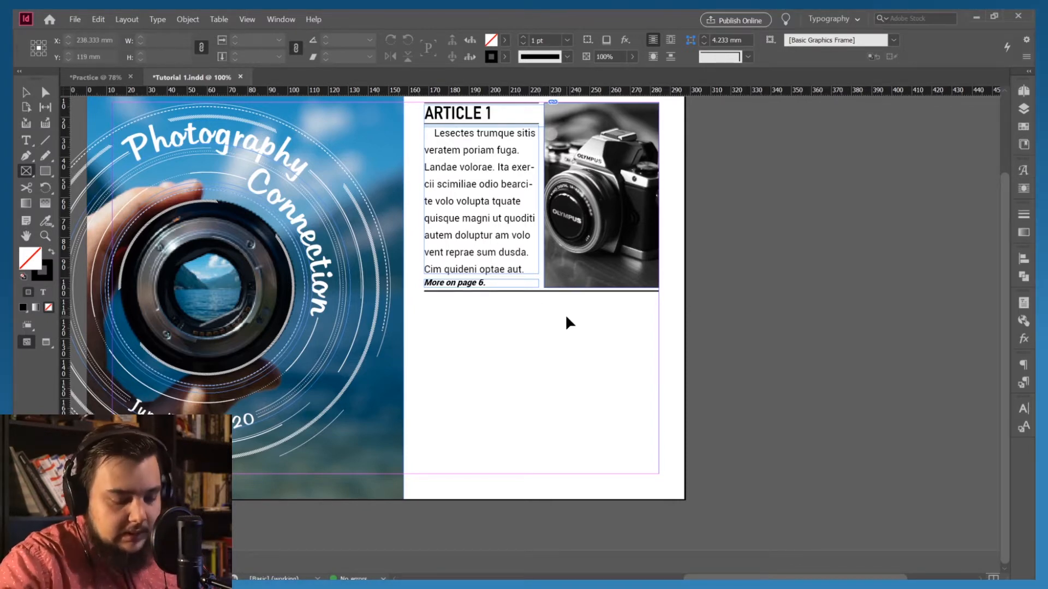
Draw a rectangular graphic frame about 57 mm wide and 13.6 mm high below the Article 1 rule, aligned with the Olympus photo's edges
{"action": "key", "text": "ctrl+equal"}
{"action": "key", "text": "ctrl+equal"}
{"action": "key", "text": "ctrl+equal"}
{"action": "key", "text": "ctrl+equal"}
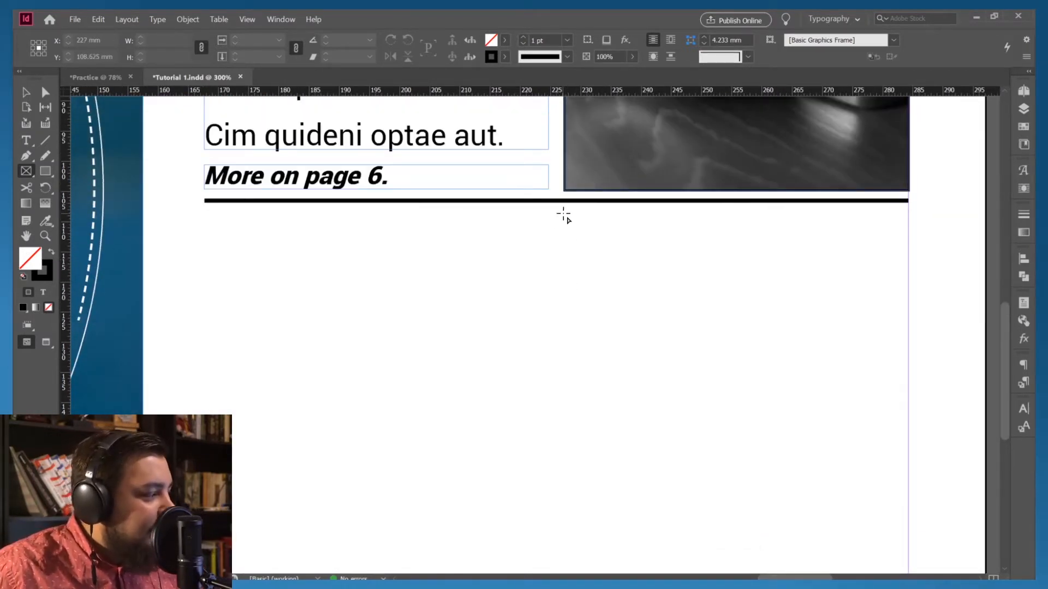
{"action": "left_click_drag", "start_coordinate": [563, 213], "coordinate": [908, 296]}
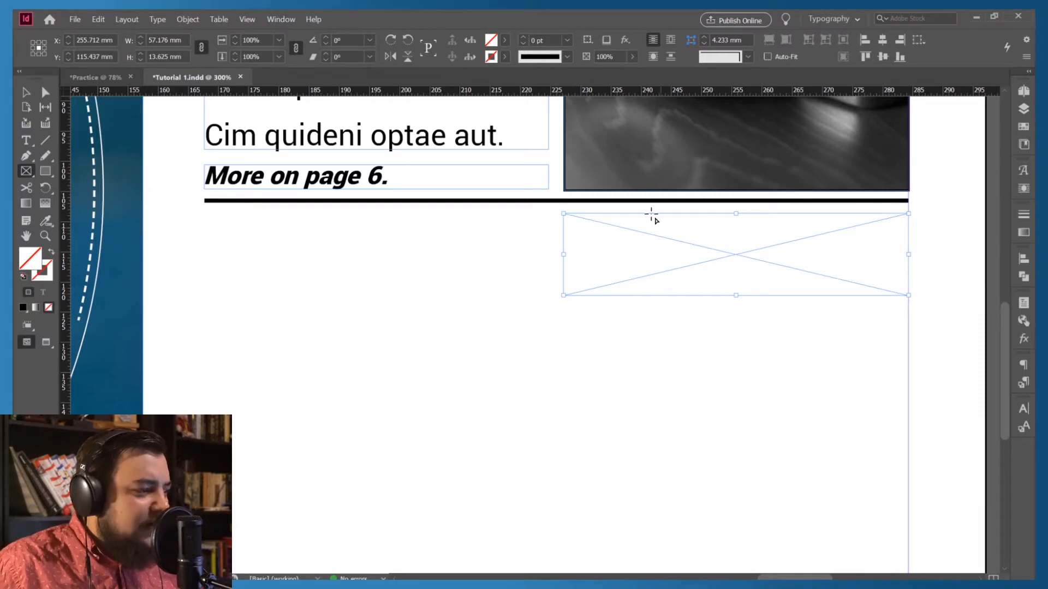
{"action": "scroll", "coordinate": [625, 320], "scroll_direction": "up", "scroll_amount": 15}
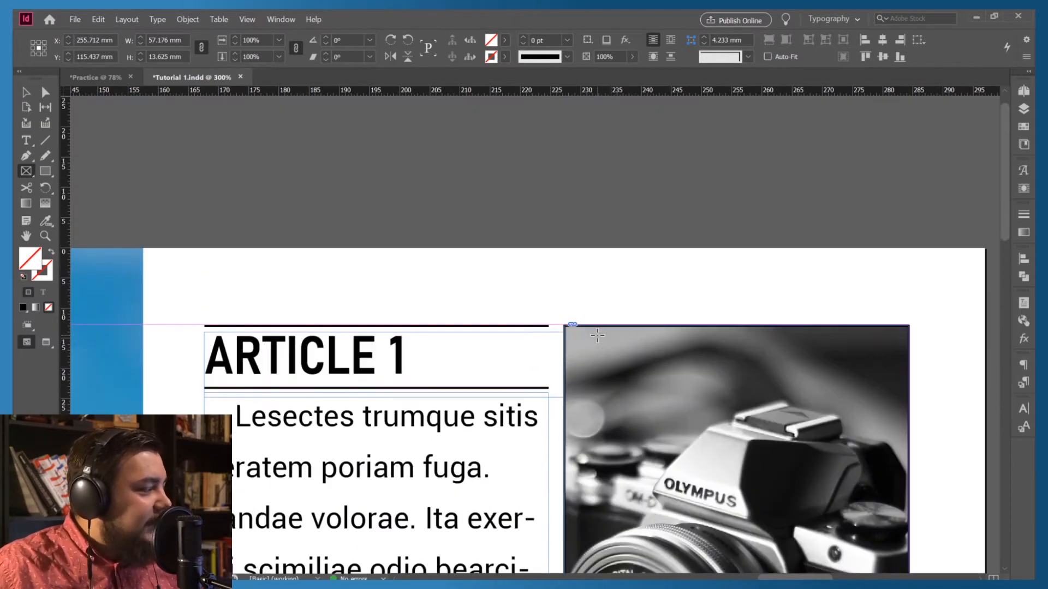
{"action": "scroll", "coordinate": [613, 327], "scroll_direction": "down", "scroll_amount": 15}
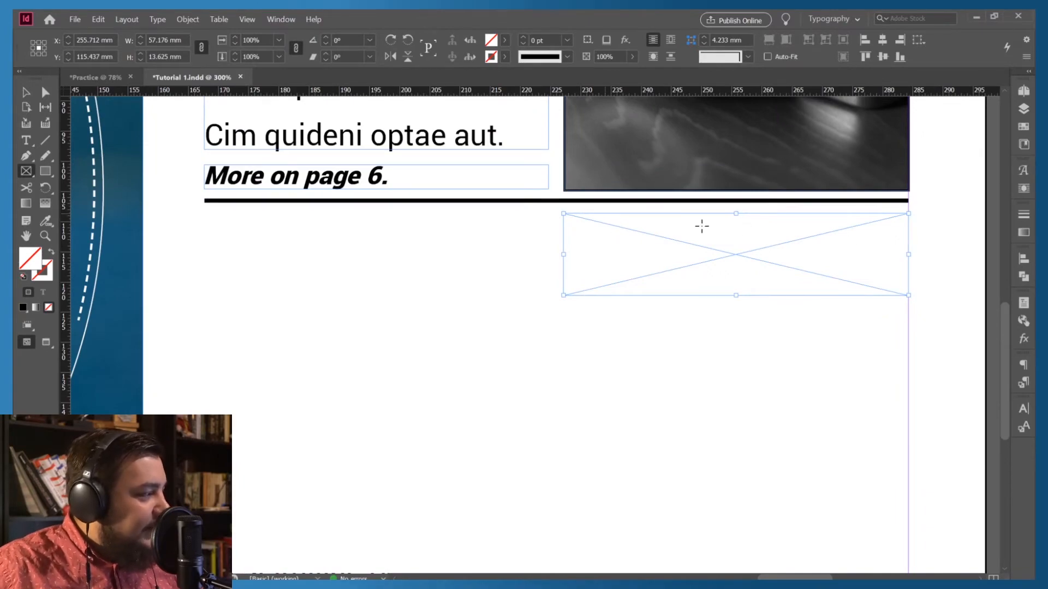
Shorten the empty graphic frame below the Article 1 rule from its lower edge to a height of about 11.4 mm
{"action": "scroll", "coordinate": [434, 222], "scroll_direction": "up", "scroll_amount": 10}
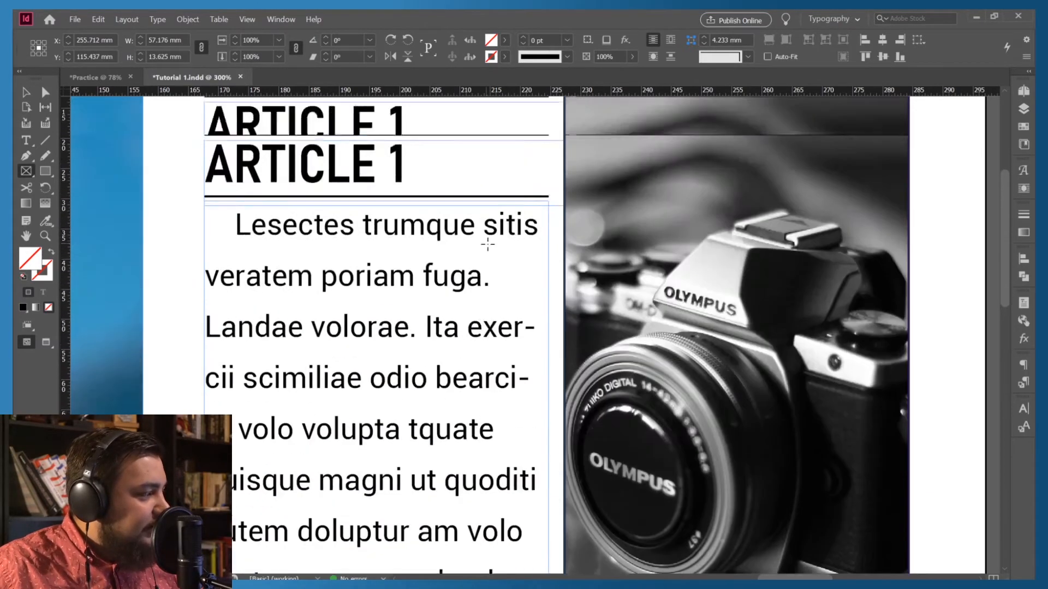
{"action": "scroll", "coordinate": [485, 234], "scroll_direction": "down", "scroll_amount": 8}
{"action": "scroll", "coordinate": [498, 249], "scroll_direction": "up", "scroll_amount": 10}
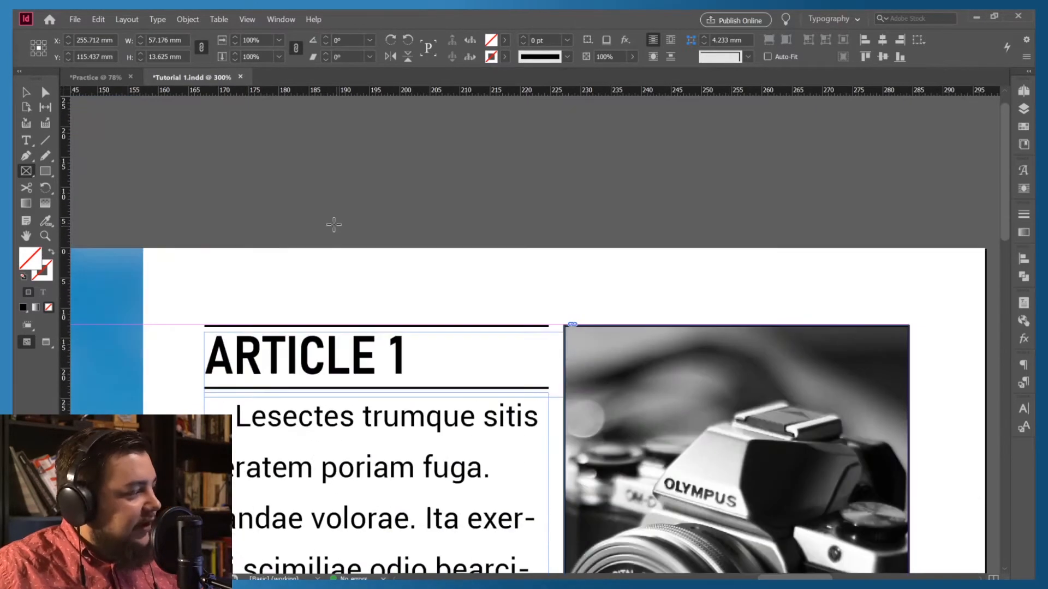
{"action": "scroll", "coordinate": [609, 334], "scroll_direction": "down", "scroll_amount": 10}
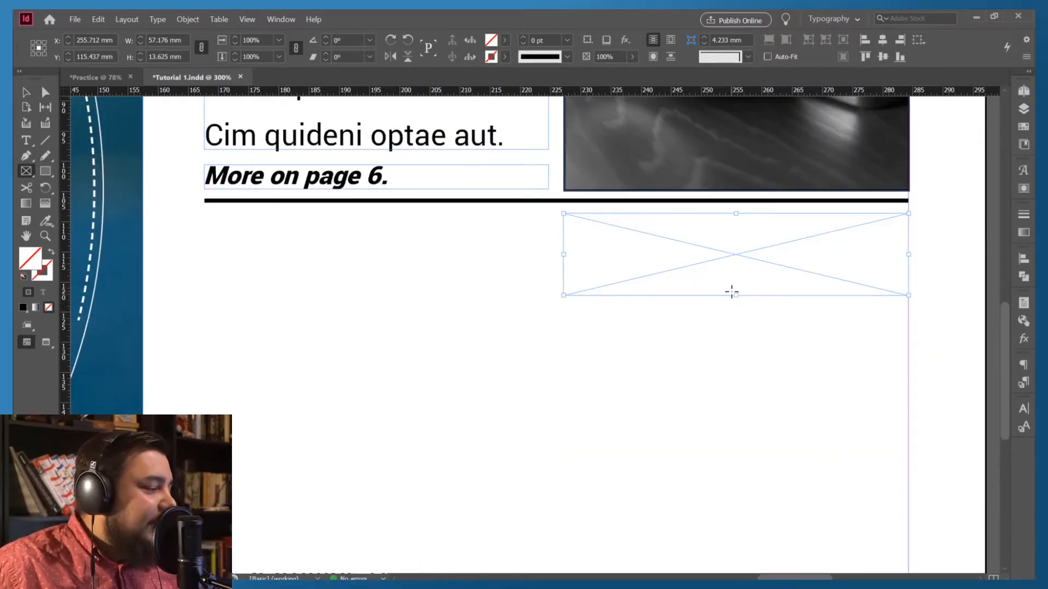
{"action": "mouse_move", "coordinate": [737, 295]}
{"action": "left_mouse_down"}
{"action": "mouse_move", "coordinate": [765, 364]}
{"action": "mouse_move", "coordinate": [791, 377]}
{"action": "left_mouse_up"}
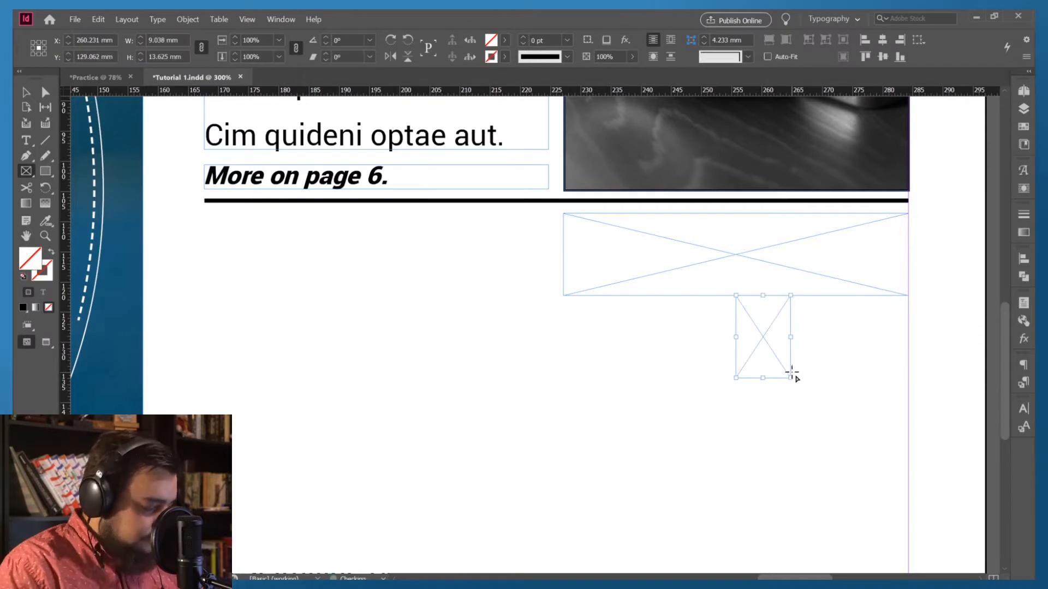
{"action": "key", "text": "ctrl+z"}
{"action": "key", "text": "v"}
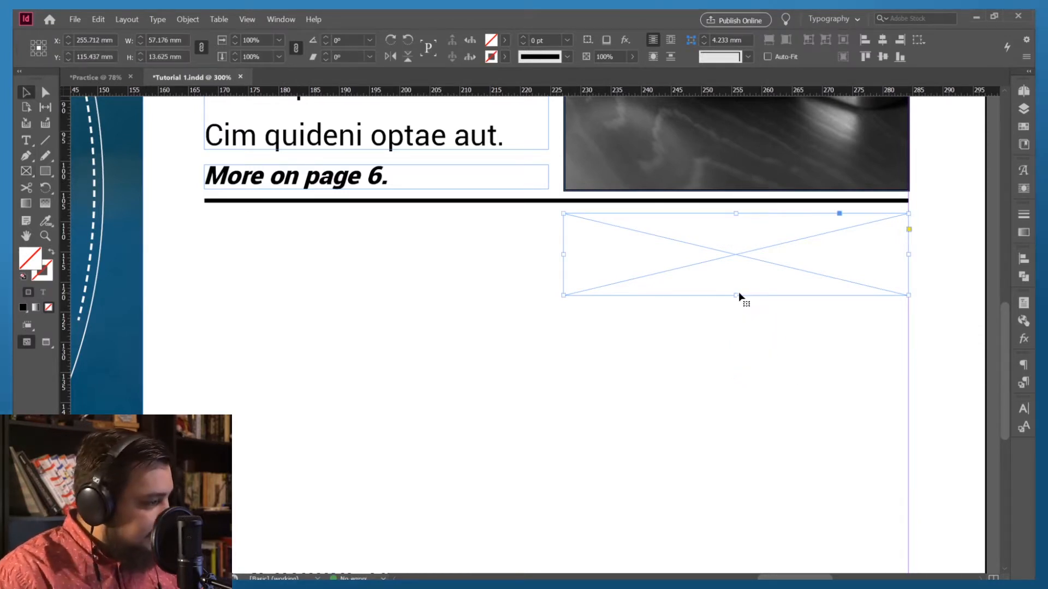
{"action": "mouse_move", "coordinate": [737, 295]}
{"action": "left_mouse_down"}
{"action": "mouse_move", "coordinate": [739, 388]}
{"action": "mouse_move", "coordinate": [733, 282]}
{"action": "left_mouse_up"}
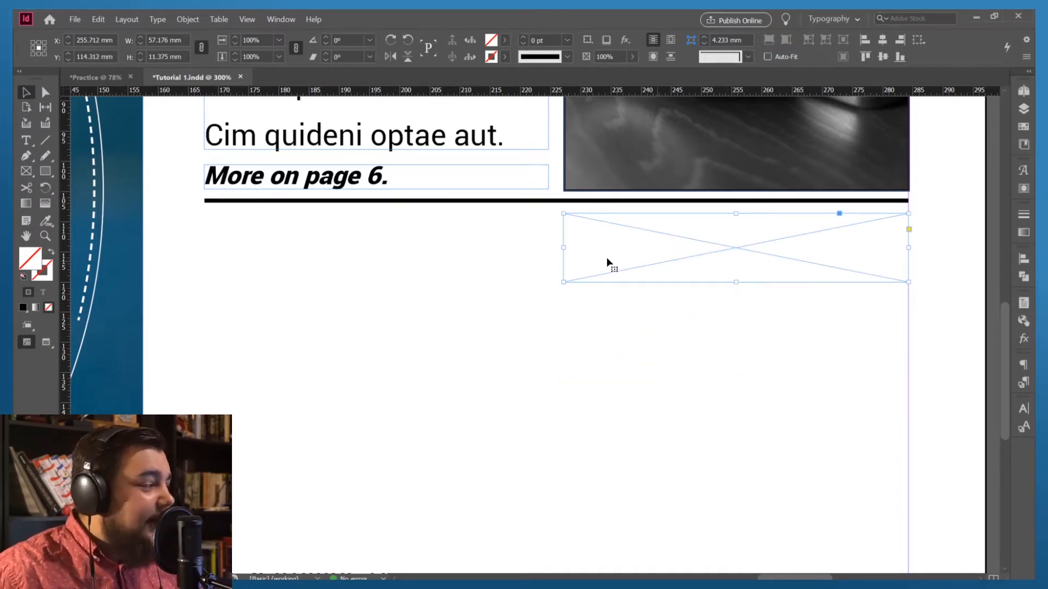
Draw a second graphic frame about 57 mm wide and 67.7 mm high just beneath the short frame, aligned with its sides
{"action": "scroll", "coordinate": [603, 265], "scroll_direction": "up", "scroll_amount": 4}
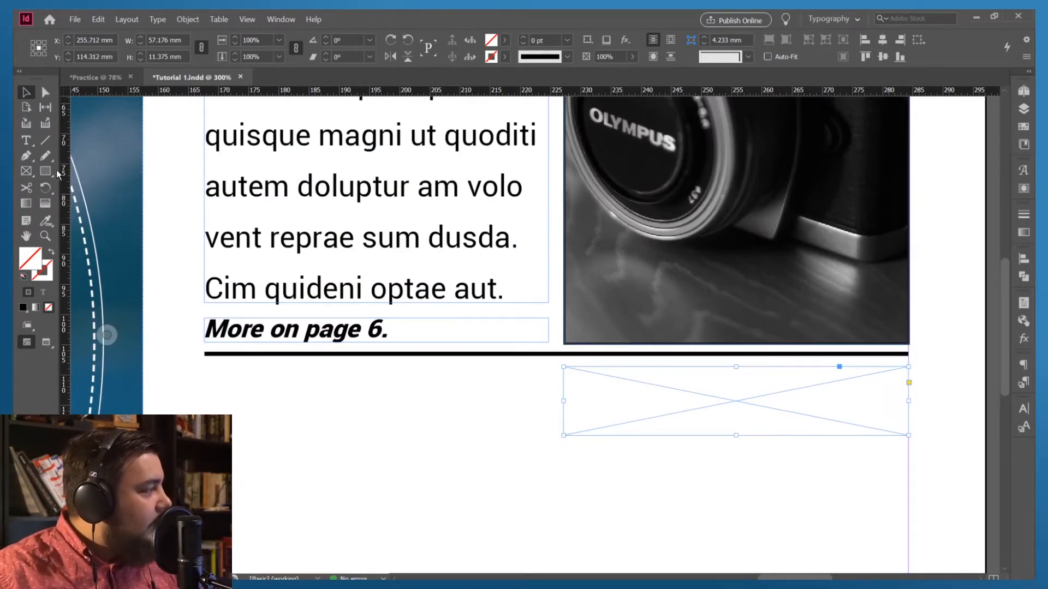
{"action": "left_click", "coordinate": [26, 172]}
{"action": "key", "text": "ctrl+minus"}
{"action": "key", "text": "ctrl+minus"}
{"action": "key", "text": "ctrl+minus"}
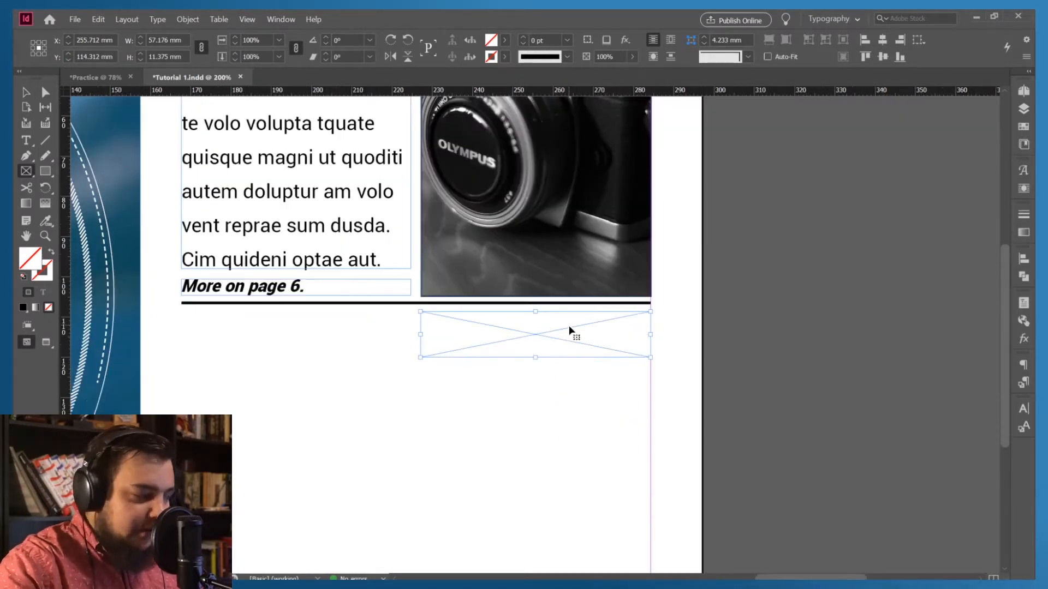
{"action": "scroll", "coordinate": [577, 332], "scroll_direction": "up", "scroll_amount": 2}
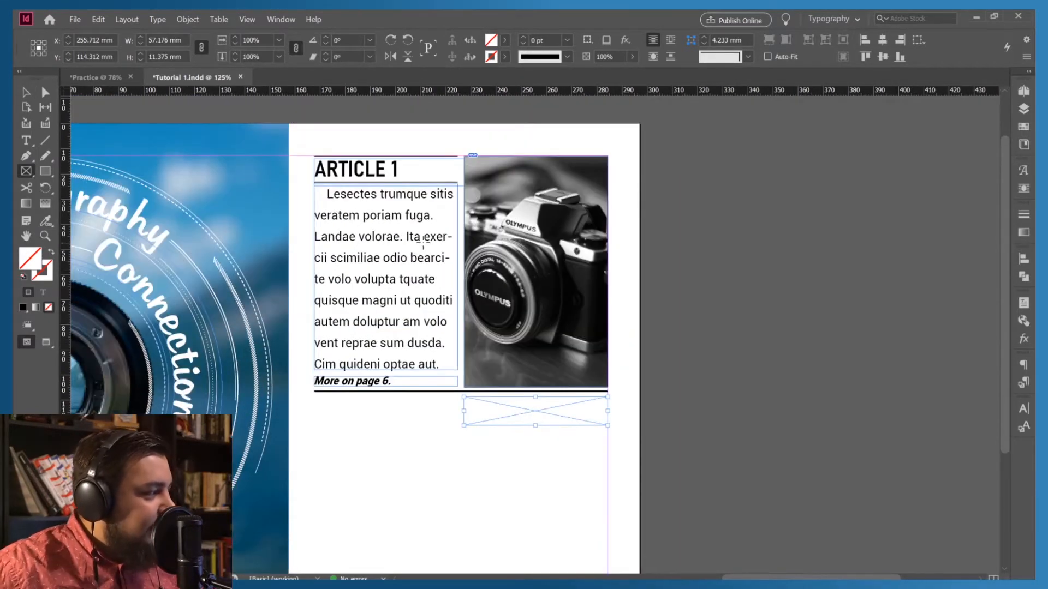
{"action": "scroll", "coordinate": [420, 227], "scroll_direction": "down", "scroll_amount": 4}
{"action": "scroll", "coordinate": [426, 232], "scroll_direction": "up", "scroll_amount": 3}
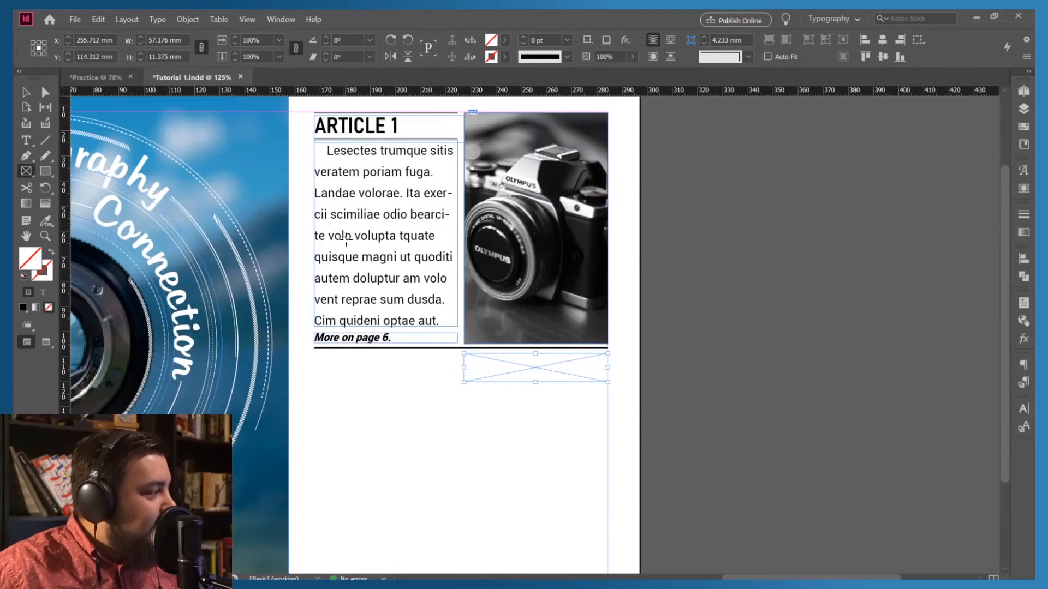
{"action": "scroll", "coordinate": [436, 343], "scroll_direction": "down", "scroll_amount": 2}
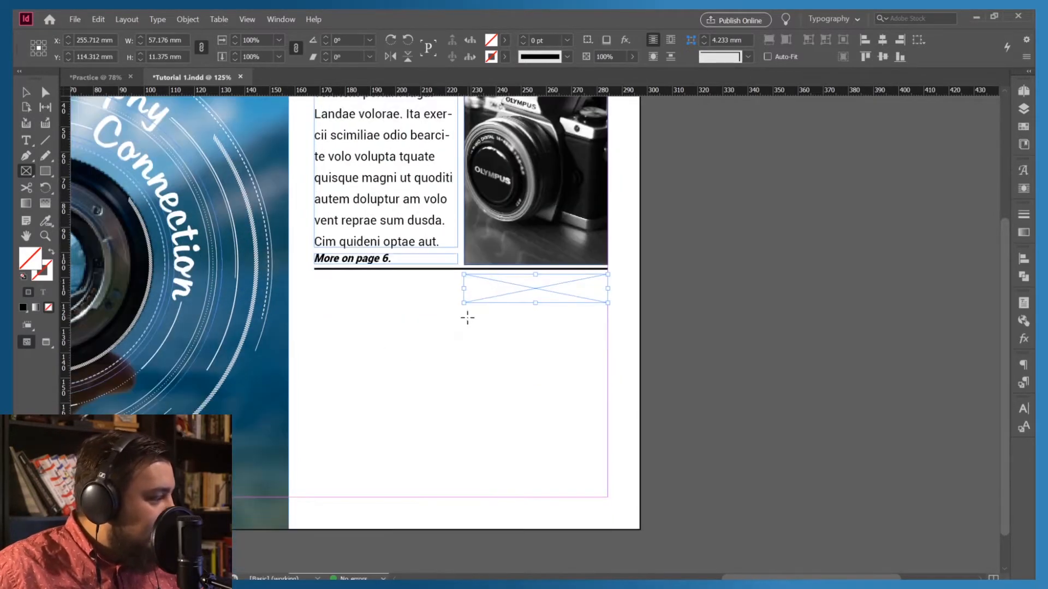
{"action": "left_click_drag", "start_coordinate": [464, 309], "coordinate": [608, 480]}
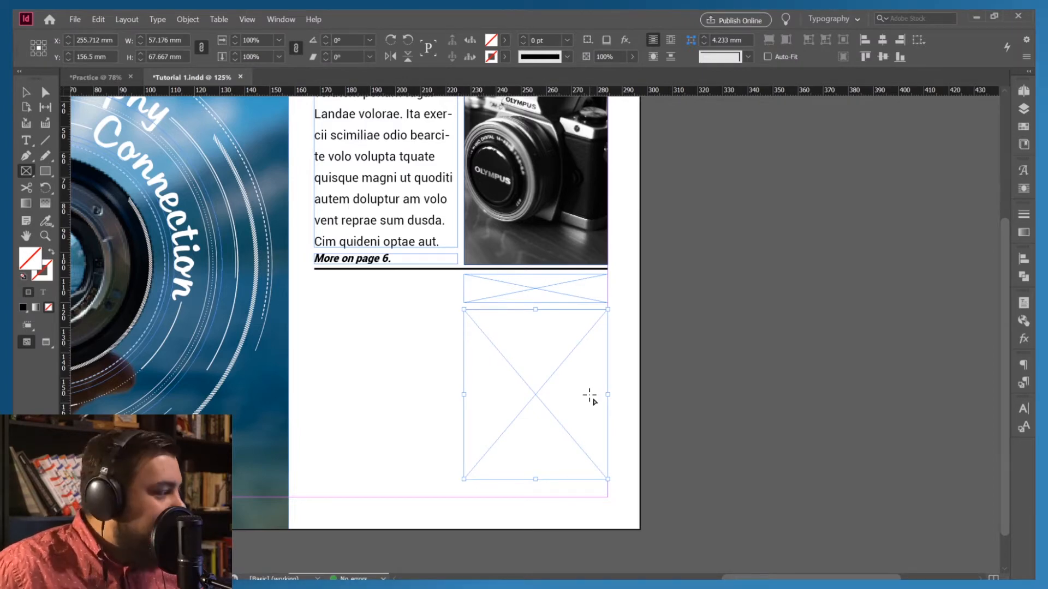
Draw a graphic frame about 57 mm wide and 81.7 mm high below the rule, under the Article 1 text column, ending level with the neighbouring frame
{"action": "scroll", "coordinate": [391, 365], "scroll_direction": "up", "scroll_amount": 3}
{"action": "scroll", "coordinate": [405, 374], "scroll_direction": "down", "scroll_amount": 4}
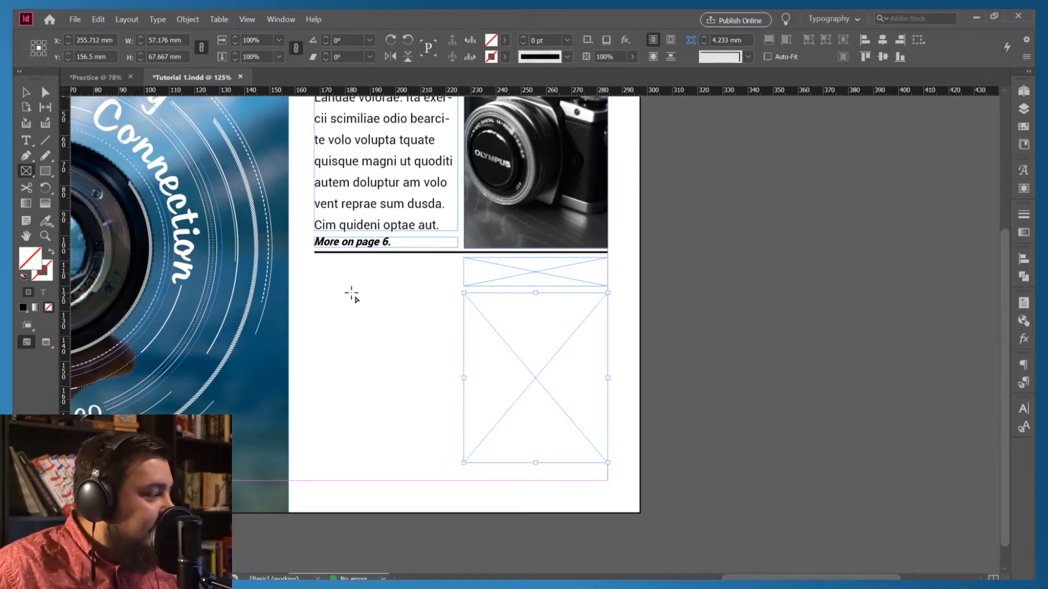
{"action": "mouse_move", "coordinate": [317, 261]}
{"action": "left_mouse_down"}
{"action": "mouse_move", "coordinate": [441, 362]}
{"action": "mouse_move", "coordinate": [458, 465]}
{"action": "left_mouse_up"}
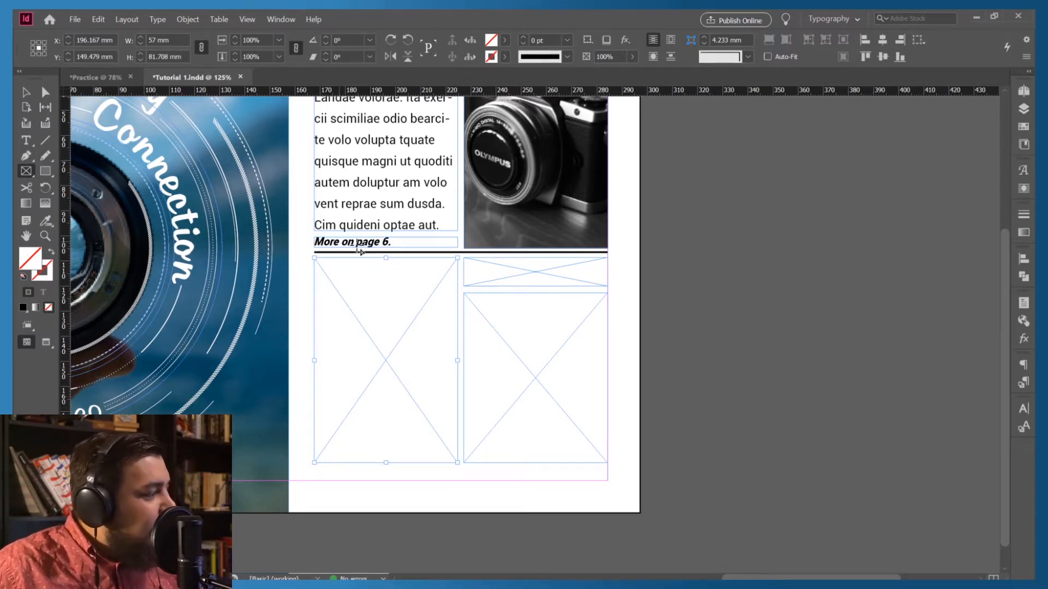
Draw a thin graphic frame about 57 mm wide and 5 mm high between the second frame and the bottom margin guide, and deselect it
{"action": "scroll", "coordinate": [461, 382], "scroll_direction": "up", "scroll_amount": 4}
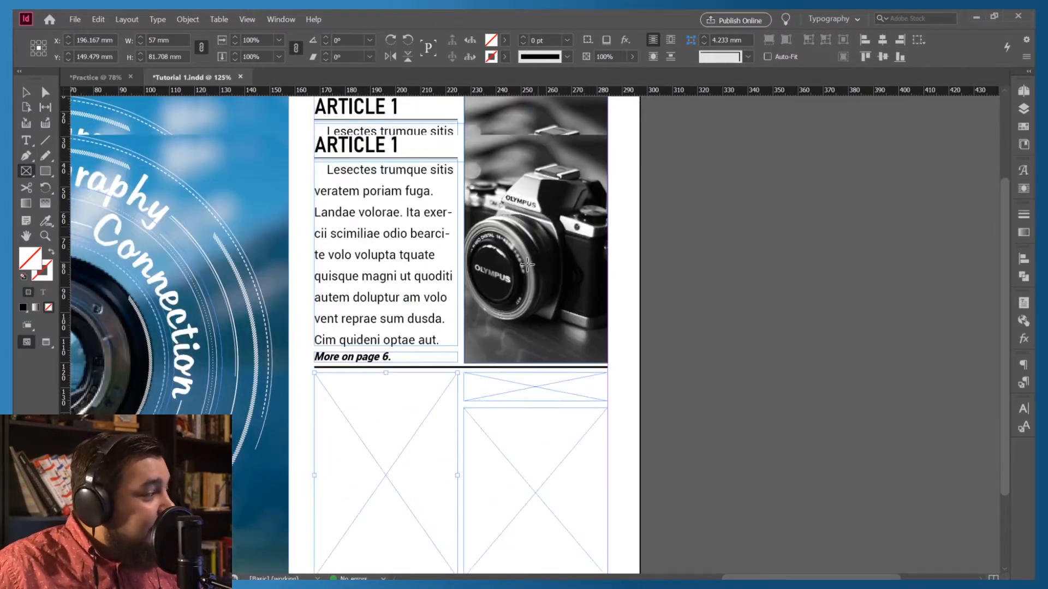
{"action": "scroll", "coordinate": [553, 272], "scroll_direction": "down", "scroll_amount": 3}
{"action": "scroll", "coordinate": [553, 272], "scroll_direction": "down", "scroll_amount": 2}
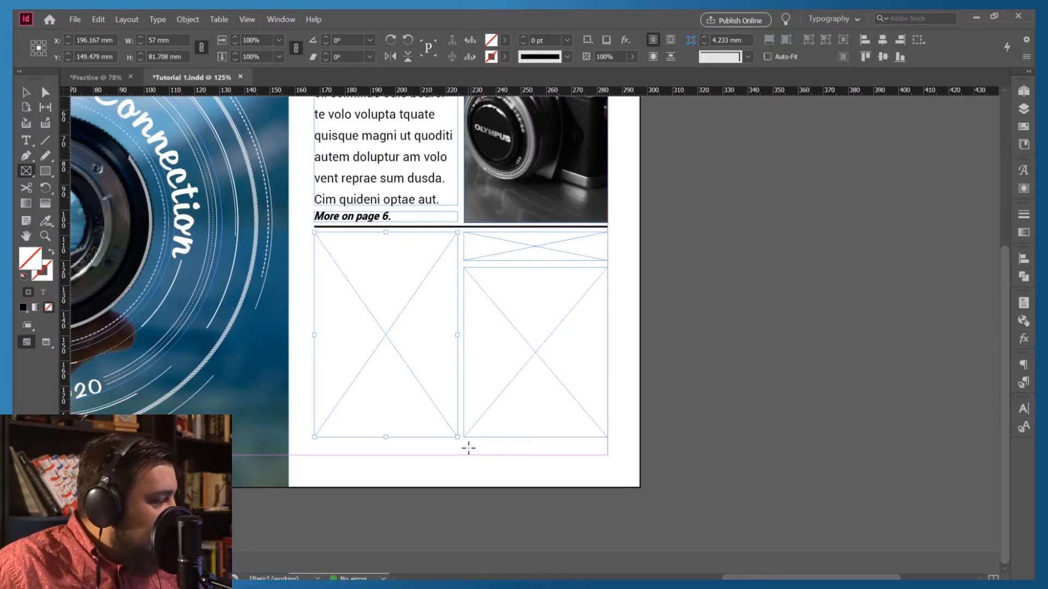
{"action": "left_click_drag", "start_coordinate": [463, 443], "coordinate": [608, 456]}
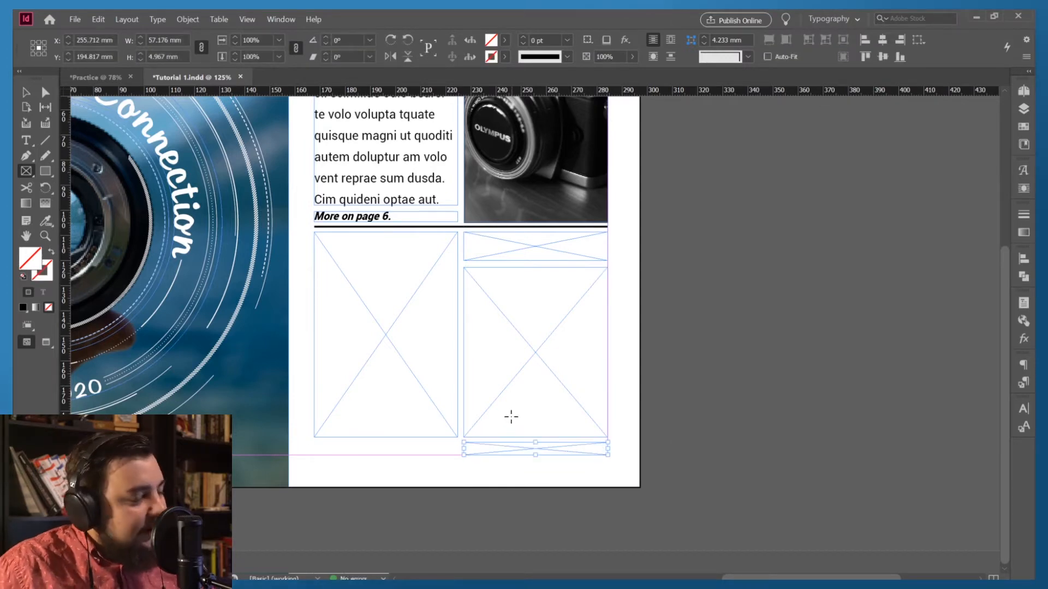
{"action": "scroll", "coordinate": [511, 420], "scroll_direction": "up", "scroll_amount": 2}
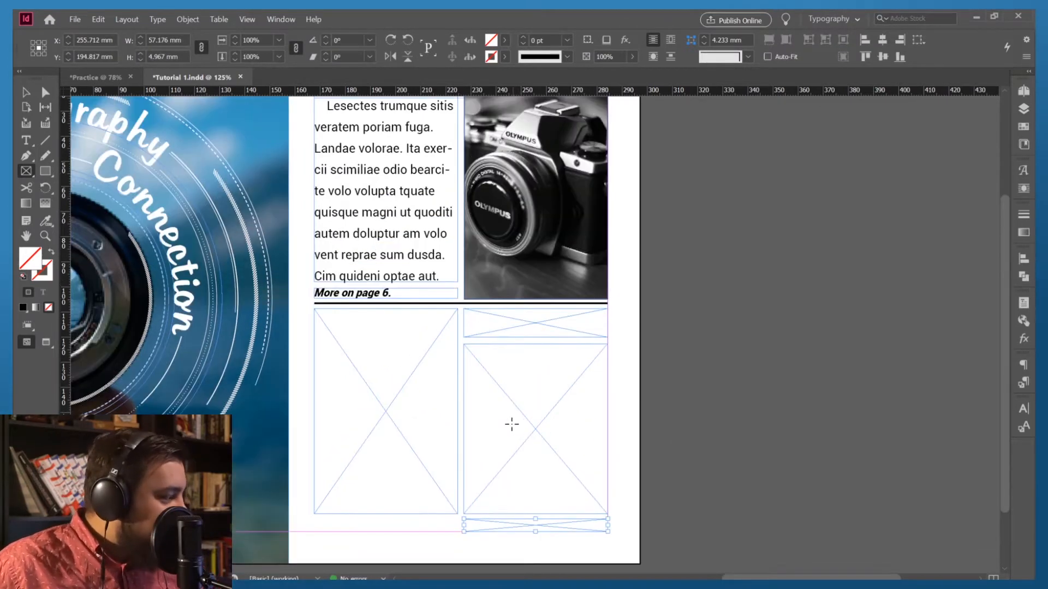
{"action": "scroll", "coordinate": [480, 425], "scroll_direction": "down", "scroll_amount": 1}
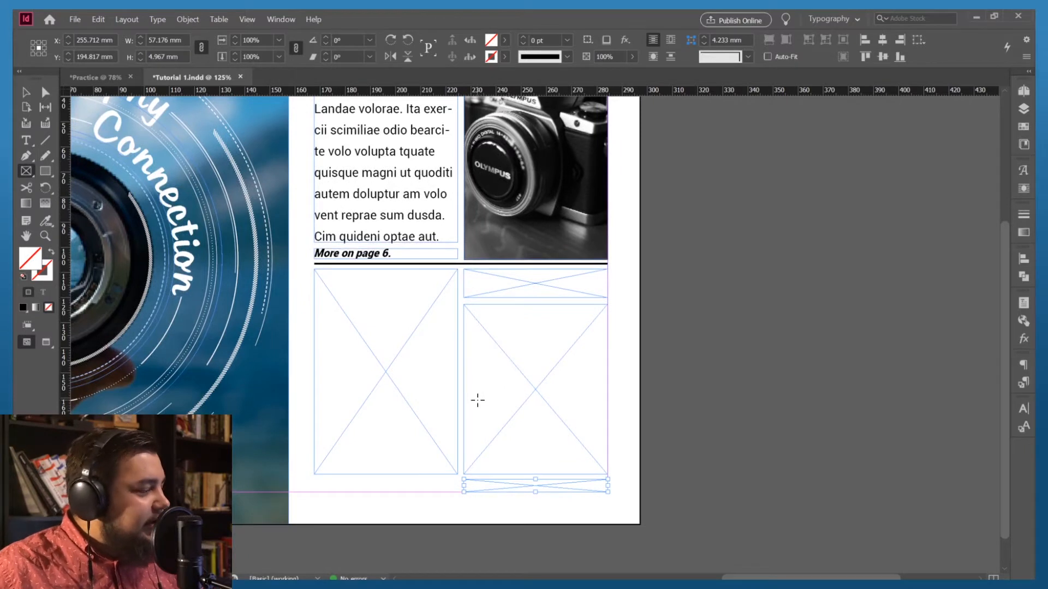
{"action": "left_click", "coordinate": [25, 91]}
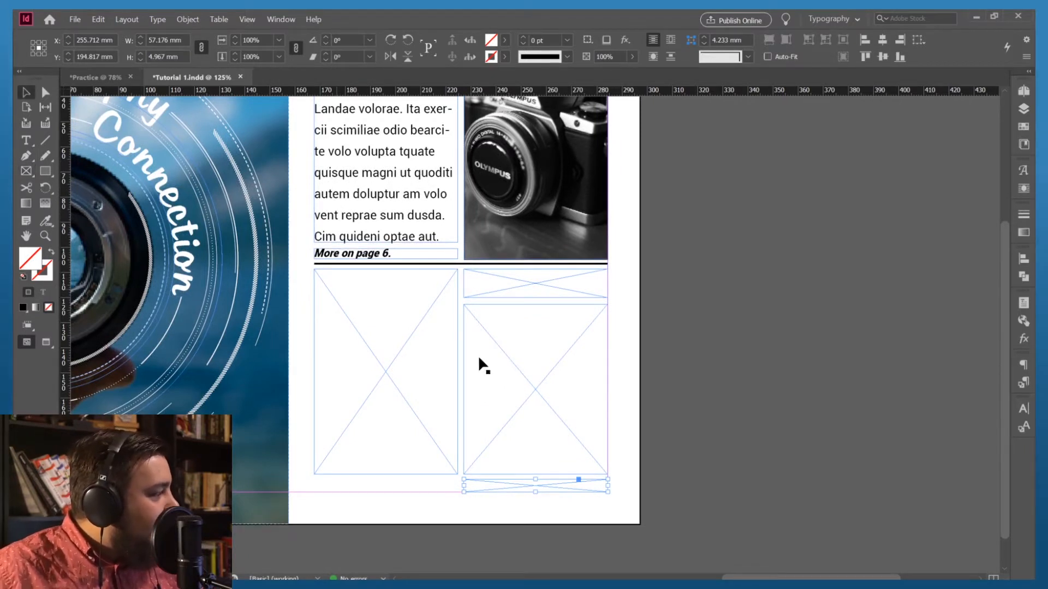
{"action": "left_click", "coordinate": [617, 361]}
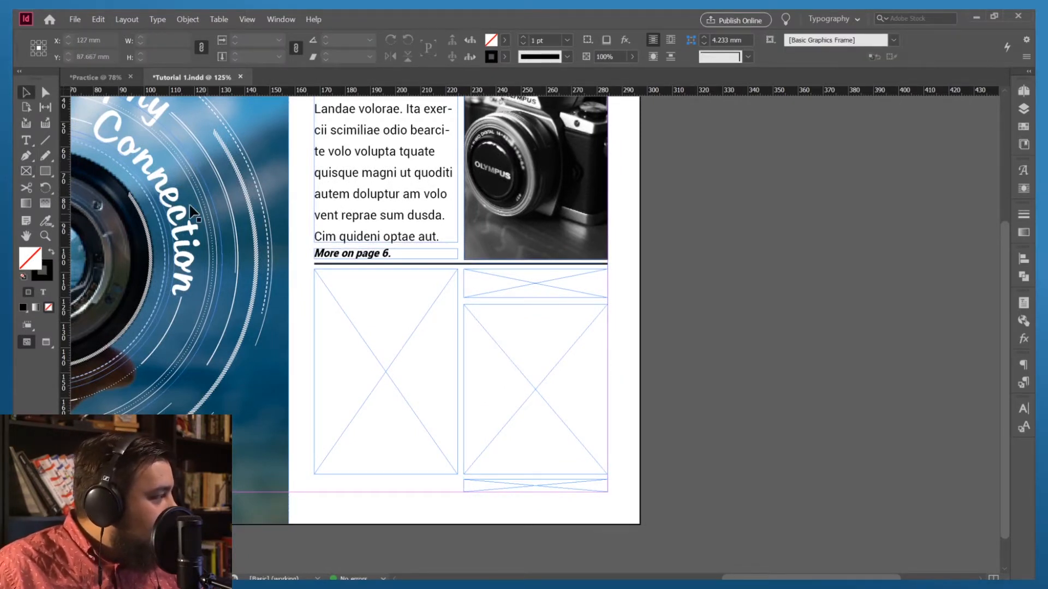
Turn the short frame directly below the Olympus photo into a text frame containing the heading "Article 2"
{"action": "left_click", "coordinate": [26, 141]}
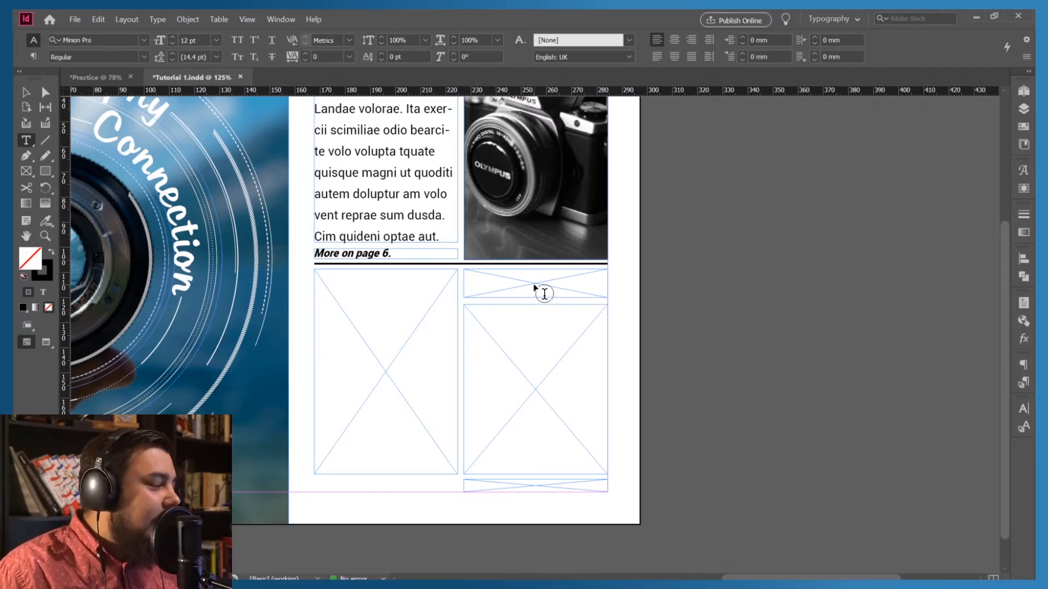
{"action": "left_click", "coordinate": [475, 282]}
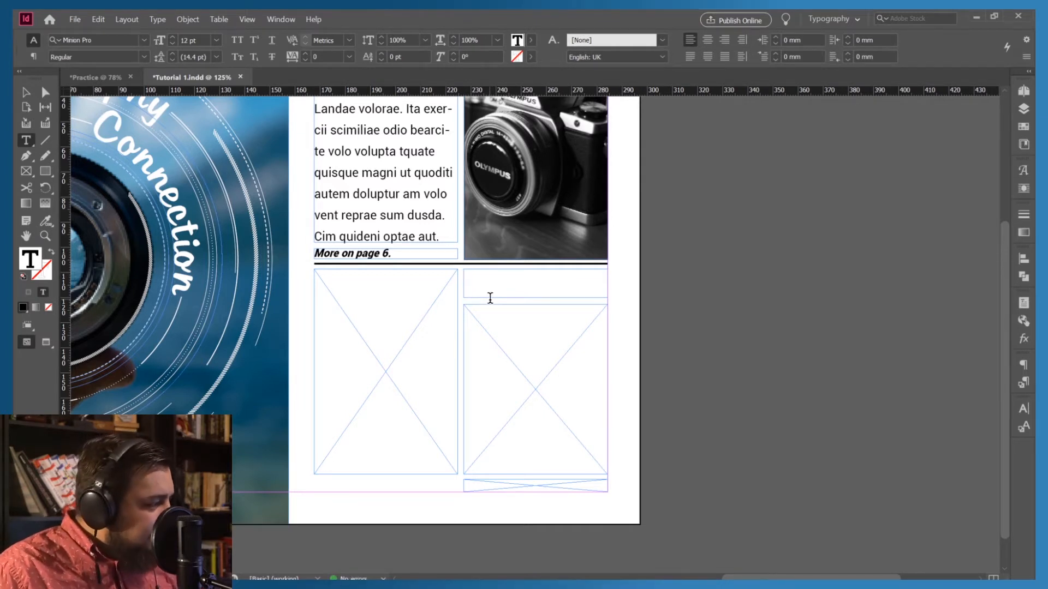
{"action": "type", "text": "Article 2"}
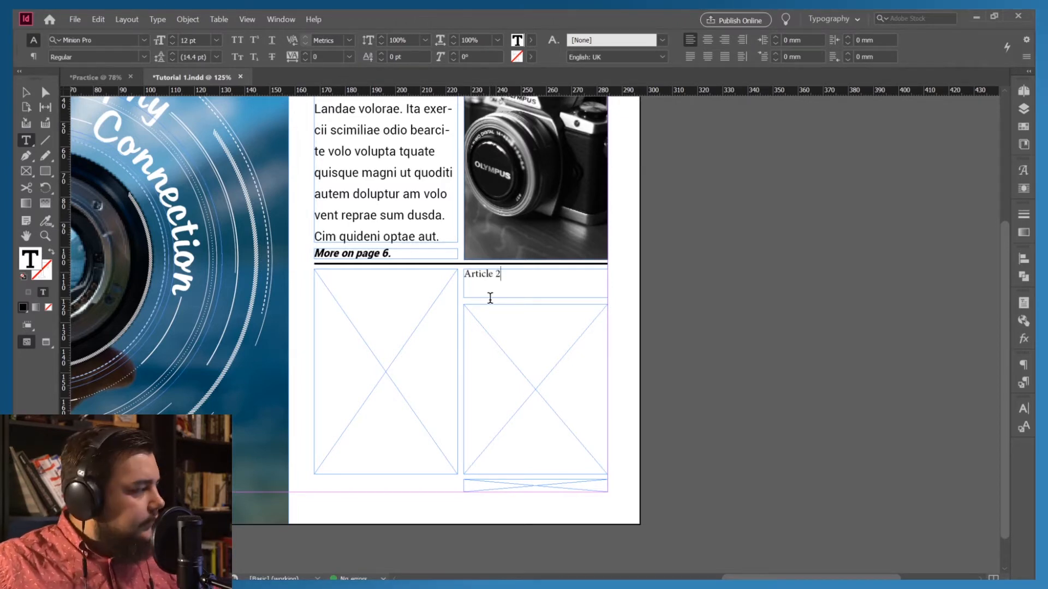
{"action": "left_click", "coordinate": [26, 92]}
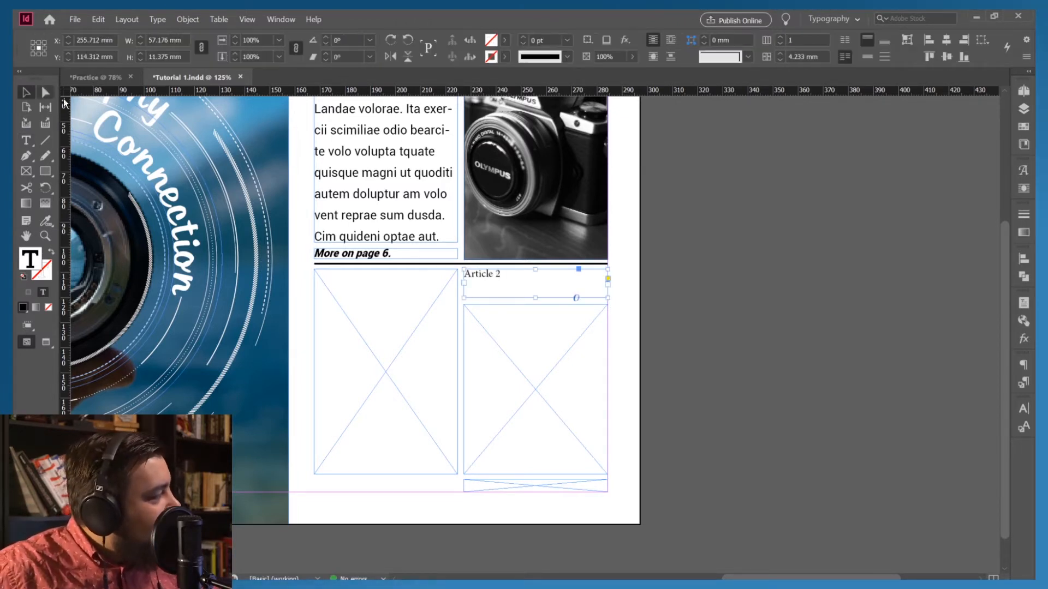
Set the font of the "Article 2" heading text to Bahnschrift Bold SemiCondensed
{"action": "scroll", "coordinate": [434, 318], "scroll_direction": "up", "scroll_amount": 5}
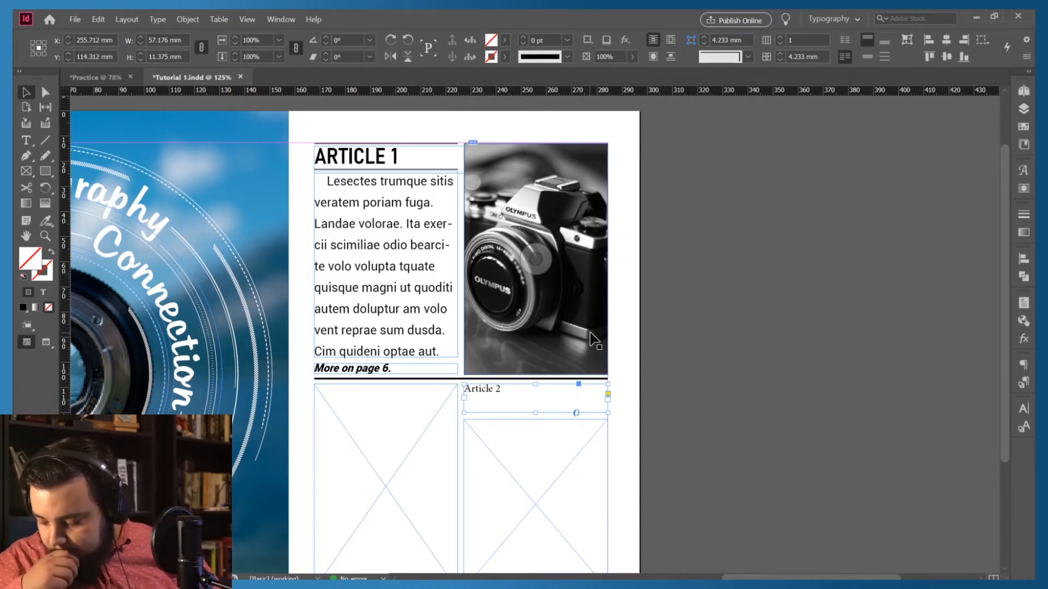
{"action": "triple_click", "coordinate": [486, 386]}
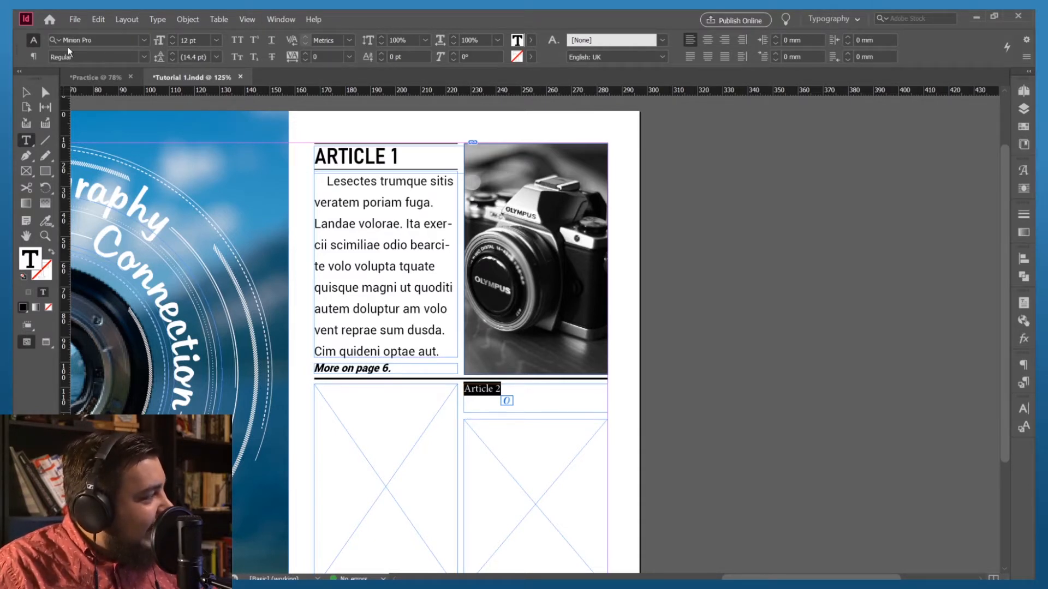
{"action": "left_click", "coordinate": [1022, 410]}
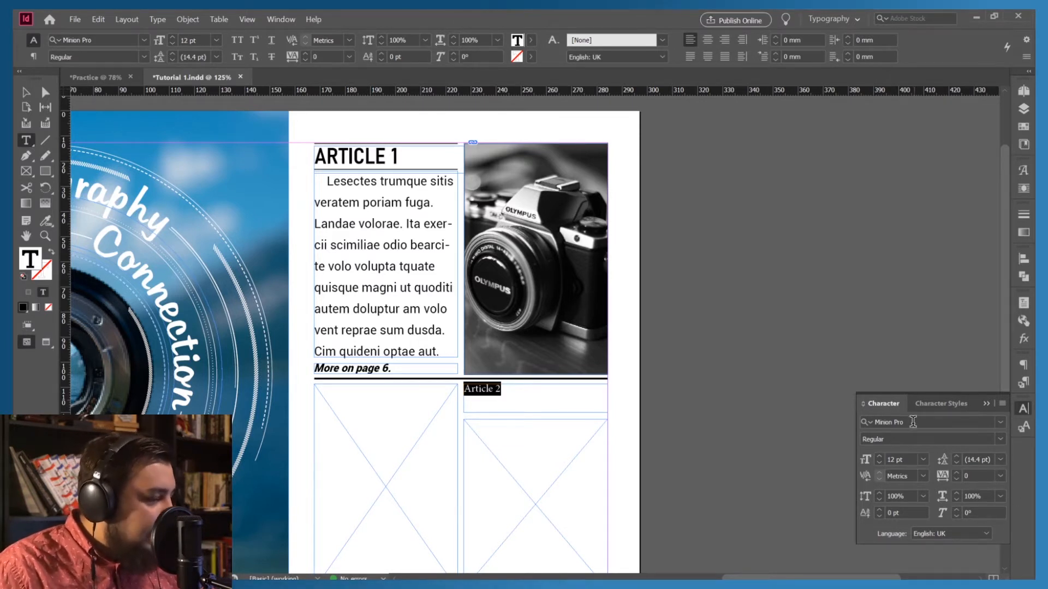
{"action": "left_click", "coordinate": [1002, 404]}
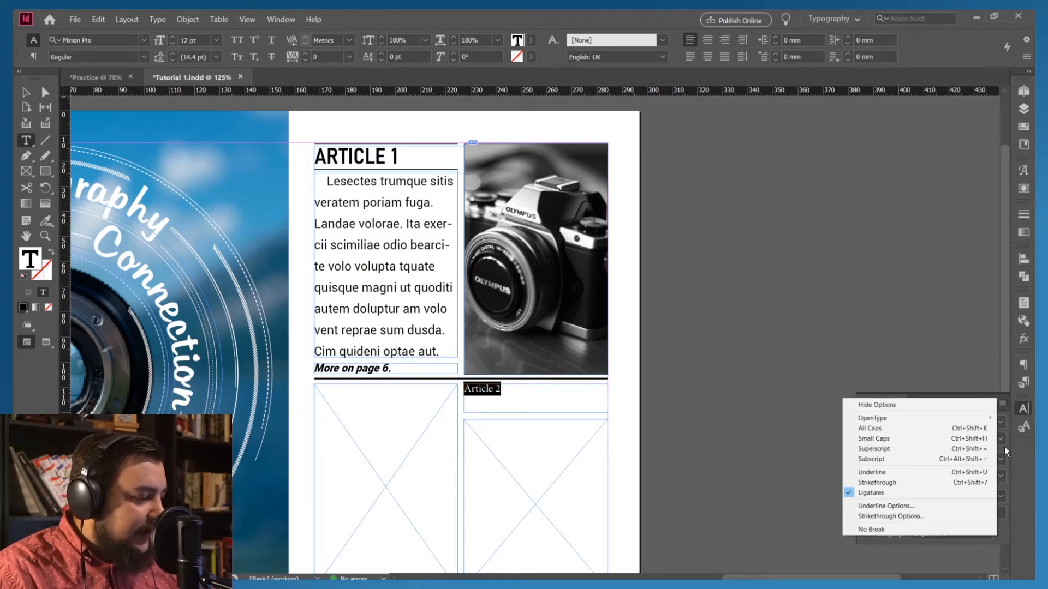
{"action": "left_click", "coordinate": [1016, 463]}
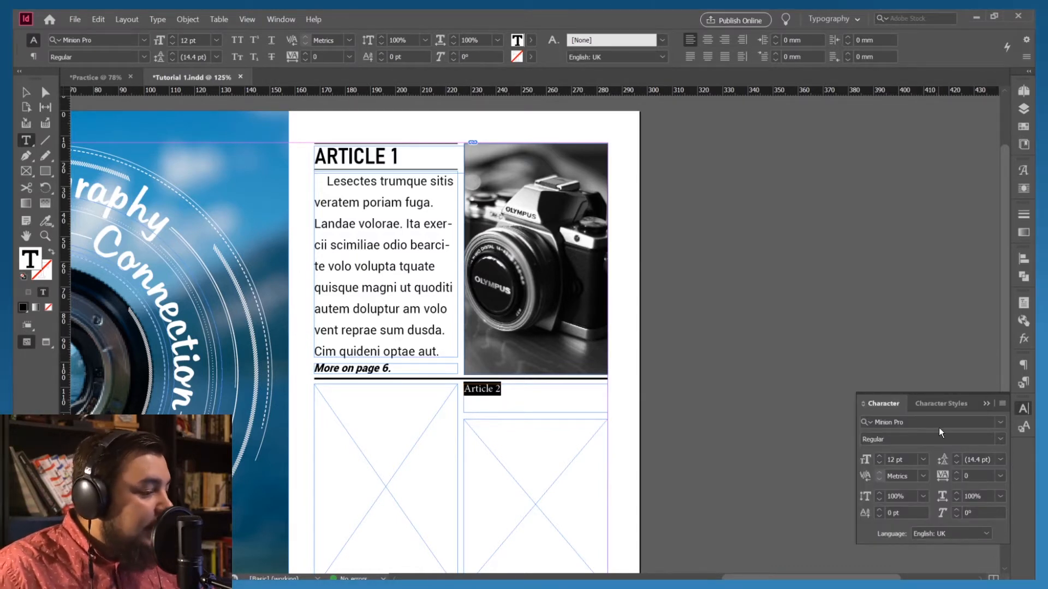
{"action": "left_click", "coordinate": [1000, 422]}
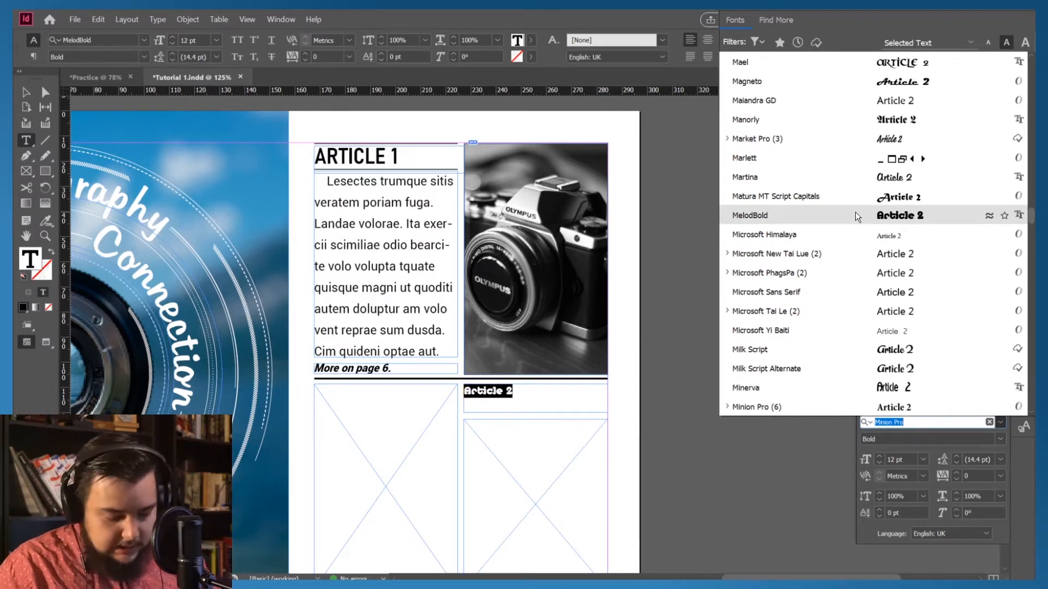
{"action": "type", "text": "bahn"}
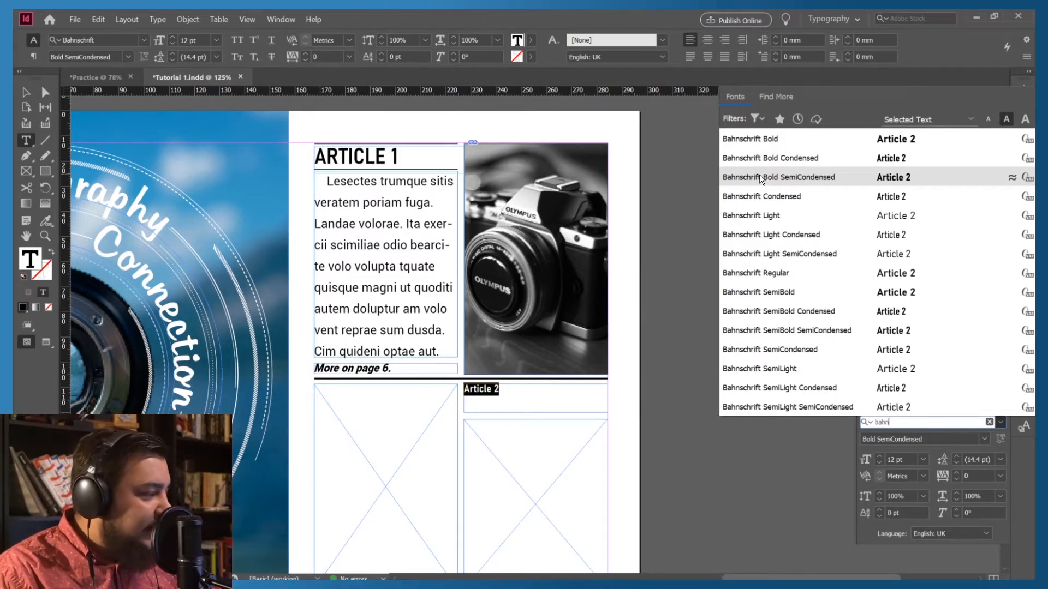
{"action": "left_click", "coordinate": [761, 178]}
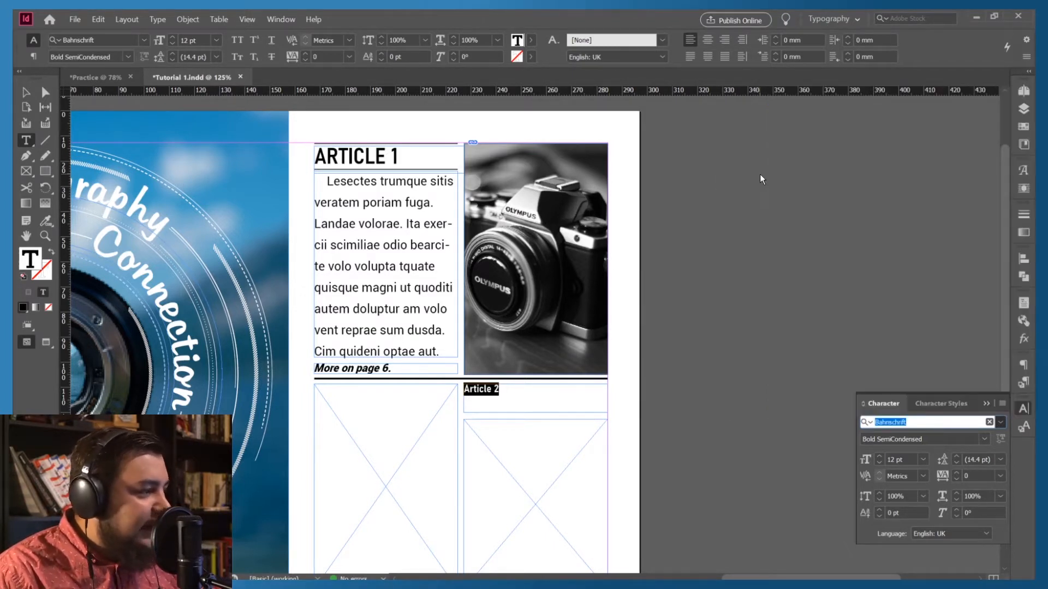
{"action": "left_click", "coordinate": [742, 272]}
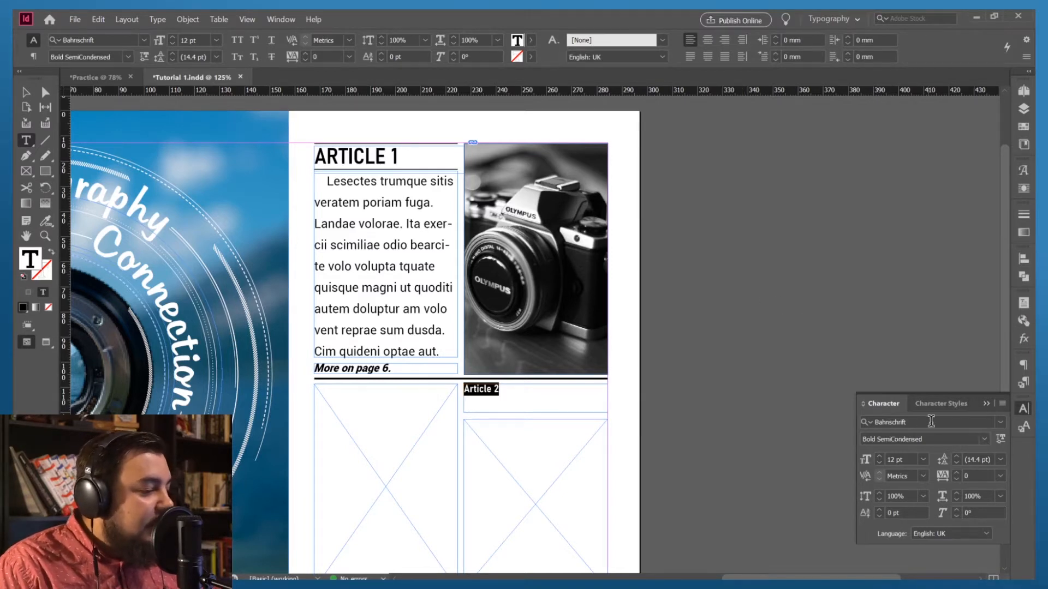
Set the "Article 2" heading's font to Bahnschrift Regular
{"action": "left_click", "coordinate": [997, 421]}
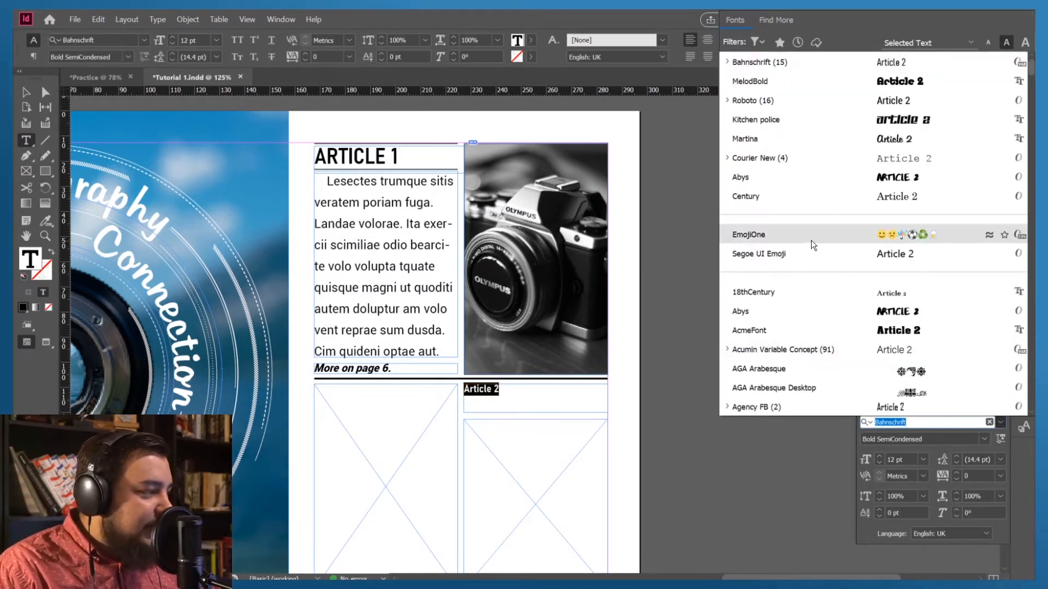
{"action": "left_click", "coordinate": [762, 61]}
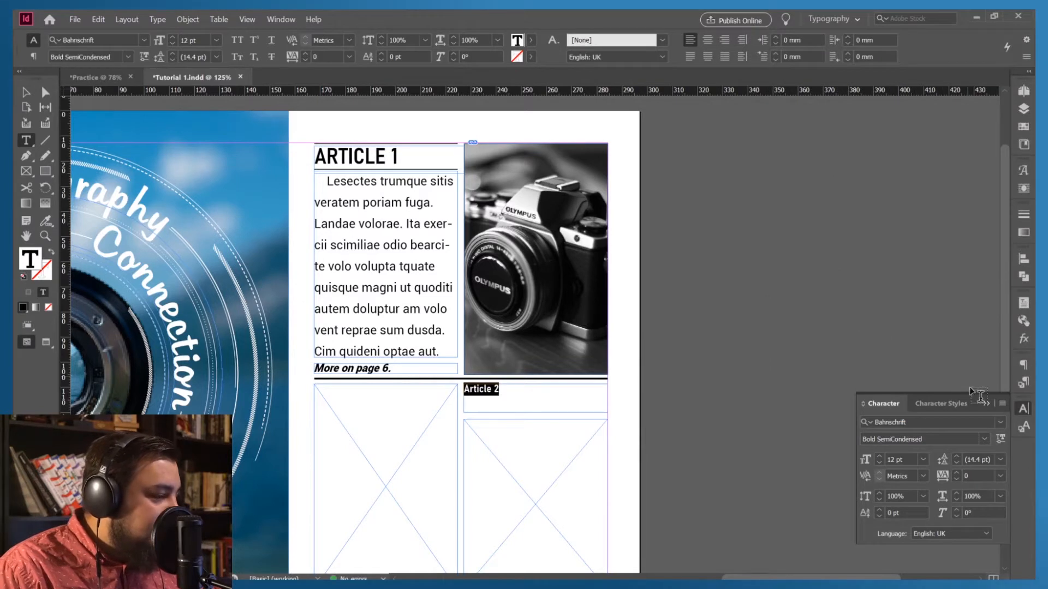
{"action": "left_click", "coordinate": [998, 423]}
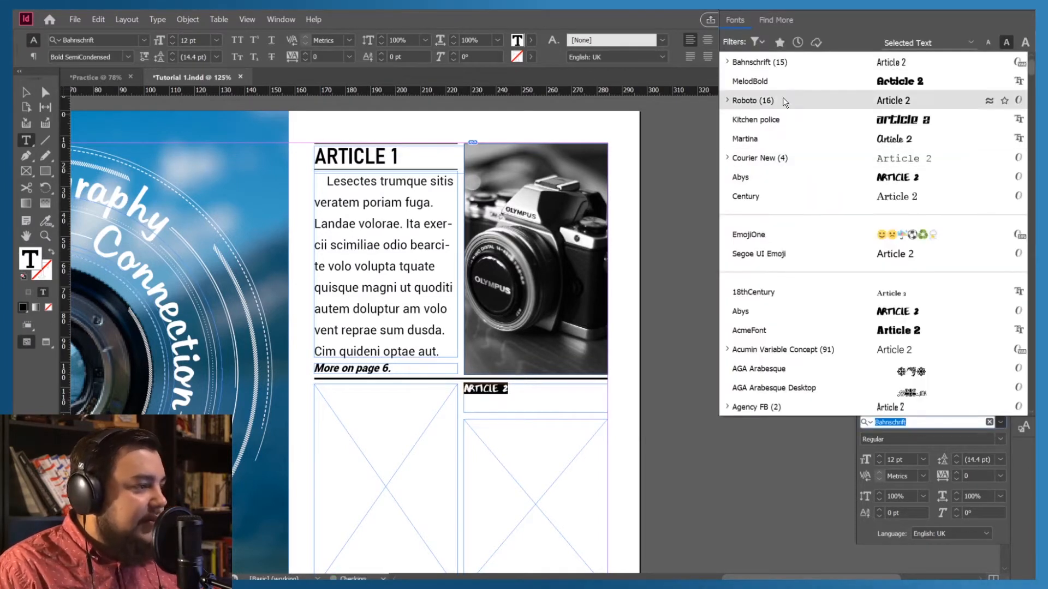
{"action": "left_click", "coordinate": [725, 62]}
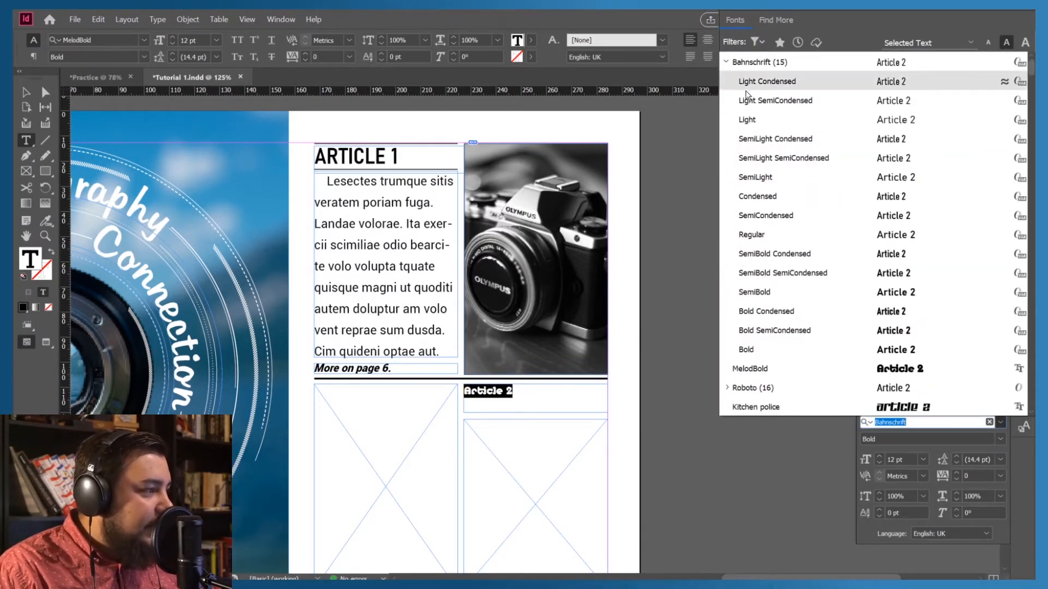
{"action": "left_click", "coordinate": [768, 230]}
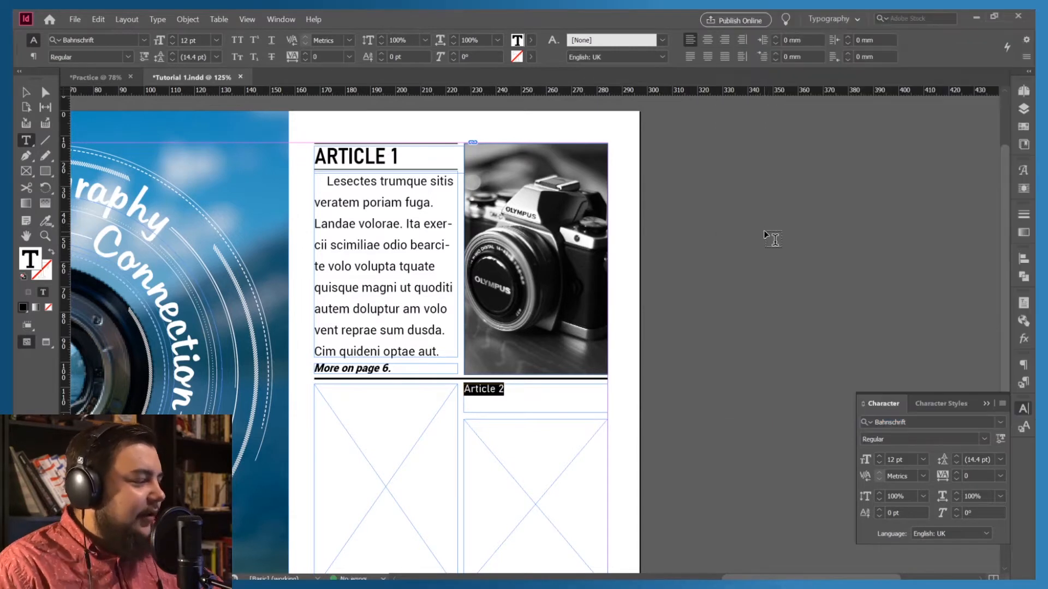
{"action": "left_click", "coordinate": [26, 92]}
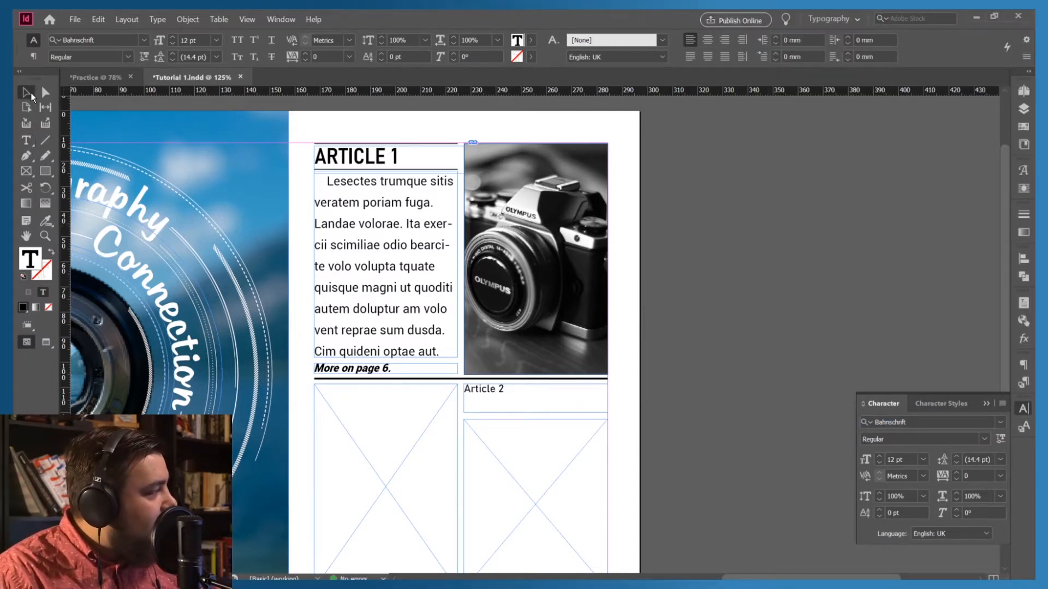
Change the font style of the entire "Article 2" heading to SemiBold SemiCondensed
{"action": "double_click", "coordinate": [489, 389]}
{"action": "key", "text": "ctrl+a"}
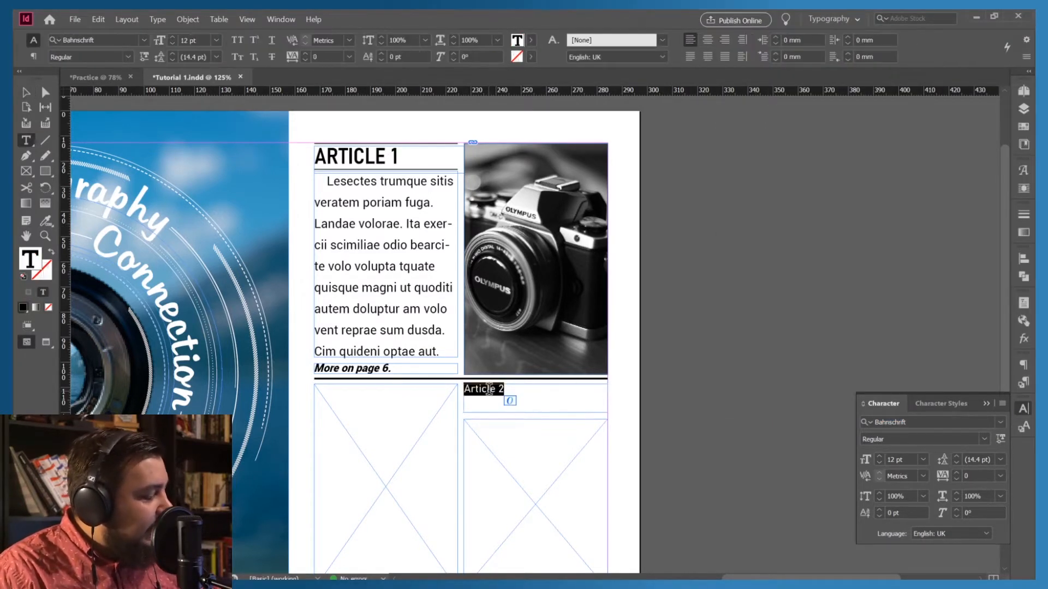
{"action": "left_click", "coordinate": [984, 439]}
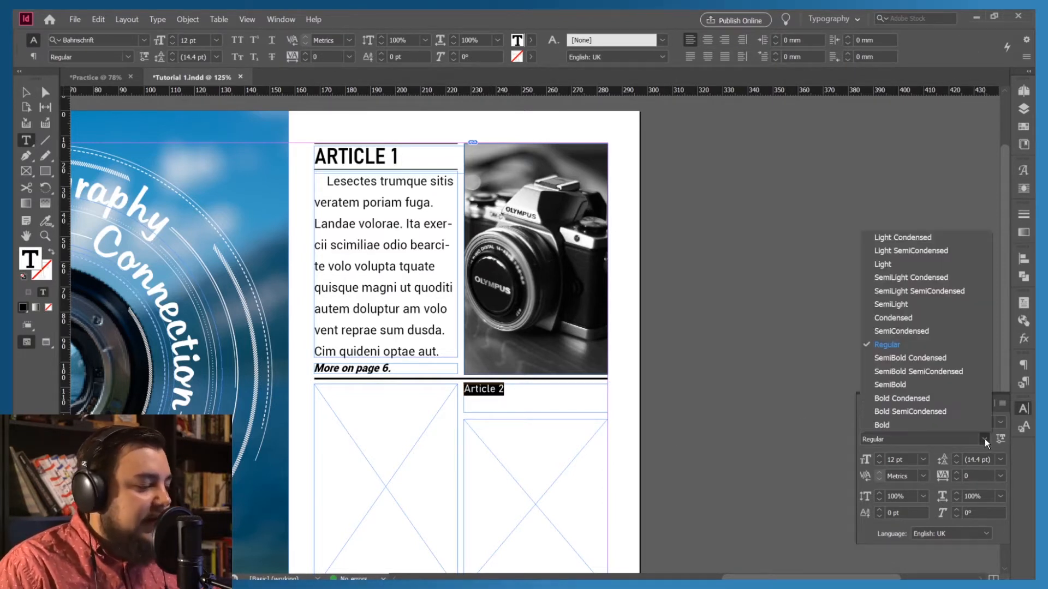
{"action": "left_click", "coordinate": [935, 371]}
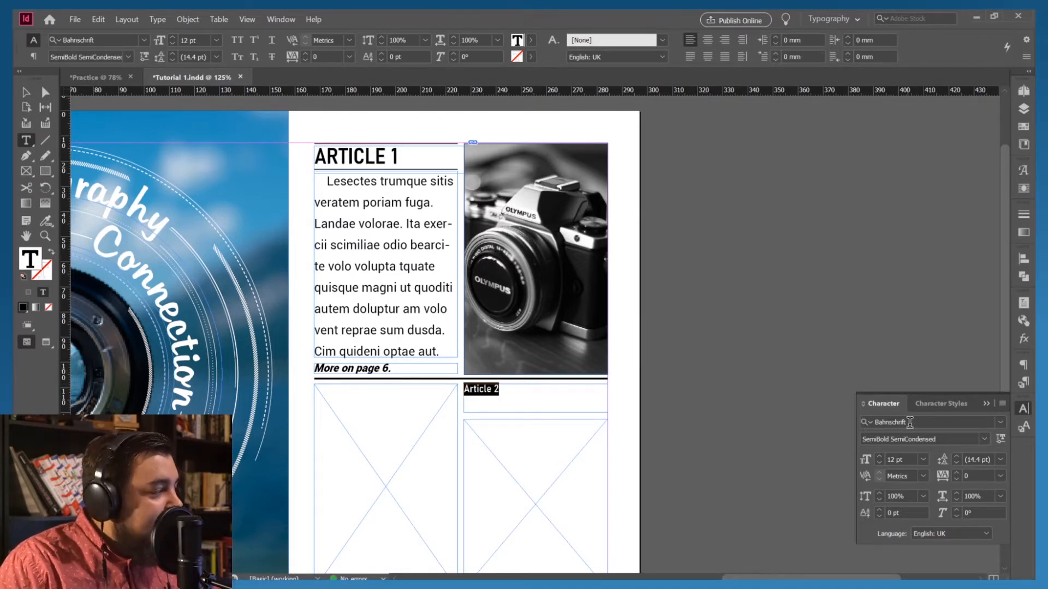
Increase the "Article 2" heading's font size to 25 pt and finish editing its text
{"action": "left_click", "coordinate": [879, 457]}
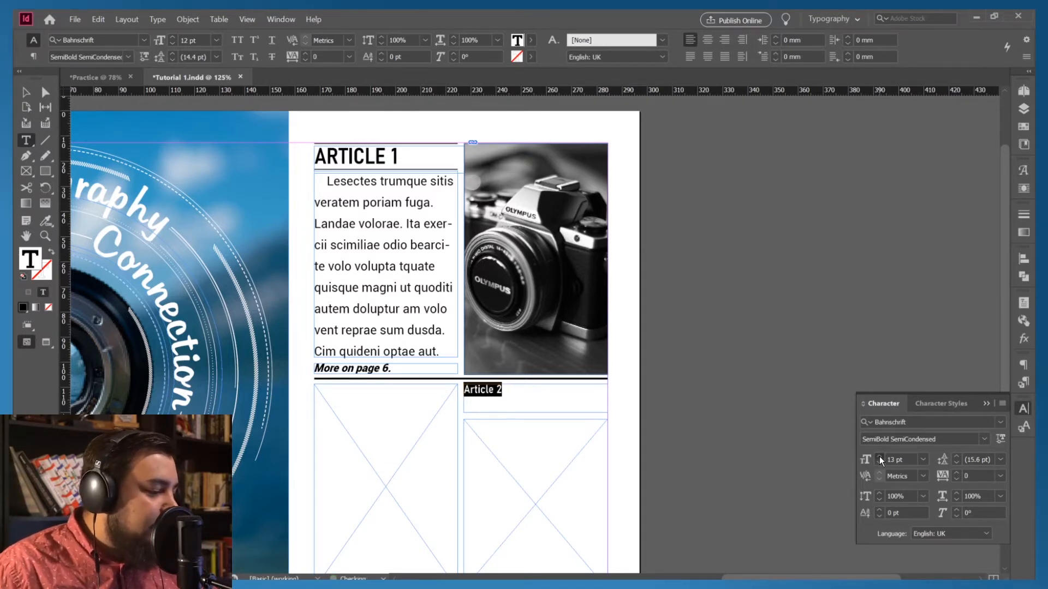
{"action": "left_click", "coordinate": [879, 458]}
{"action": "left_click", "coordinate": [879, 457]}
{"action": "left_click", "coordinate": [879, 458]}
{"action": "left_click", "coordinate": [879, 457]}
{"action": "left_click", "coordinate": [879, 457]}
{"action": "left_click", "coordinate": [879, 457]}
{"action": "left_click", "coordinate": [879, 457]}
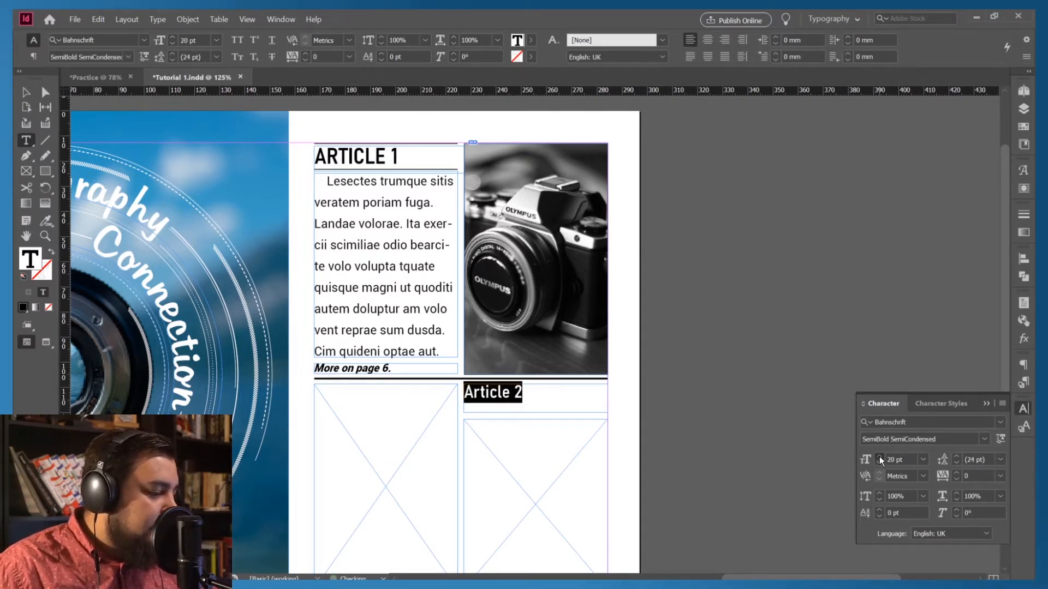
{"action": "left_click", "coordinate": [879, 458]}
{"action": "left_click", "coordinate": [879, 457]}
{"action": "left_click", "coordinate": [879, 457]}
{"action": "left_click", "coordinate": [880, 458]}
{"action": "left_click", "coordinate": [879, 457]}
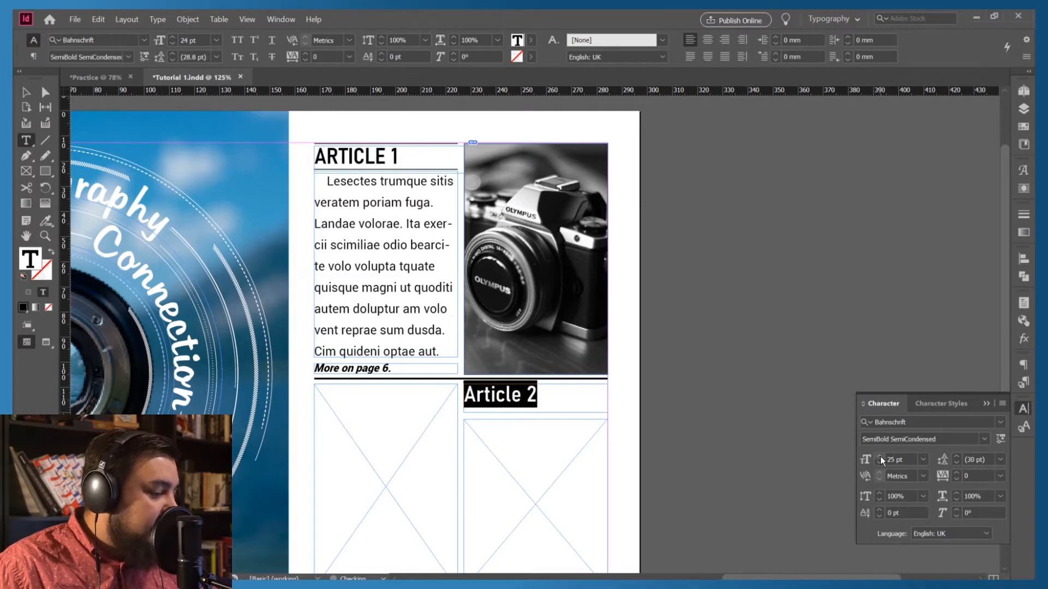
{"action": "left_click", "coordinate": [25, 92]}
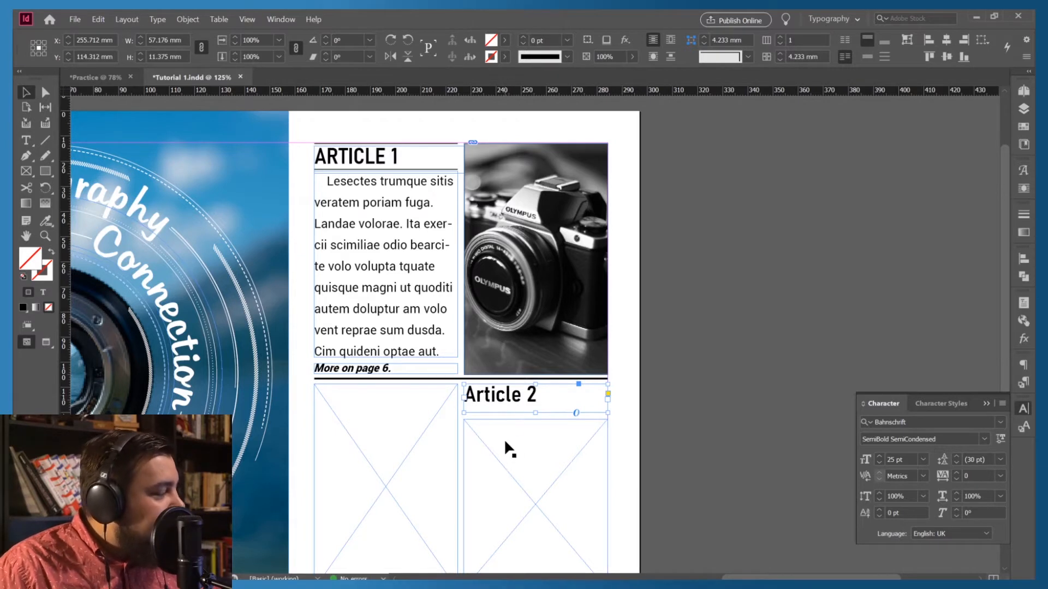
Apply All Caps to the "Article 2" heading text and deselect its frame
{"action": "triple_click", "coordinate": [506, 400]}
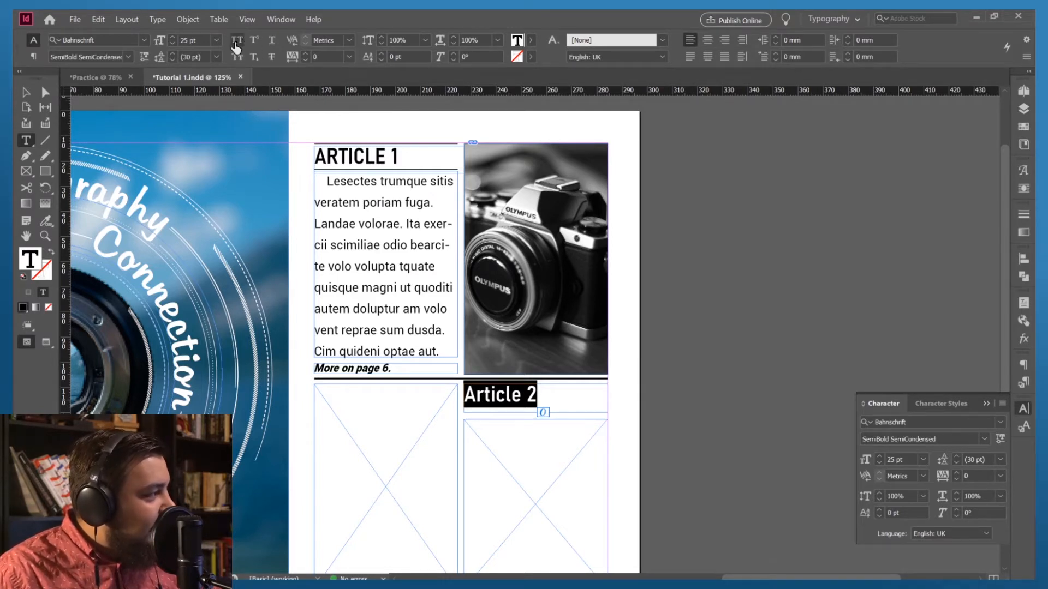
{"action": "left_click", "coordinate": [1002, 403]}
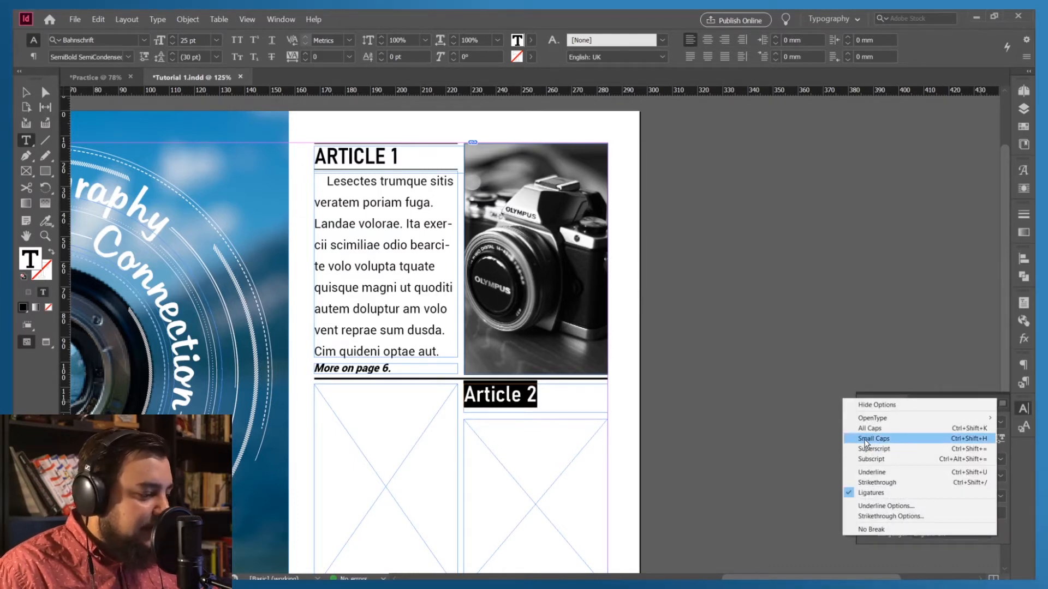
{"action": "left_click", "coordinate": [235, 40]}
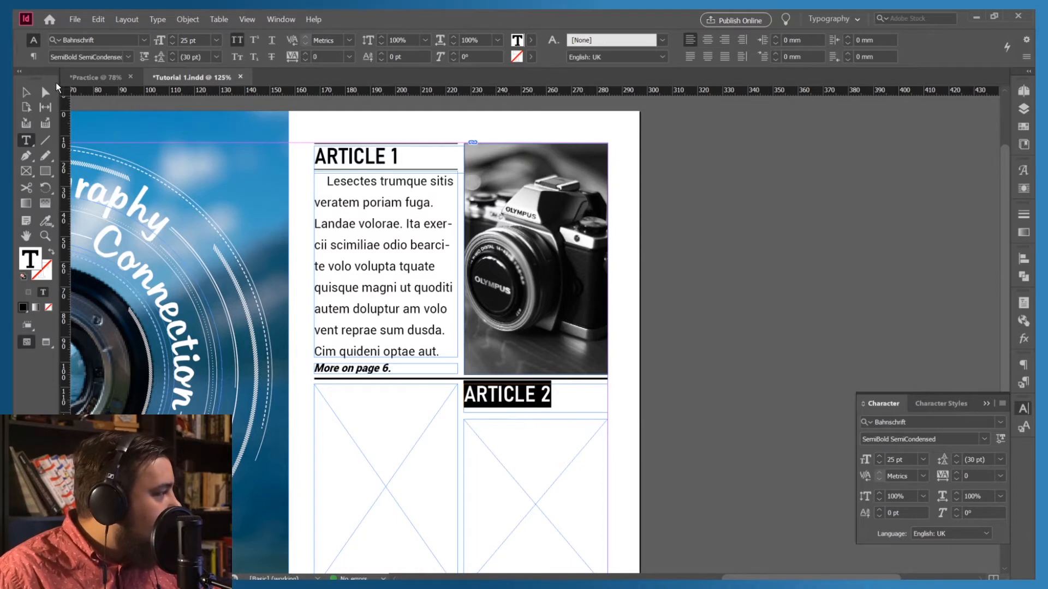
{"action": "left_click", "coordinate": [26, 92]}
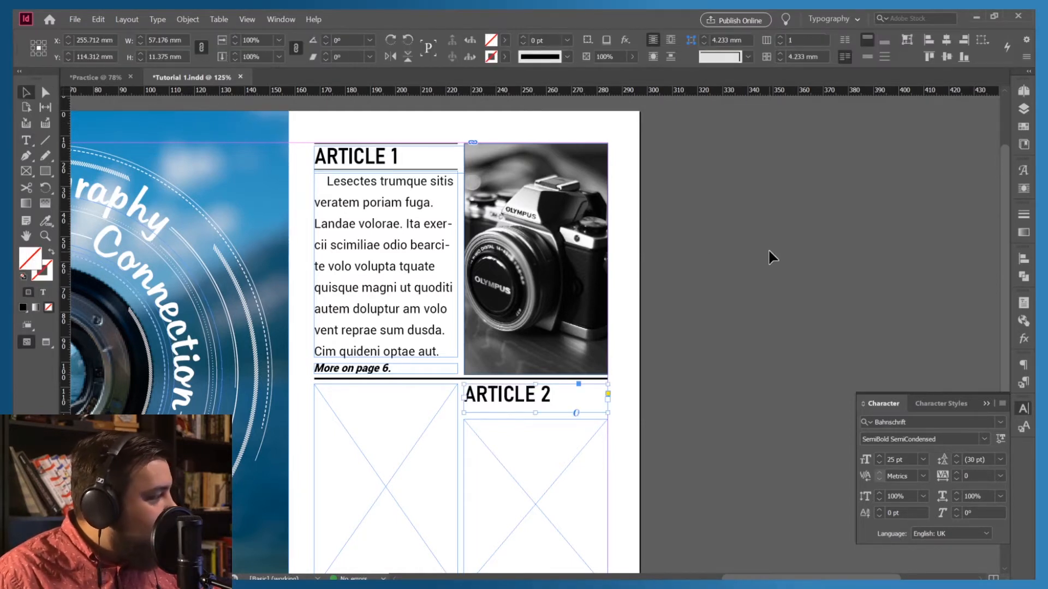
{"action": "left_click", "coordinate": [739, 177]}
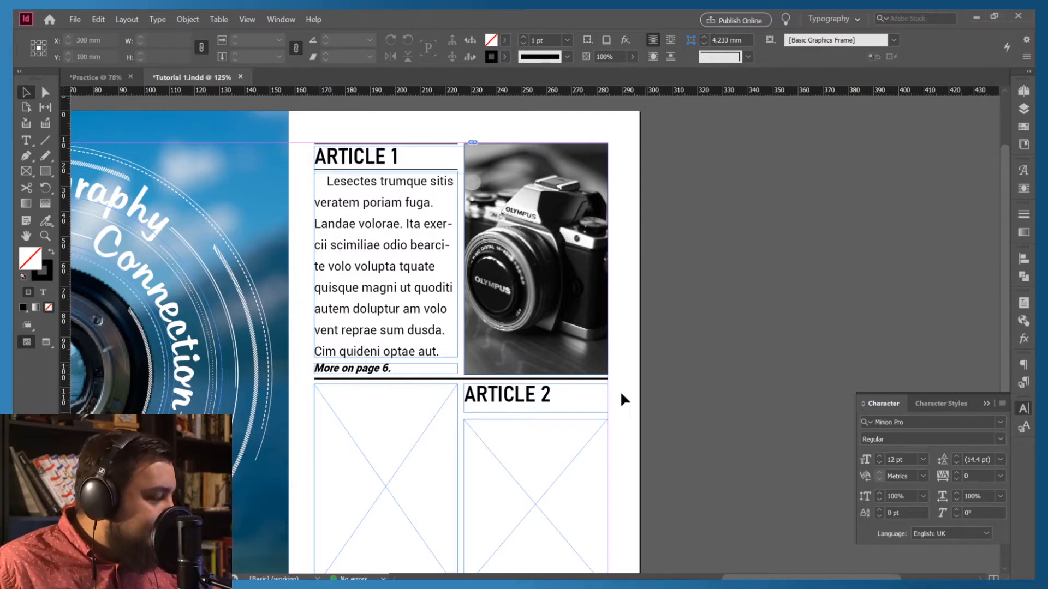
Change the "Article 2" heading's font to Kitchen police and deselect its frame
{"action": "triple_click", "coordinate": [524, 394]}
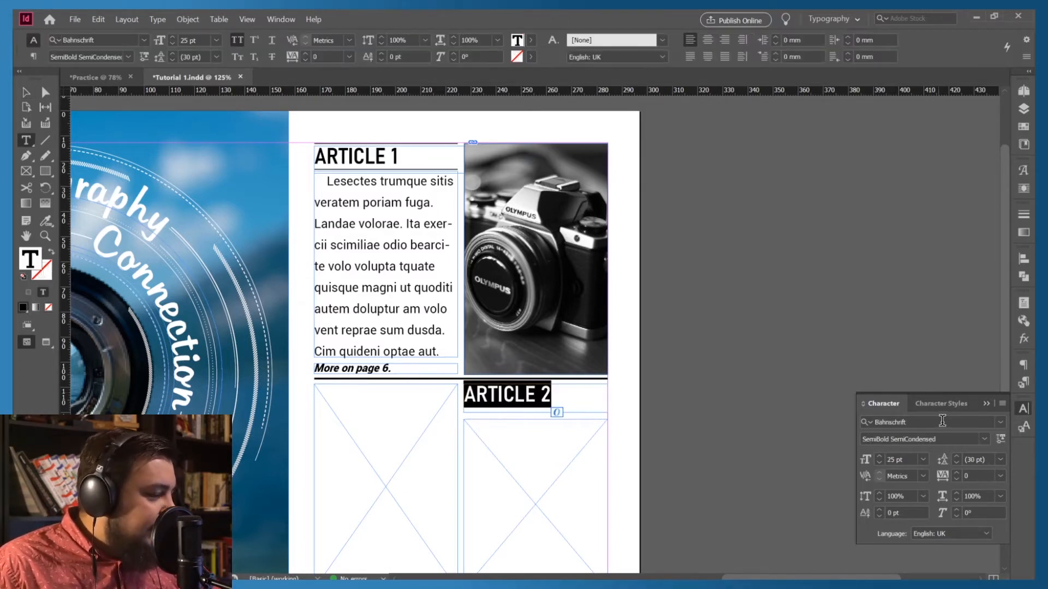
{"action": "left_click", "coordinate": [992, 423]}
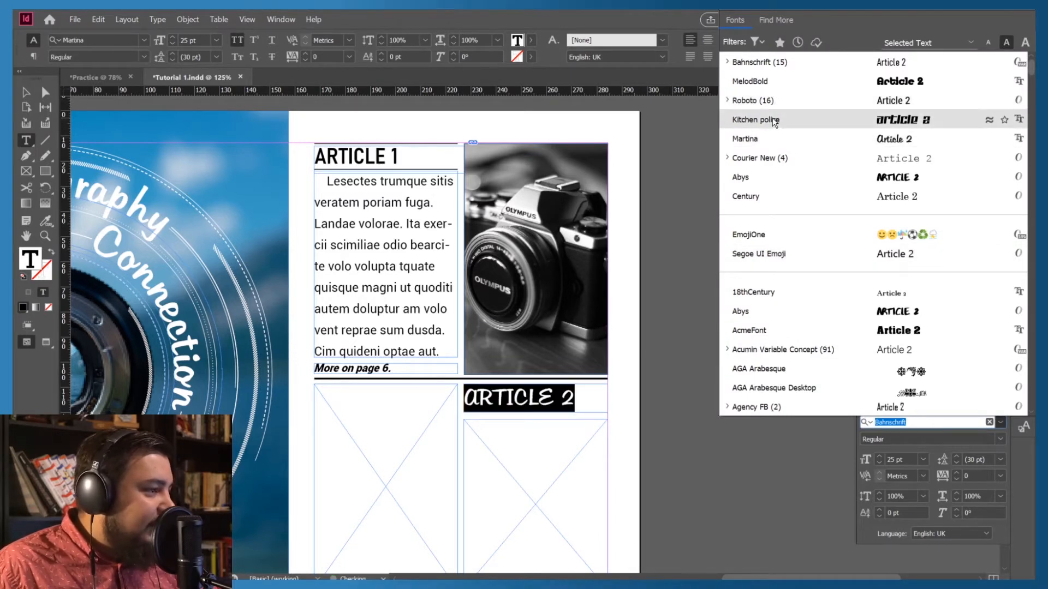
{"action": "left_click", "coordinate": [790, 140]}
{"action": "key", "text": "Return"}
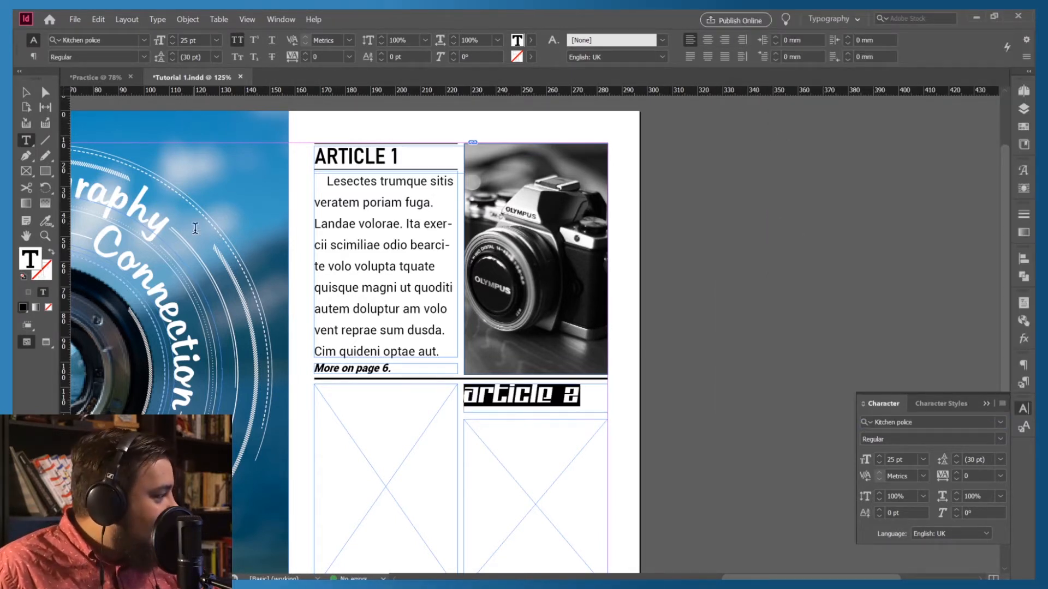
{"action": "left_click", "coordinate": [25, 92]}
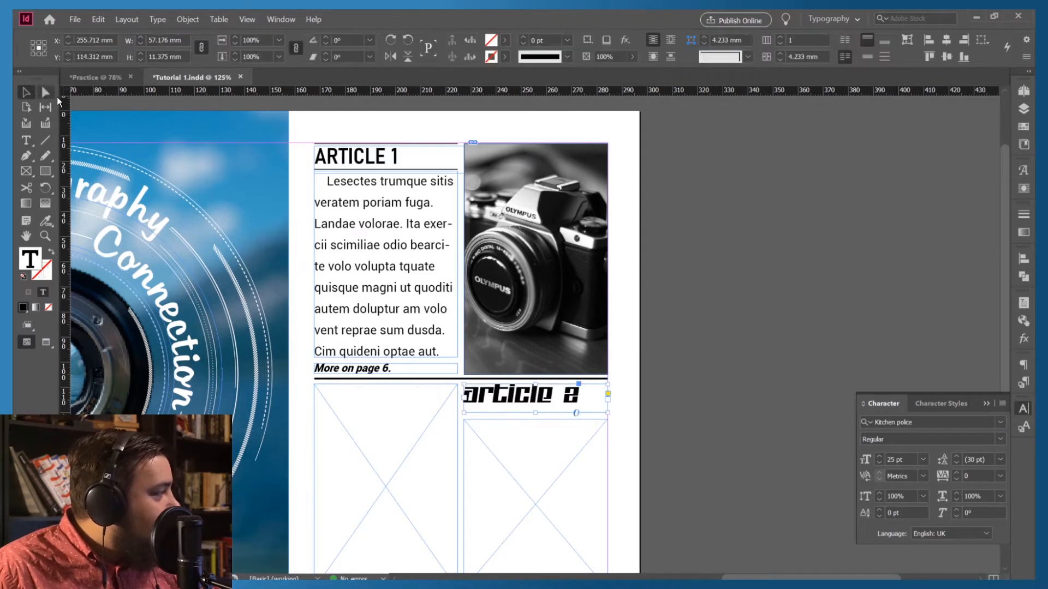
{"action": "left_click", "coordinate": [813, 266]}
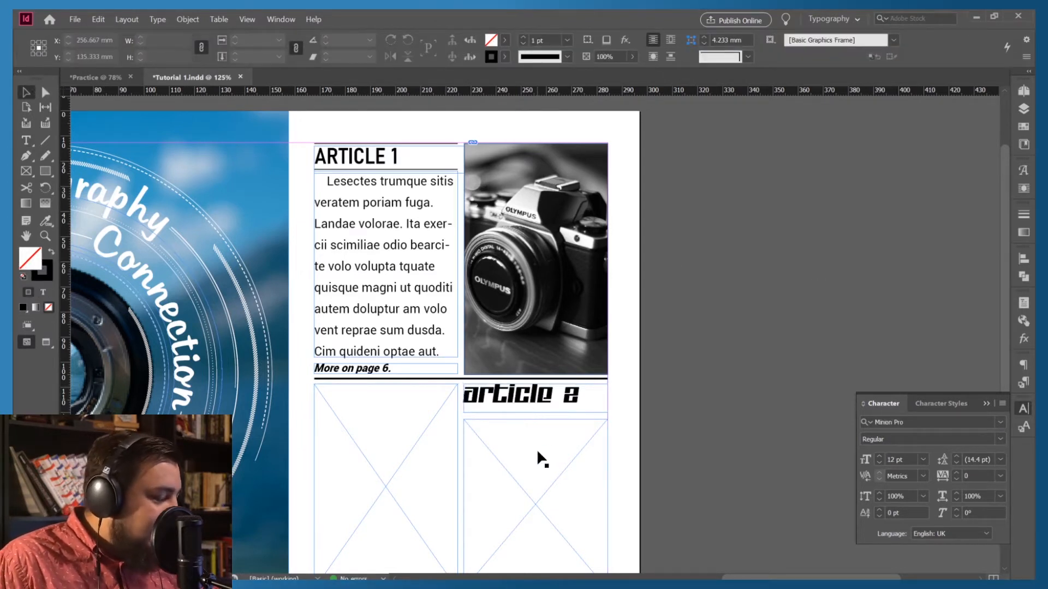
Apply the Article Title character style to the whole "Article 2" heading and finish editing its text
{"action": "triple_click", "coordinate": [521, 400]}
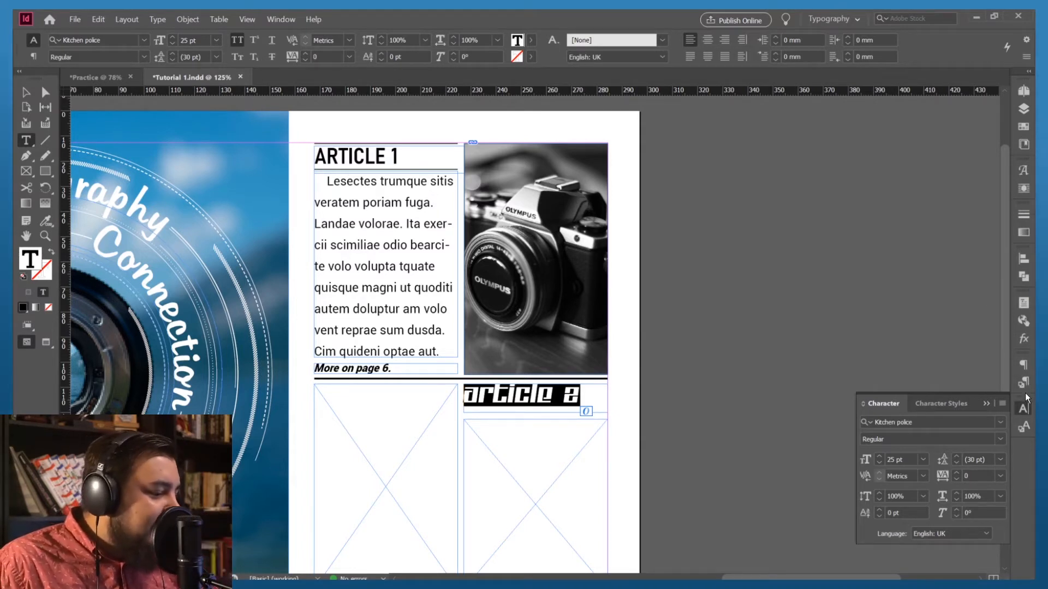
{"action": "left_click", "coordinate": [1024, 427]}
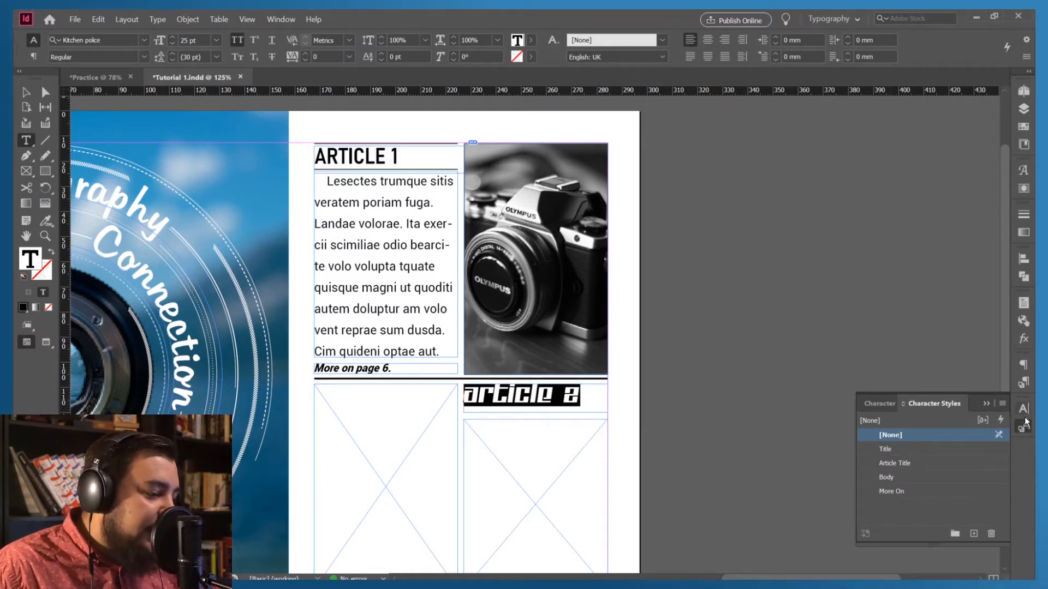
{"action": "left_click", "coordinate": [883, 462]}
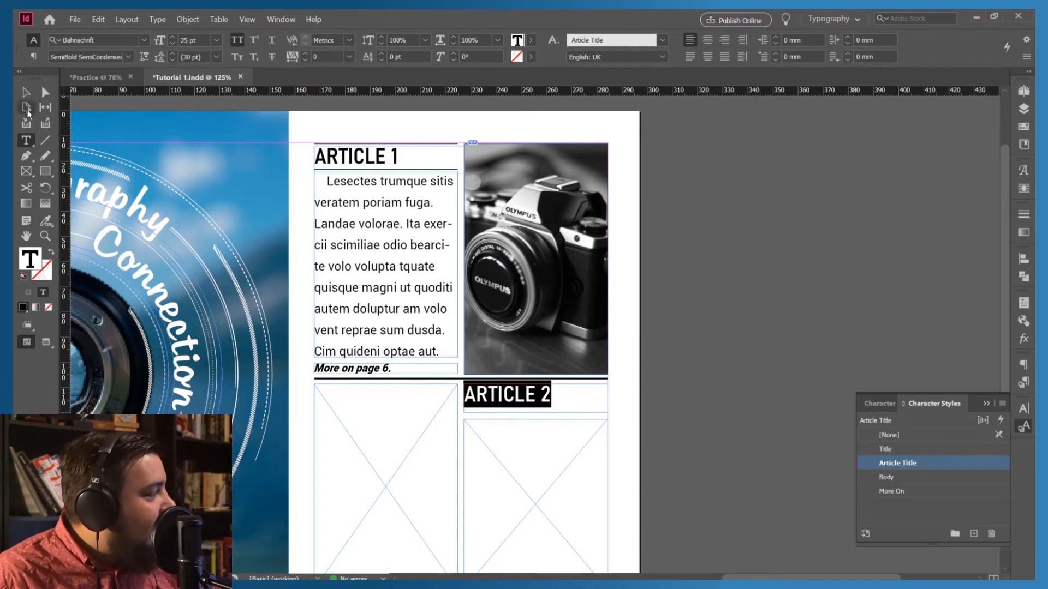
{"action": "left_click", "coordinate": [26, 92]}
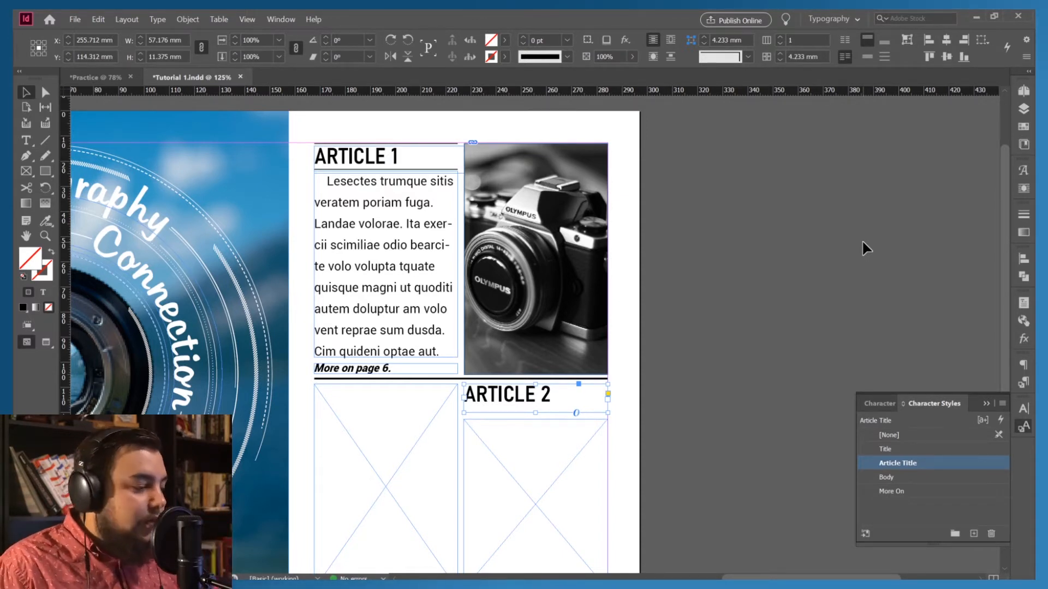
Skew the characters of the "Article 2" heading to 26°
{"action": "triple_click", "coordinate": [521, 395]}
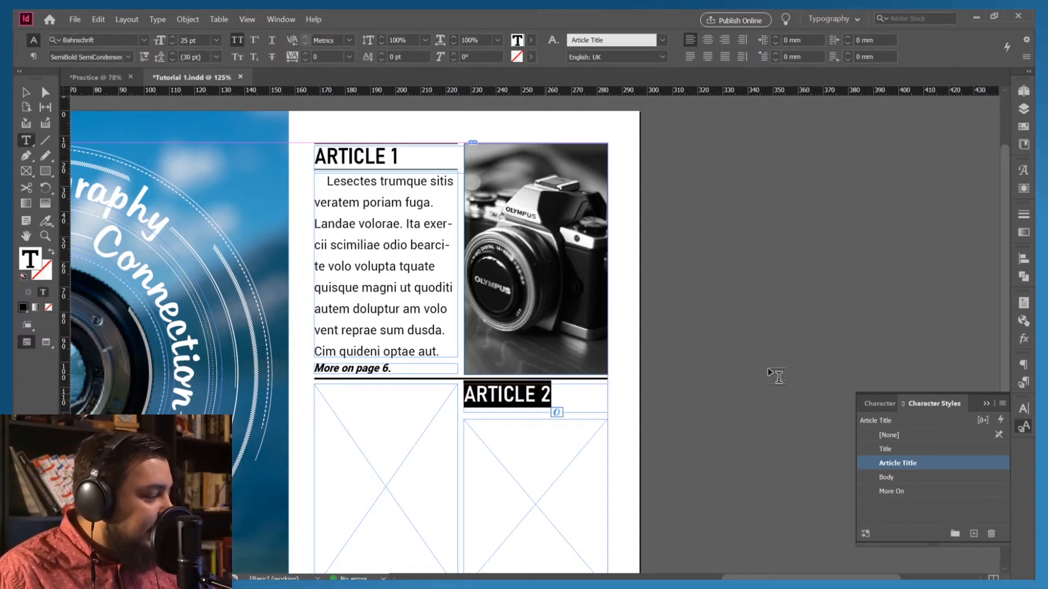
{"action": "left_click", "coordinate": [1024, 409]}
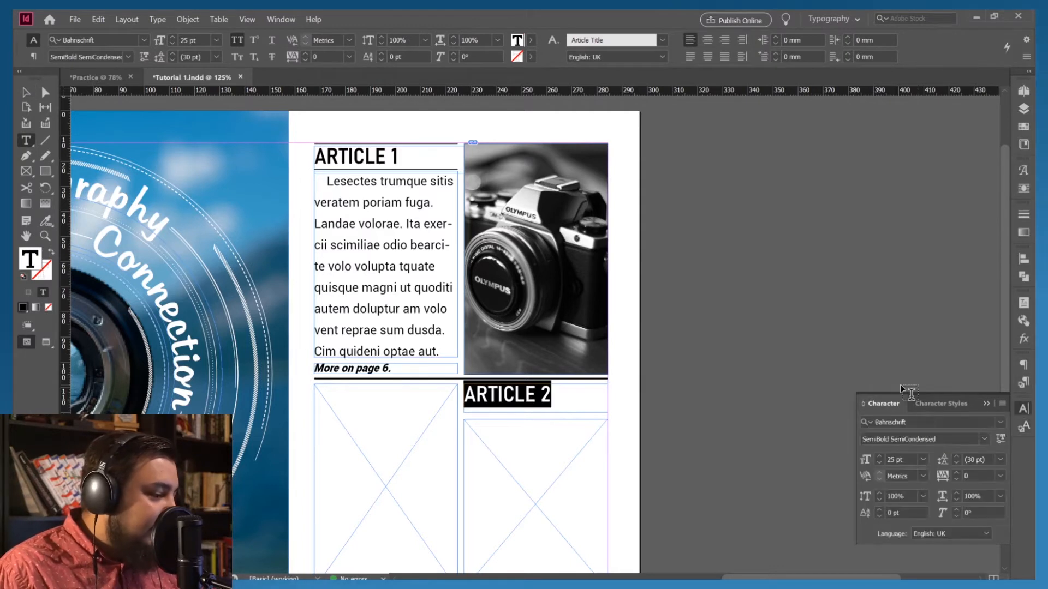
{"action": "left_click", "coordinate": [956, 510]}
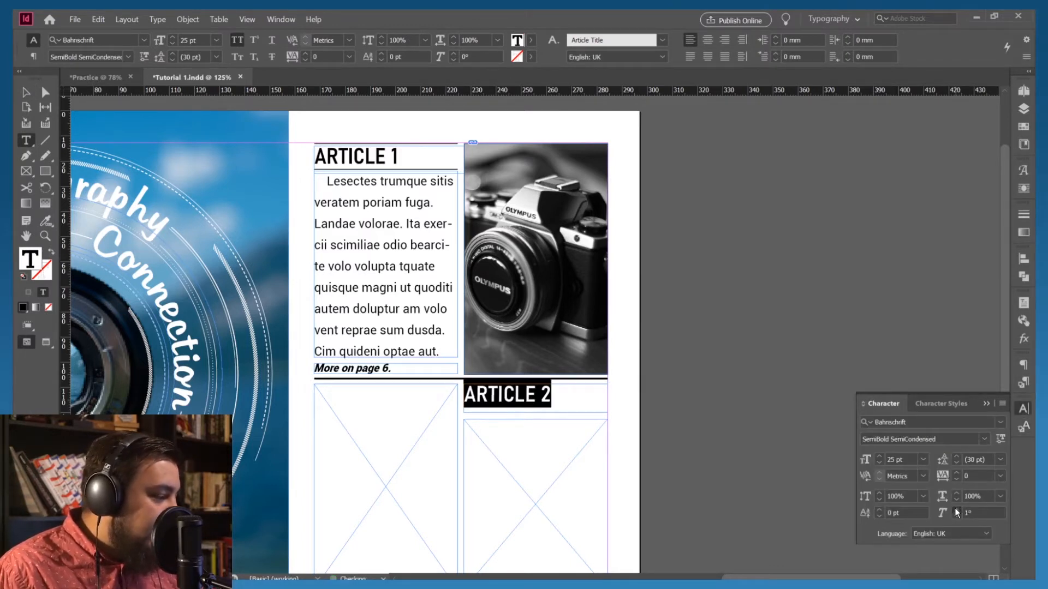
{"action": "left_click", "coordinate": [956, 509]}
{"action": "left_click", "coordinate": [956, 510]}
{"action": "left_click", "coordinate": [956, 510]}
{"action": "left_click", "coordinate": [956, 511]}
{"action": "left_click", "coordinate": [956, 510]}
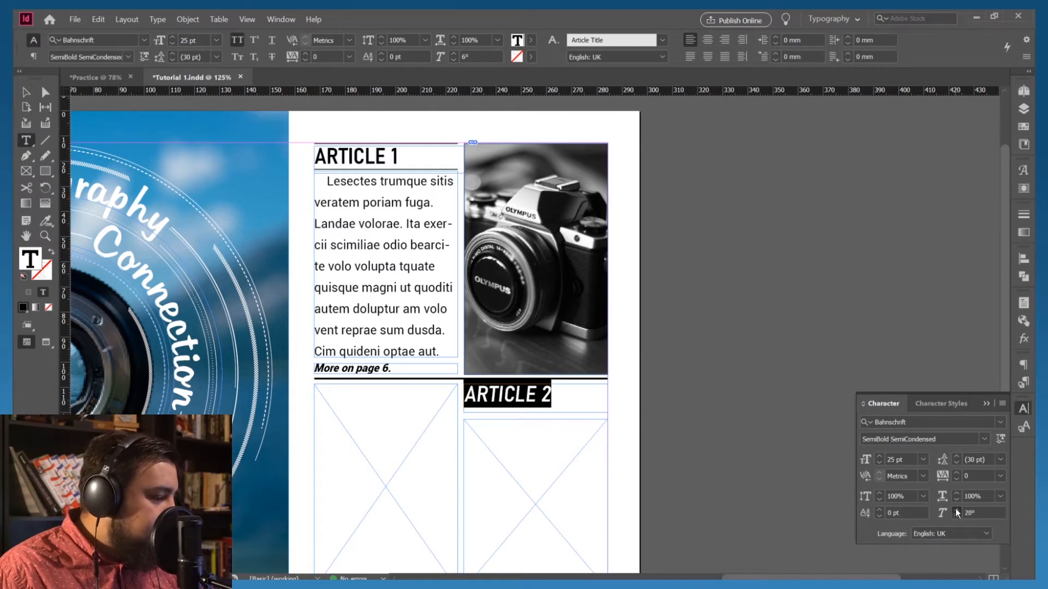
{"action": "left_click", "coordinate": [957, 510]}
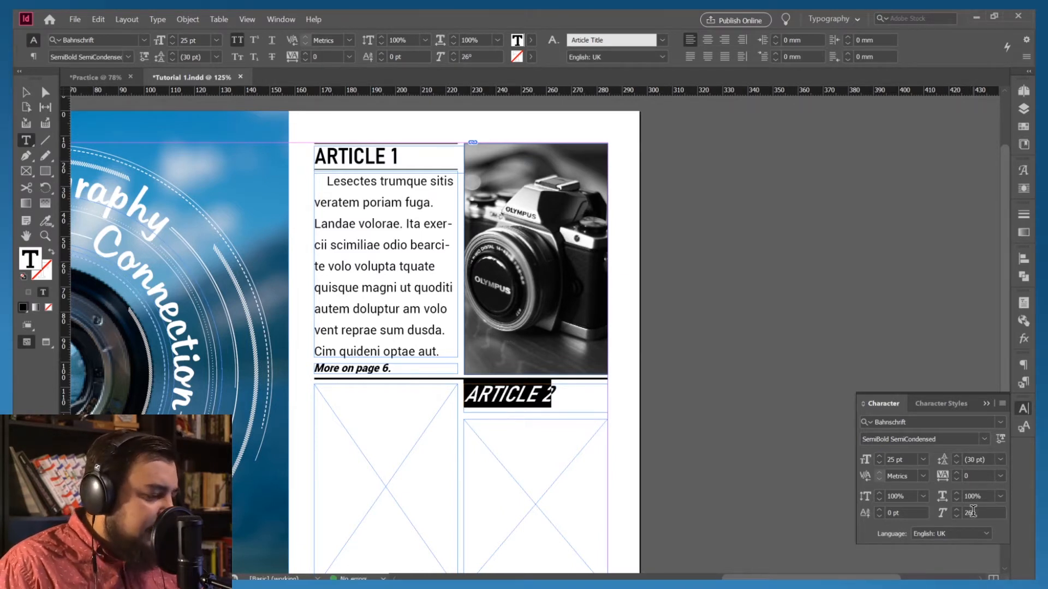
Reset the "Article 2" heading's skew to 0°
{"action": "double_click", "coordinate": [972, 511]}
{"action": "type", "text": "0"}
{"action": "key", "text": "Return"}
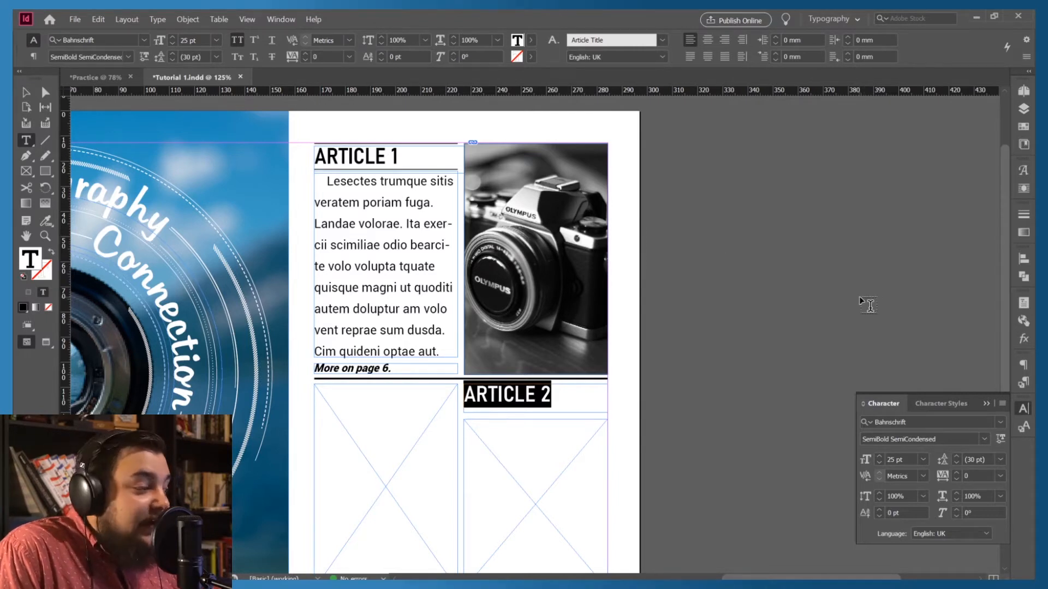
Override the "Article 2" heading's font with AcmeFont while keeping the Article Title character style assigned
{"action": "left_click", "coordinate": [999, 420]}
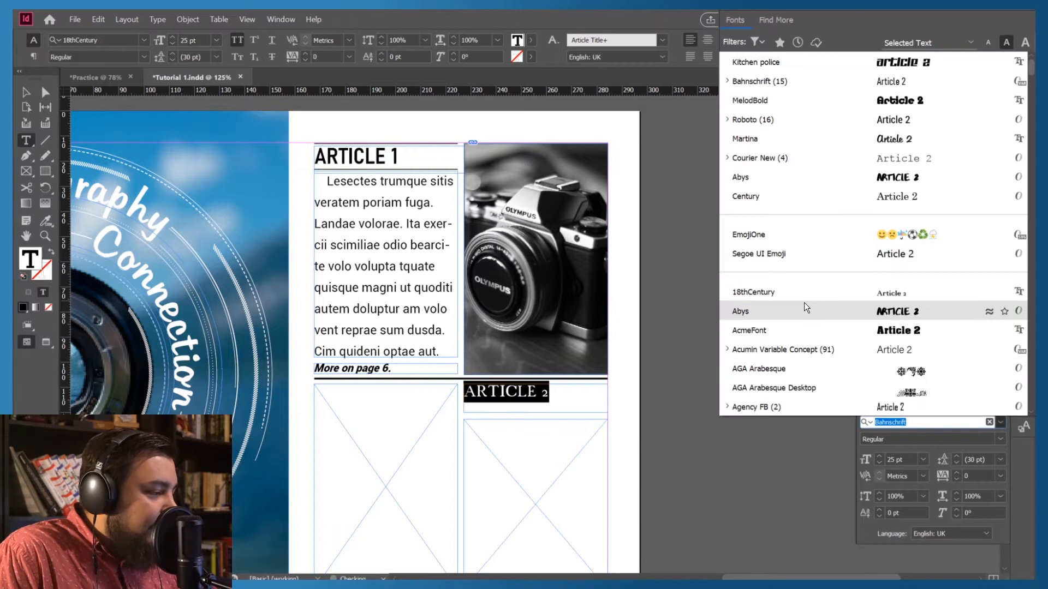
{"action": "left_click", "coordinate": [821, 330]}
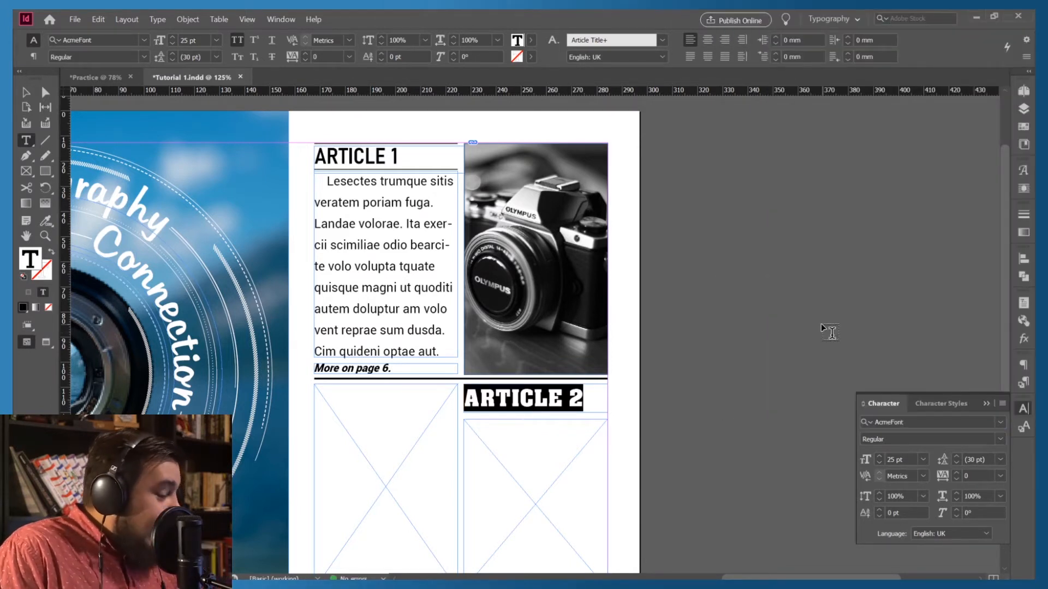
Create a new character style from the "Article 2" heading's AcmeFont formatting and name it ACME
{"action": "left_click", "coordinate": [1023, 426]}
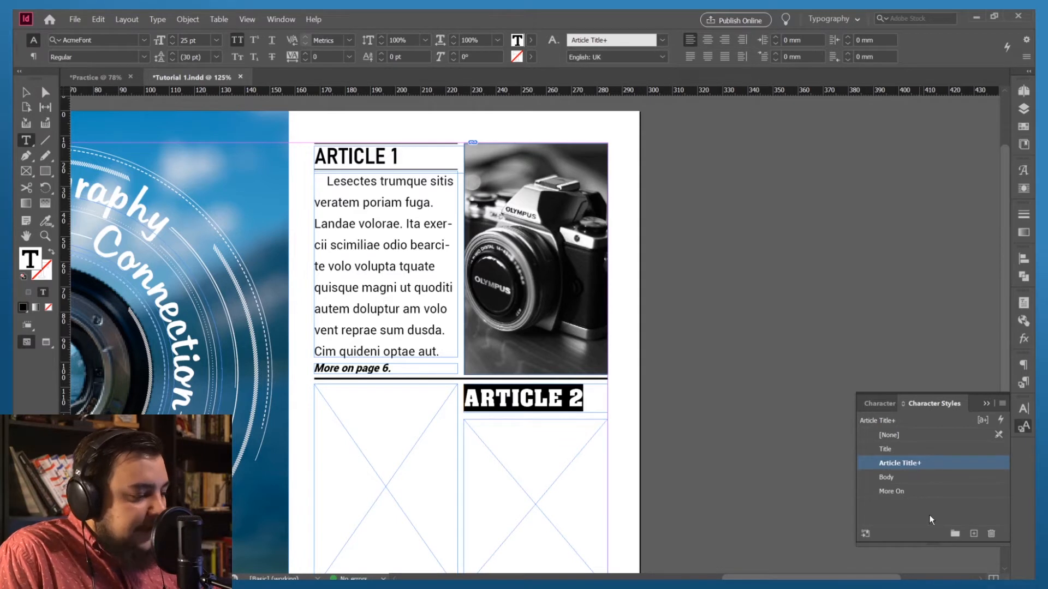
{"action": "left_click", "coordinate": [973, 535]}
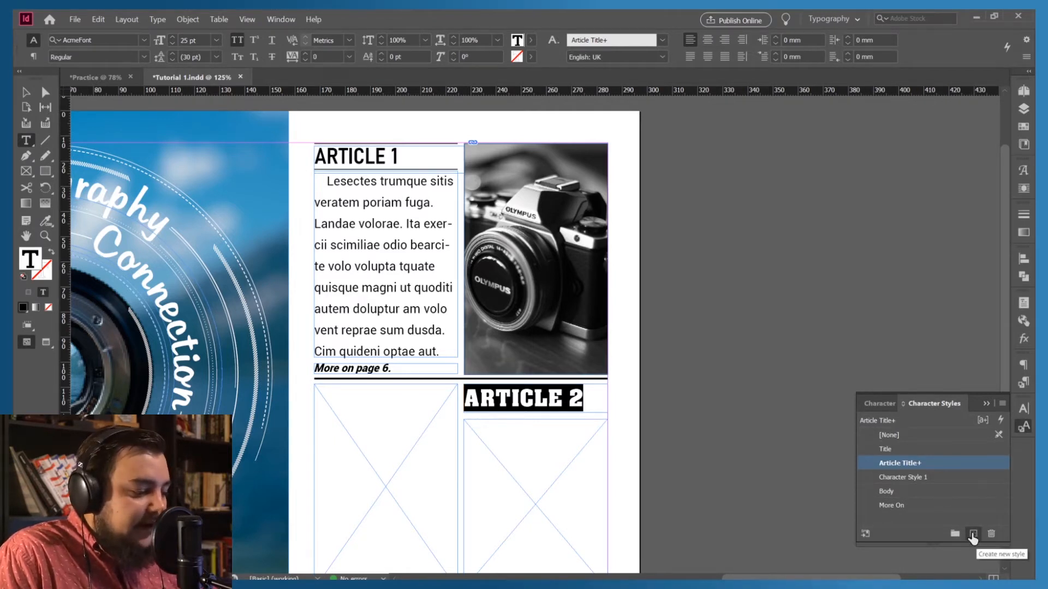
{"action": "left_click", "coordinate": [897, 476]}
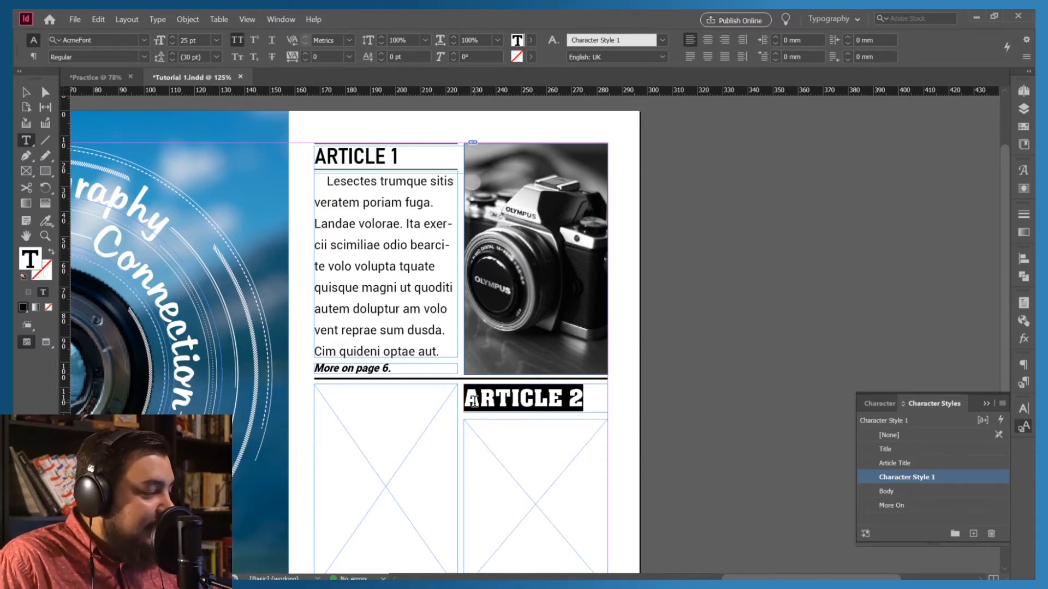
{"action": "double_click", "coordinate": [903, 477]}
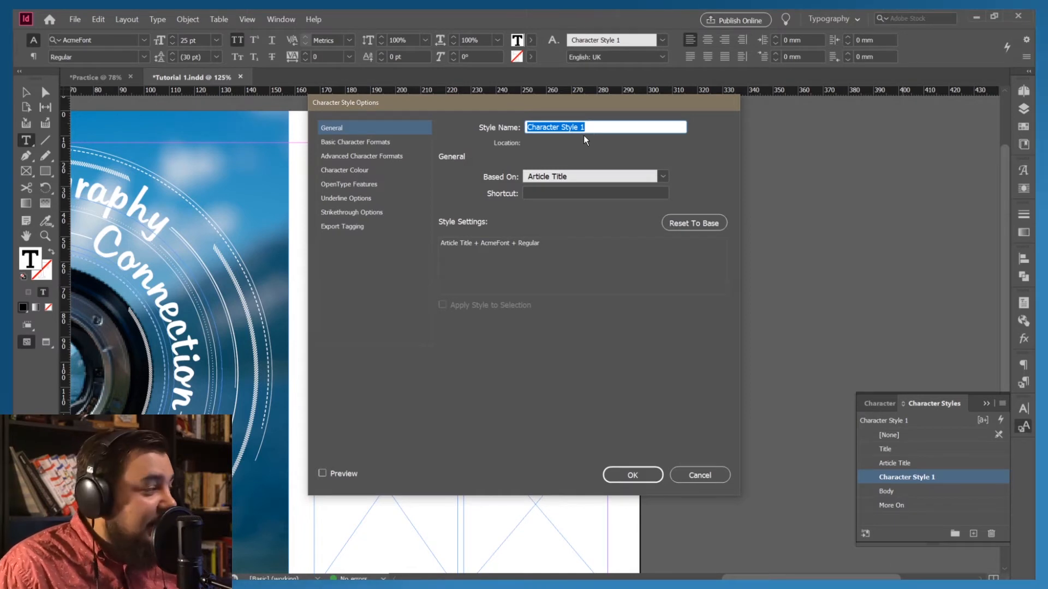
{"action": "type", "text": "ACME"}
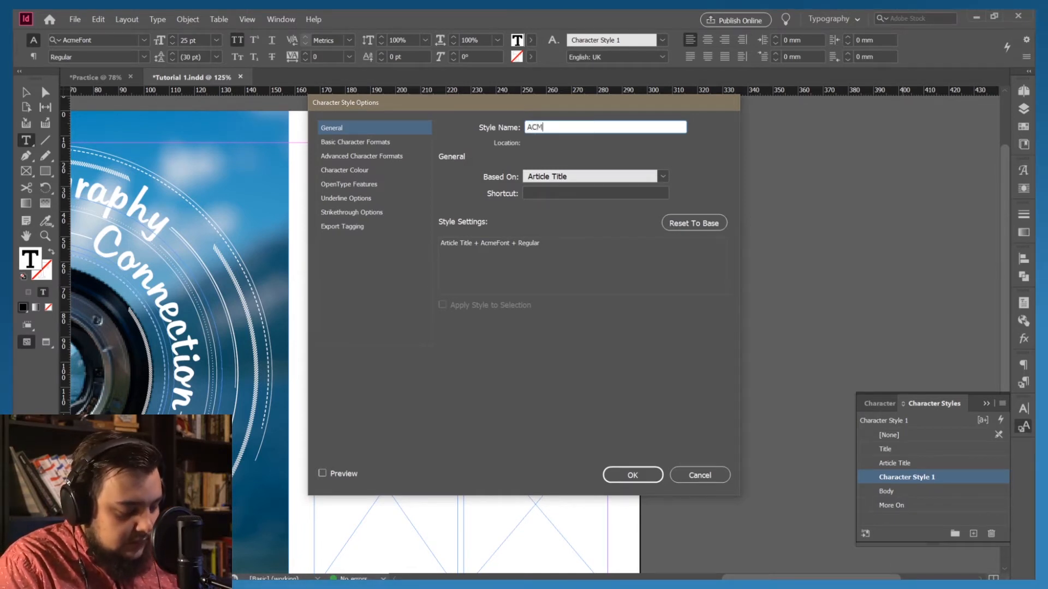
{"action": "left_click", "coordinate": [631, 473]}
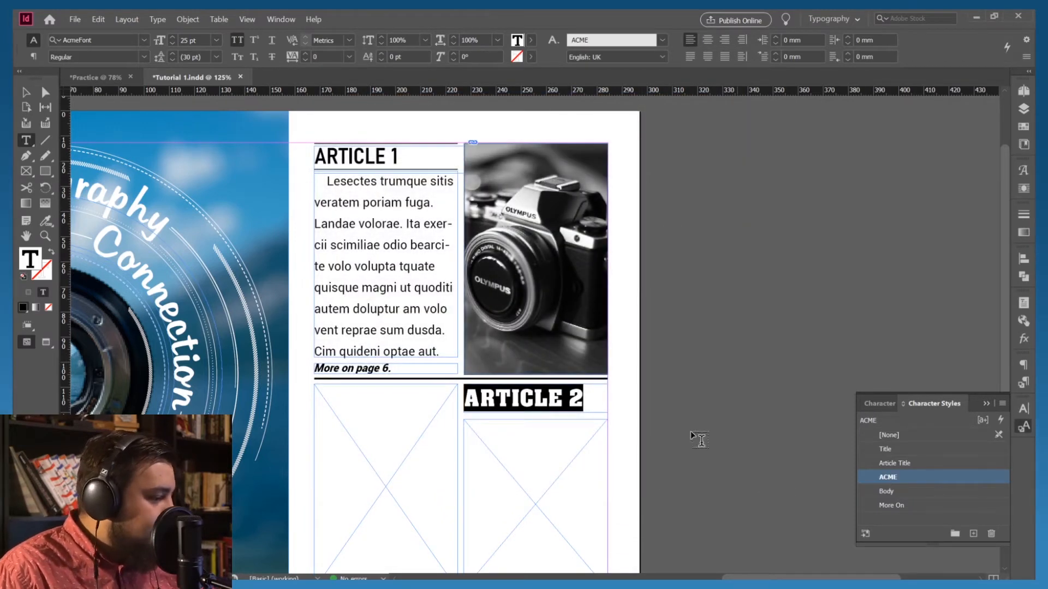
Reapply the Article Title character style to the "Article 2" heading and override its font style with SemiCondensed
{"action": "left_click", "coordinate": [897, 463]}
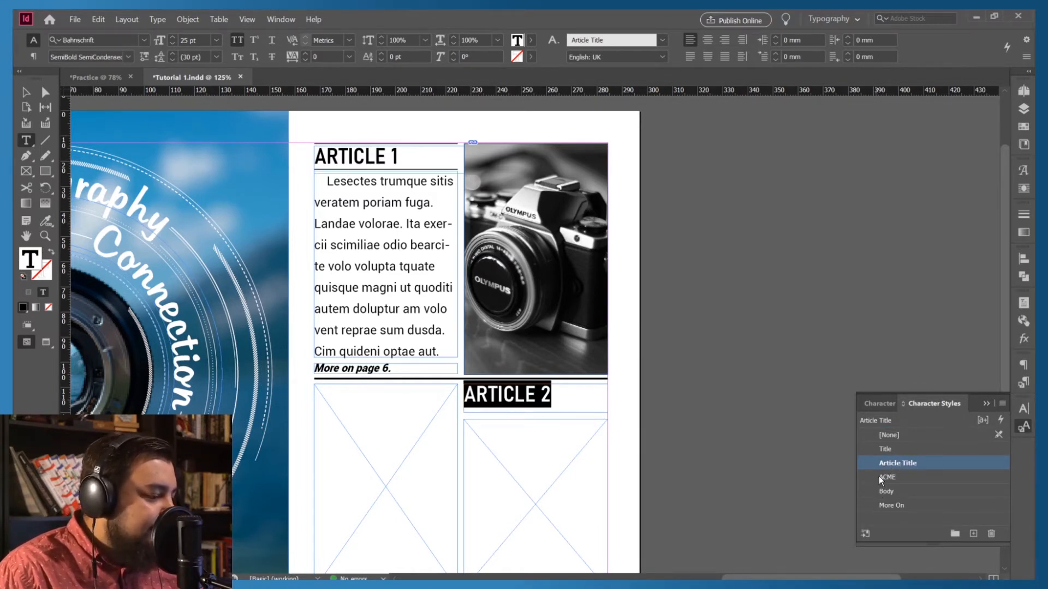
{"action": "left_click", "coordinate": [1024, 408]}
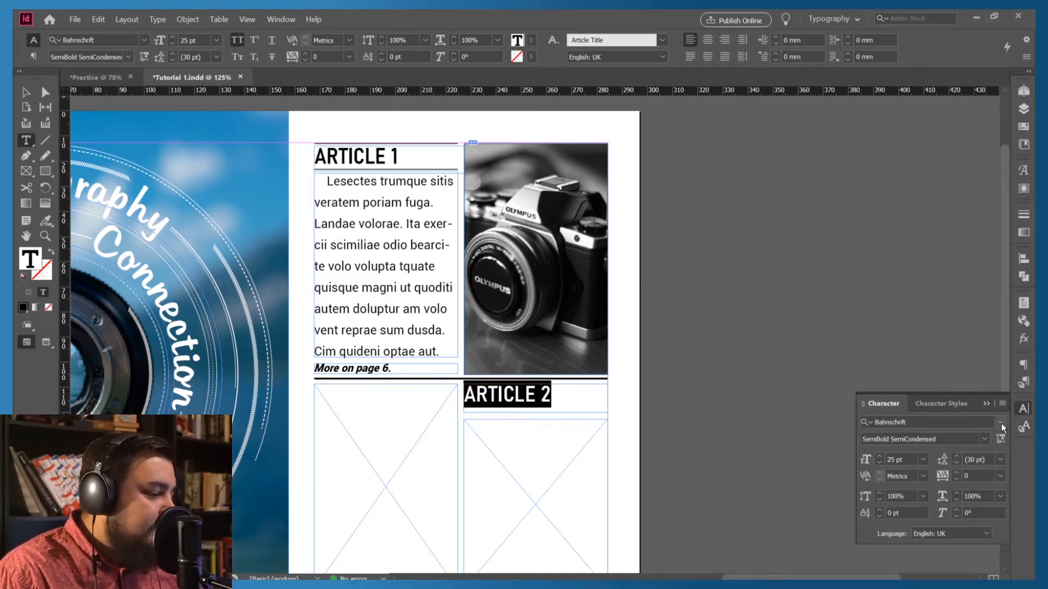
{"action": "left_click", "coordinate": [986, 439]}
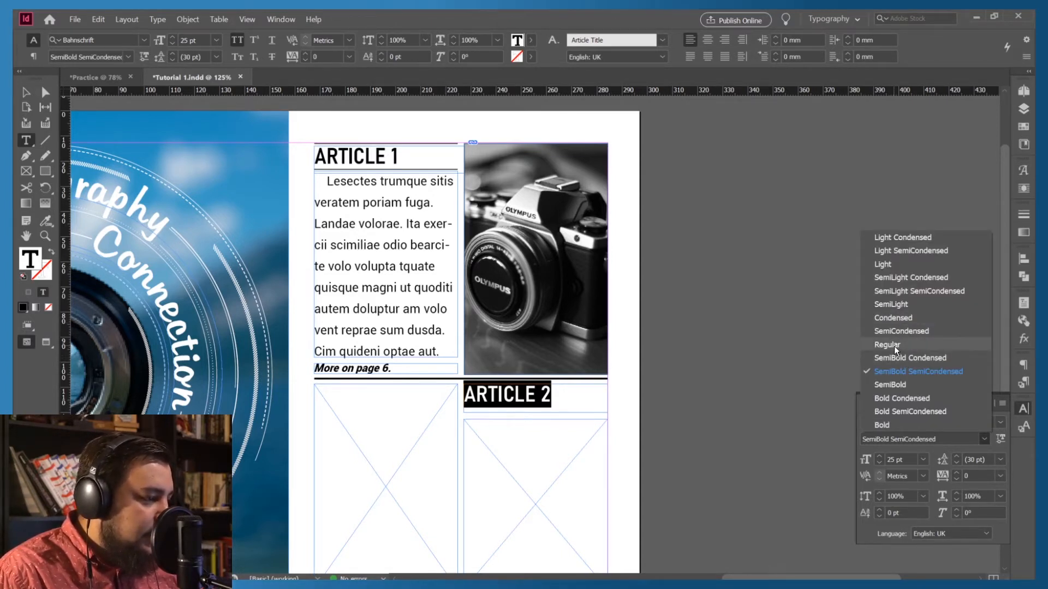
{"action": "left_click", "coordinate": [884, 333]}
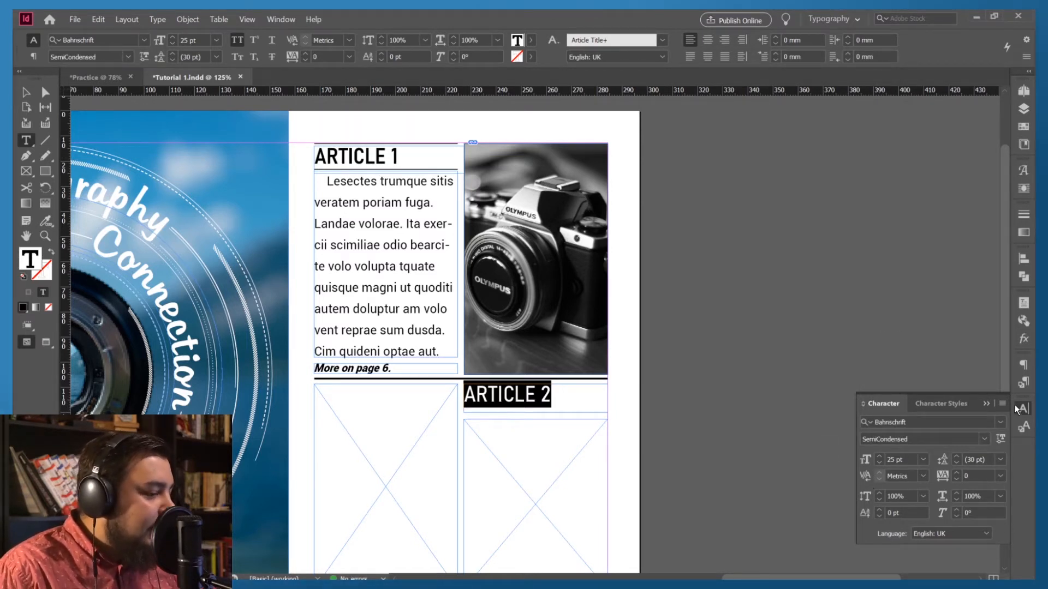
Redefine the Article Title character style from the "Article 2" heading's current formatting
{"action": "left_click", "coordinate": [1019, 424]}
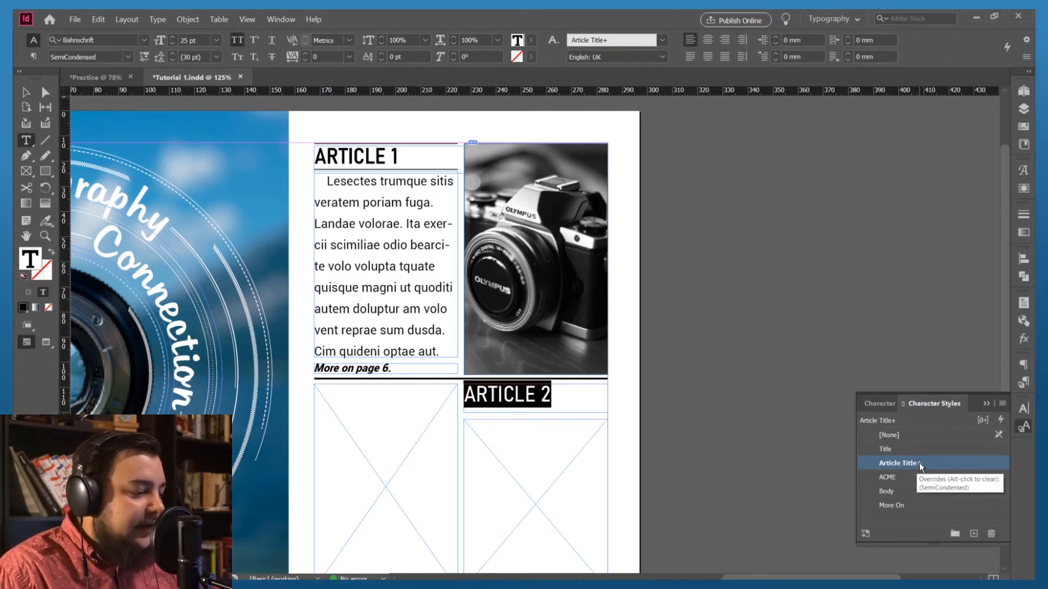
{"action": "right_click", "coordinate": [905, 464]}
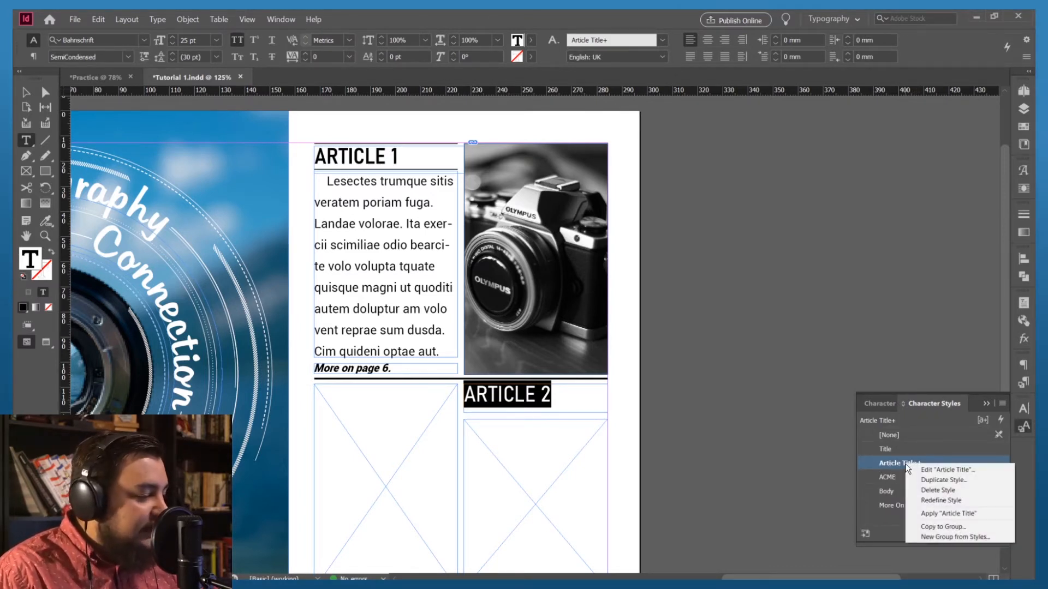
{"action": "left_click", "coordinate": [937, 501]}
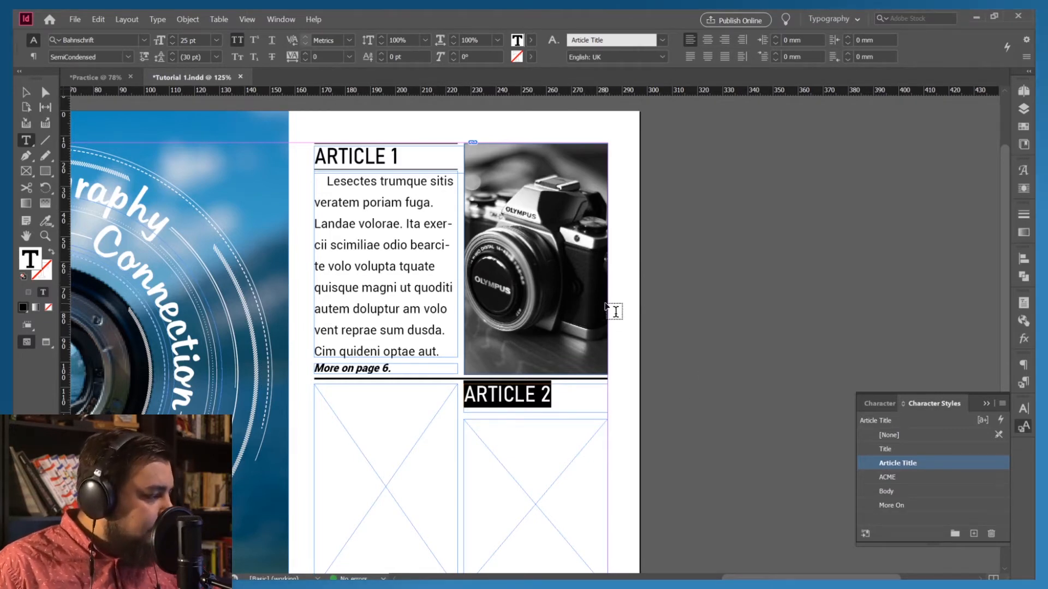
Turn the empty placeholder frame beside the "Article 2" heading, below Article 1's text, into an editable text frame
{"action": "scroll", "coordinate": [612, 311], "scroll_direction": "down", "scroll_amount": 1}
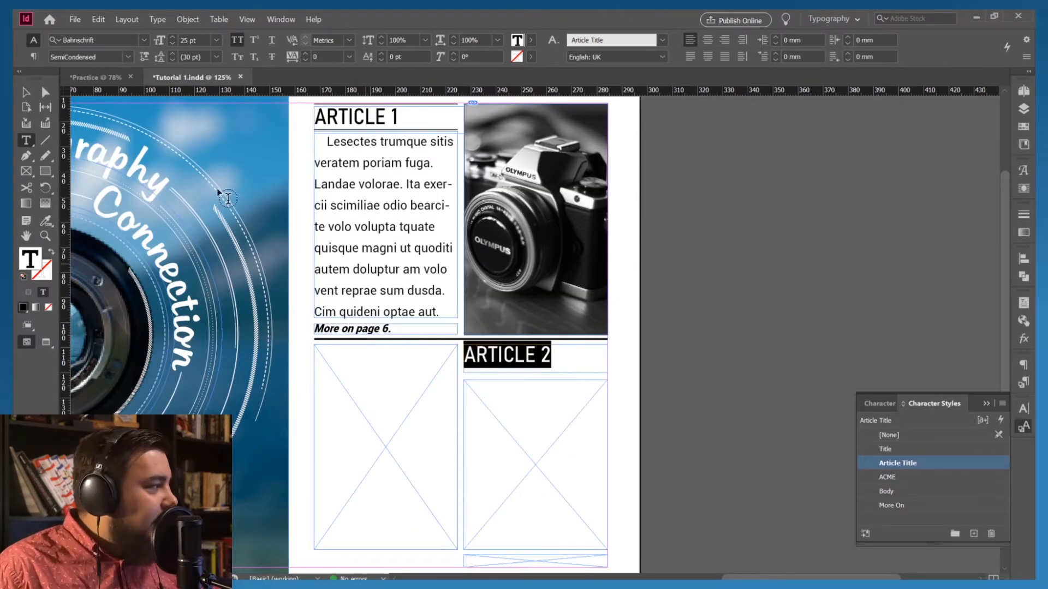
{"action": "left_click", "coordinate": [26, 92]}
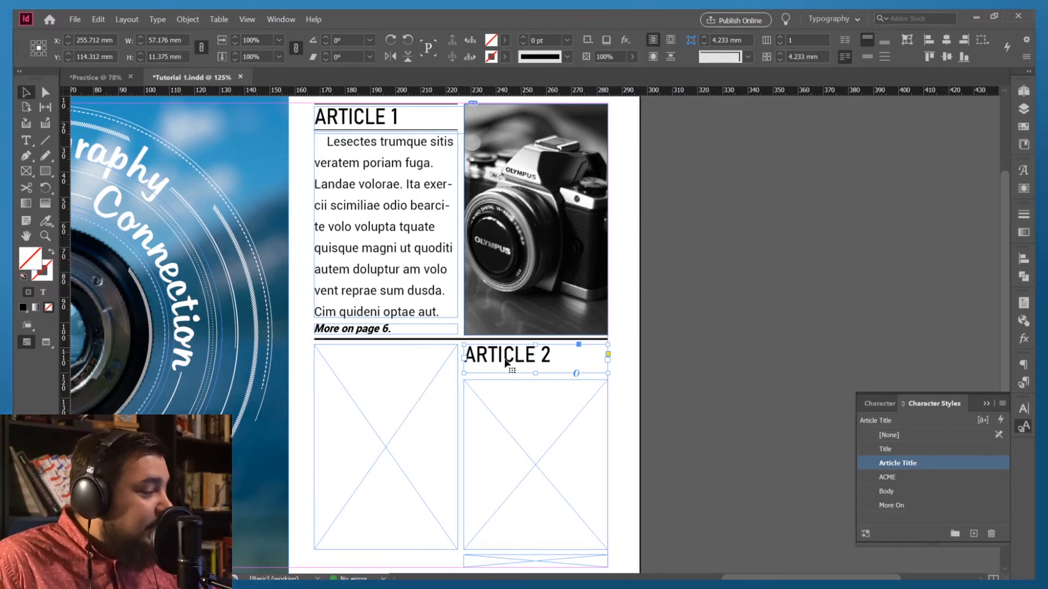
{"action": "left_click", "coordinate": [431, 384]}
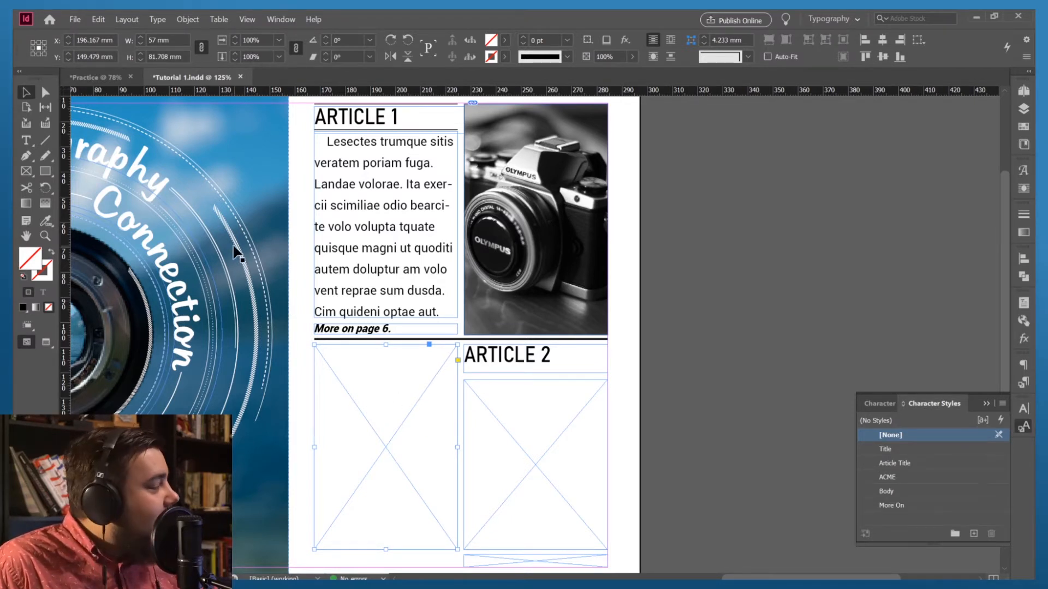
{"action": "left_click", "coordinate": [28, 141]}
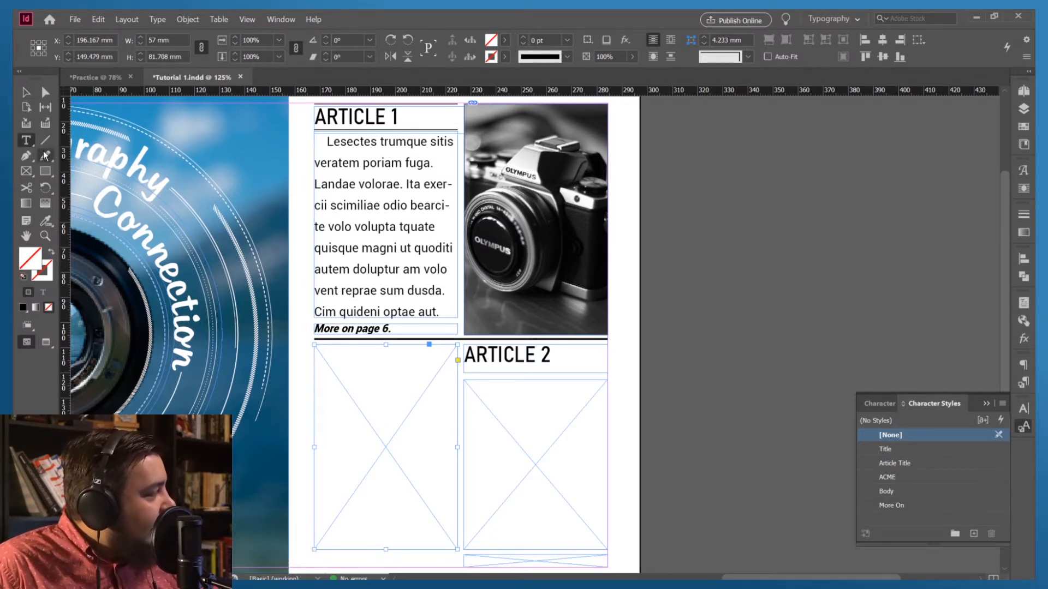
{"action": "left_click", "coordinate": [327, 359]}
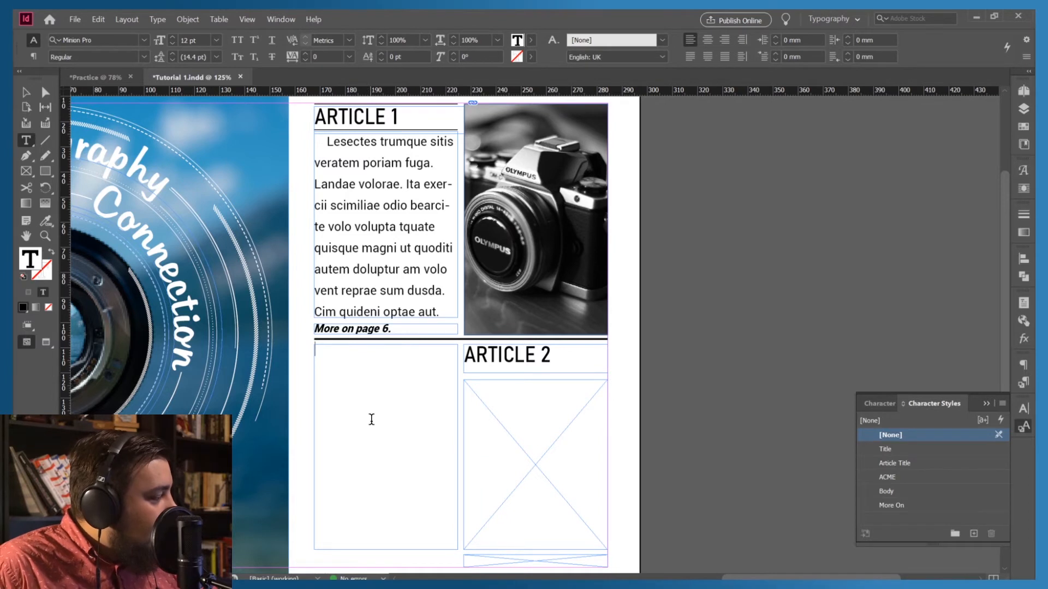
{"action": "type", "text": "ghfghfhg"}
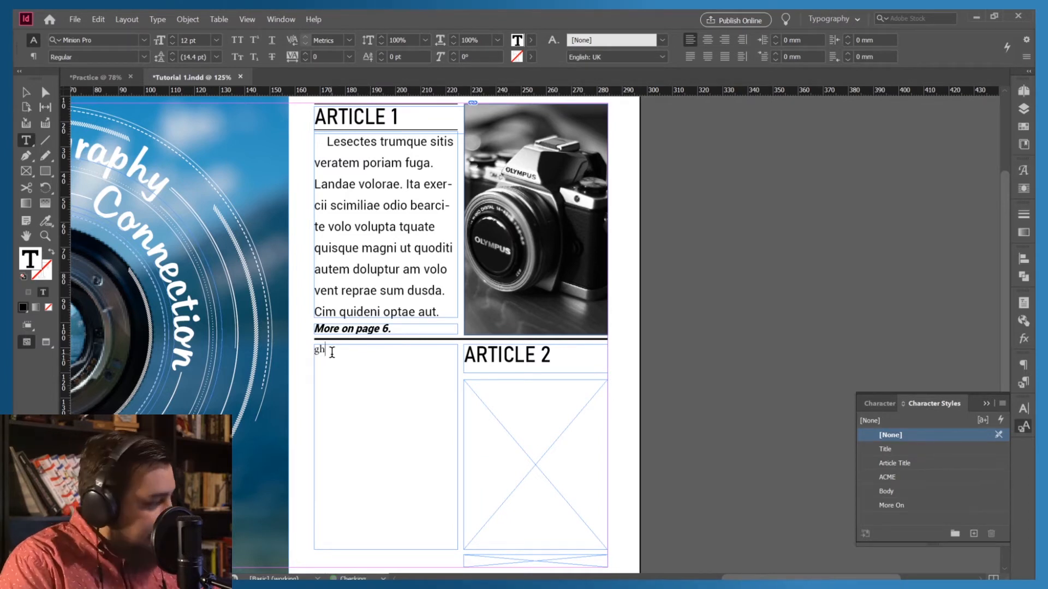
{"action": "key", "text": "BackSpace"}
{"action": "key", "text": "BackSpace"}
{"action": "key", "text": "BackSpace"}
{"action": "key", "text": "BackSpace"}
{"action": "key", "text": "BackSpace"}
{"action": "key", "text": "BackSpace"}
{"action": "key", "text": "BackSpace"}
{"action": "key", "text": "BackSpace"}
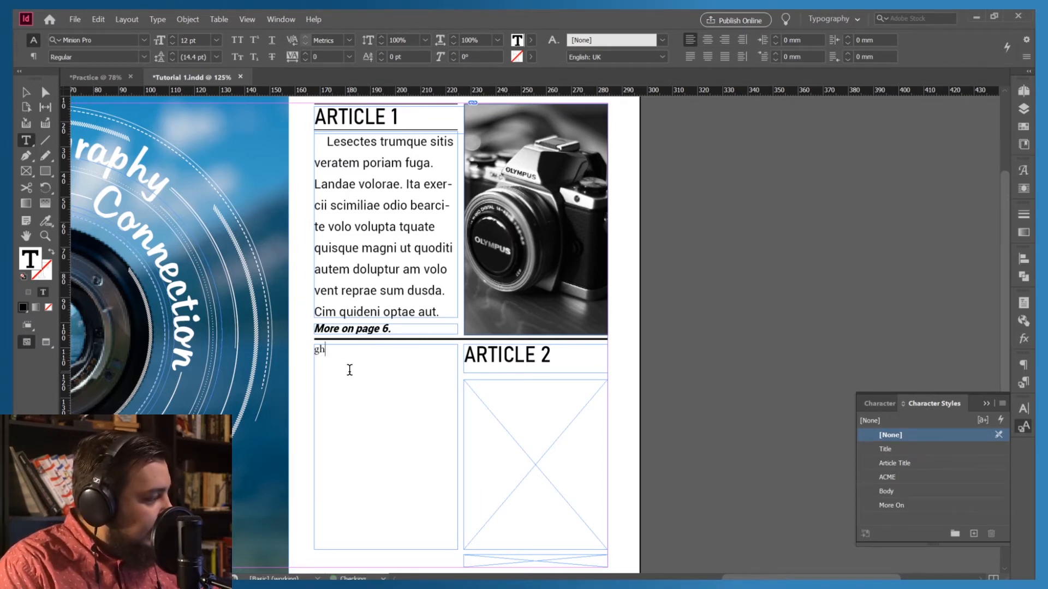
Fill the frame below Article 1 with placeholder text and apply the Body Text paragraph style to all of it
{"action": "right_click", "coordinate": [355, 372]}
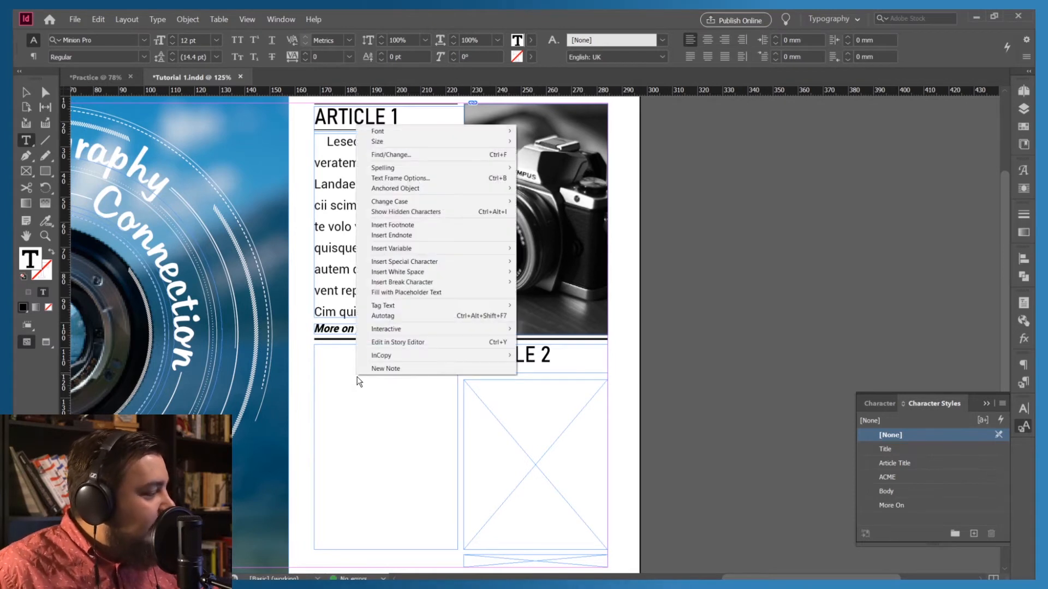
{"action": "left_click", "coordinate": [380, 293]}
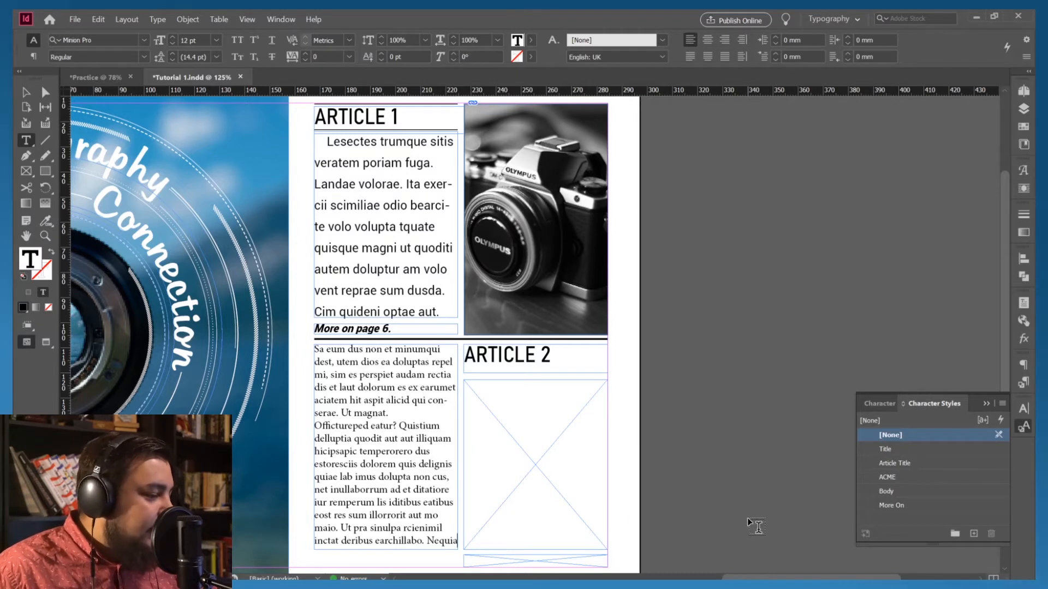
{"action": "left_click", "coordinate": [403, 440]}
{"action": "key", "text": "ctrl+a"}
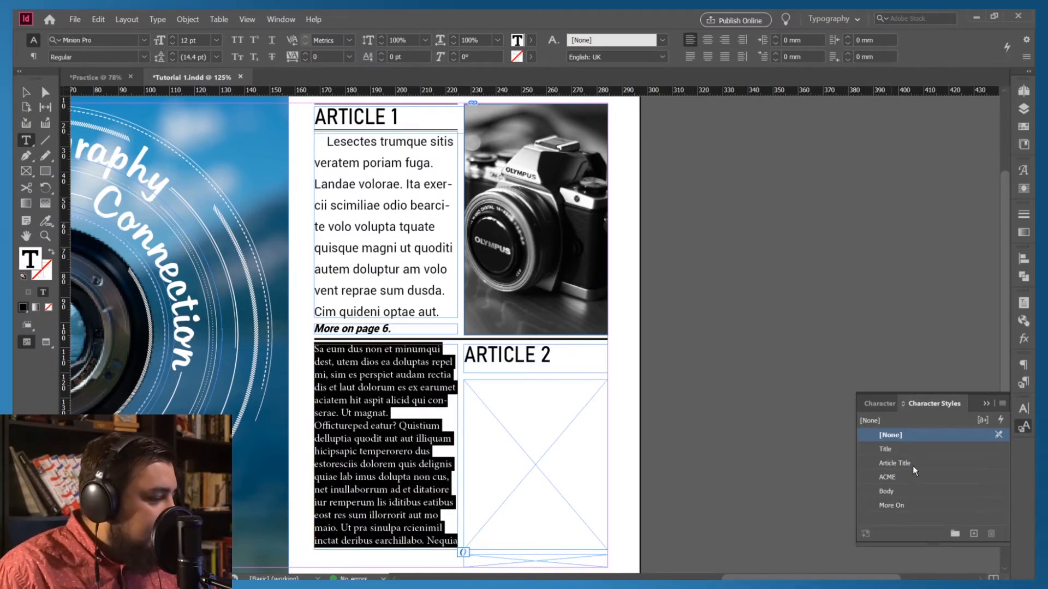
{"action": "left_click", "coordinate": [1025, 383]}
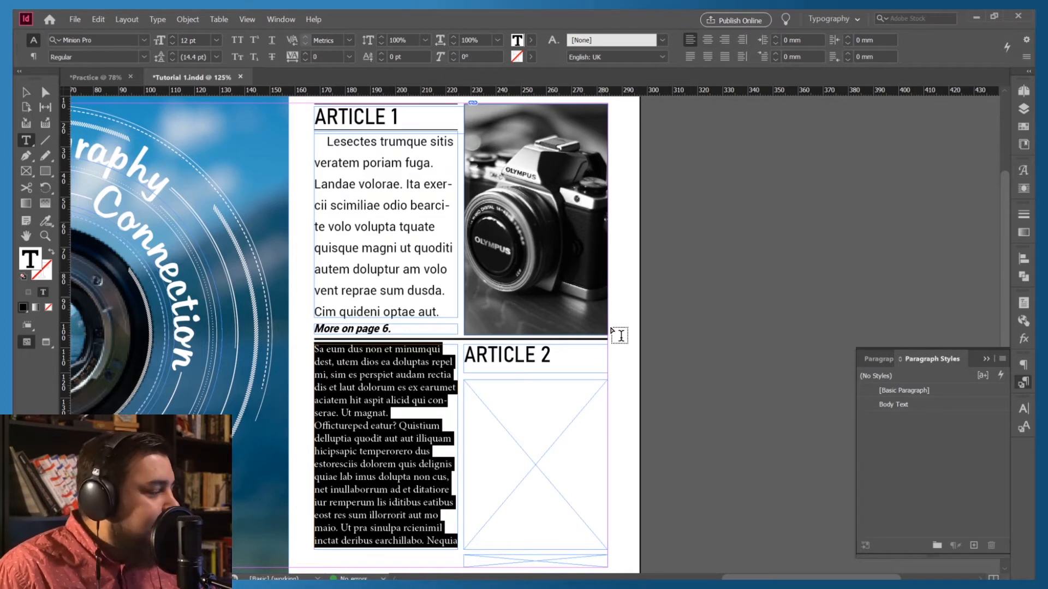
{"action": "left_click", "coordinate": [895, 404]}
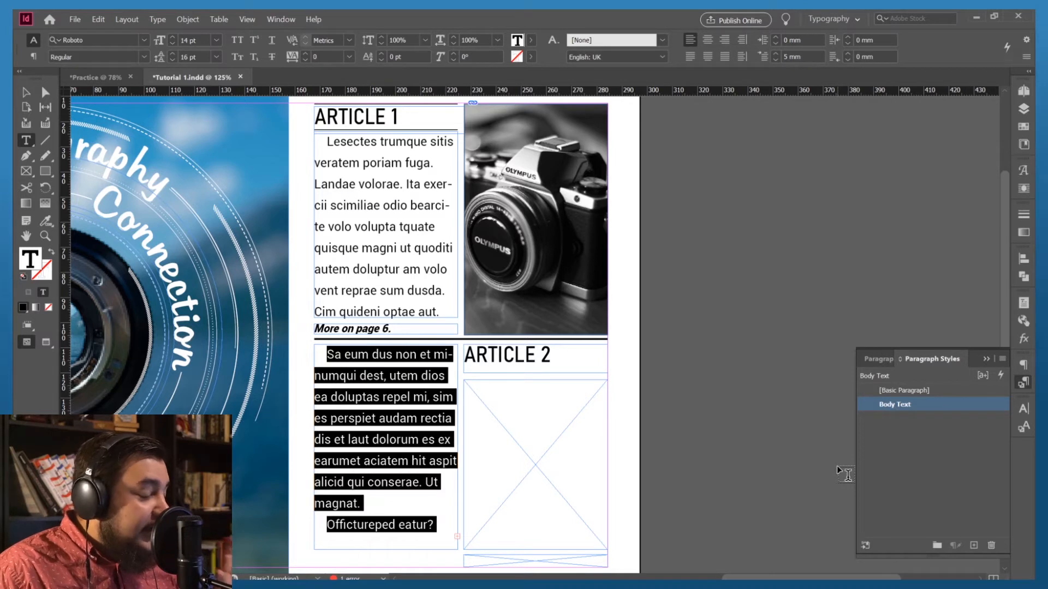
Compare the character and paragraph settings that the Body Text style gives the new body copy, then deselect the text
{"action": "left_click", "coordinate": [1023, 427]}
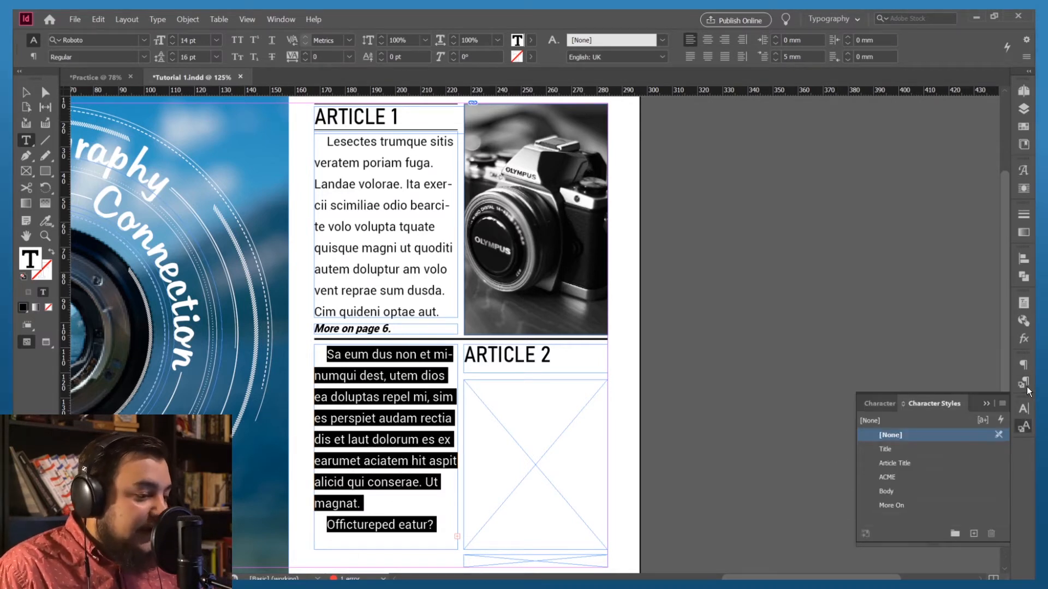
{"action": "left_click", "coordinate": [1024, 365]}
{"action": "left_click", "coordinate": [1023, 410]}
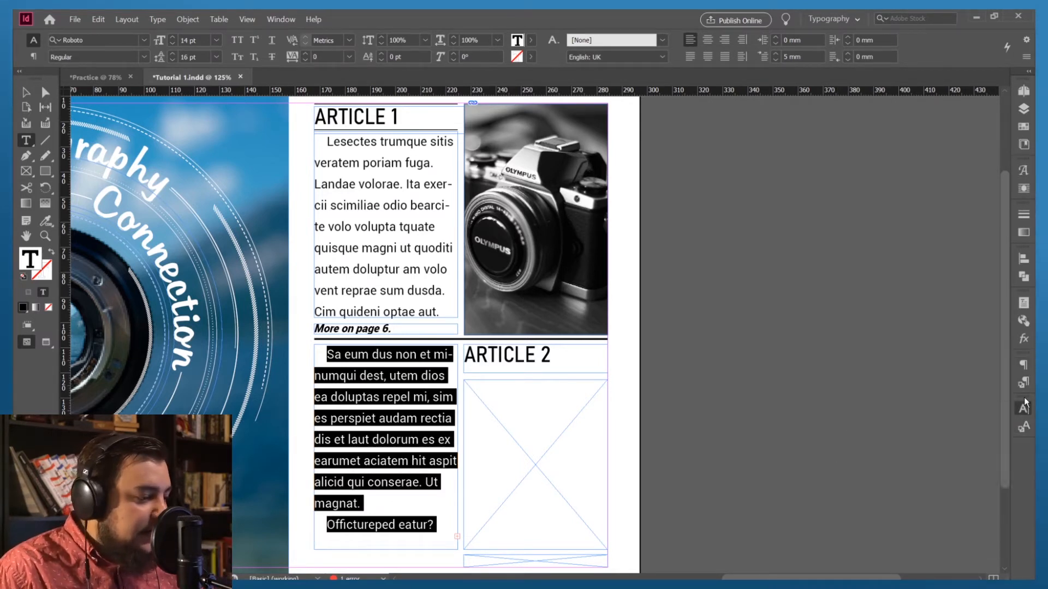
{"action": "left_click", "coordinate": [1024, 367]}
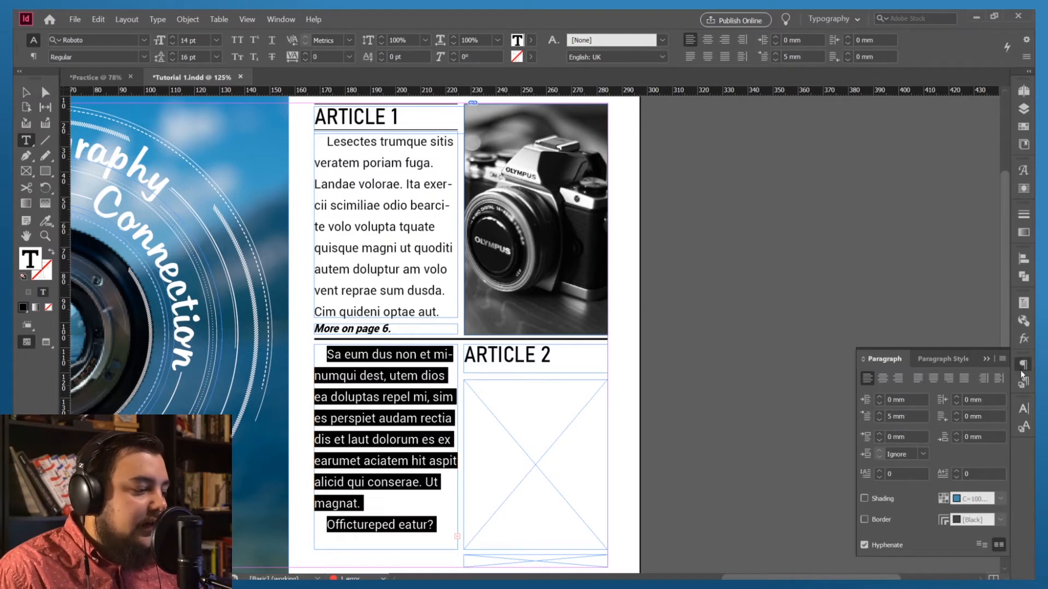
{"action": "left_click", "coordinate": [1024, 409]}
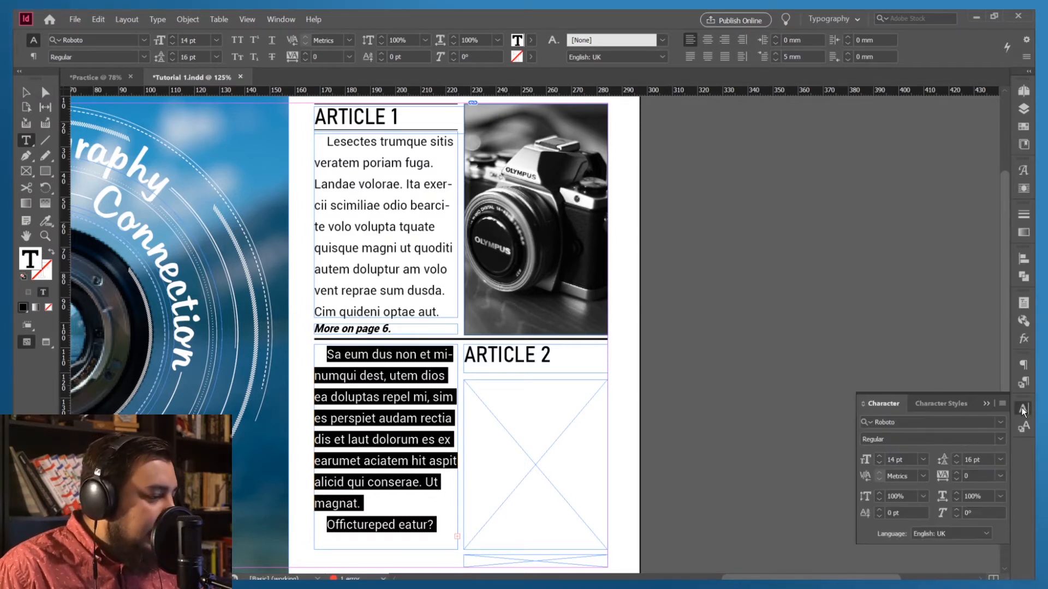
{"action": "left_click", "coordinate": [1024, 364]}
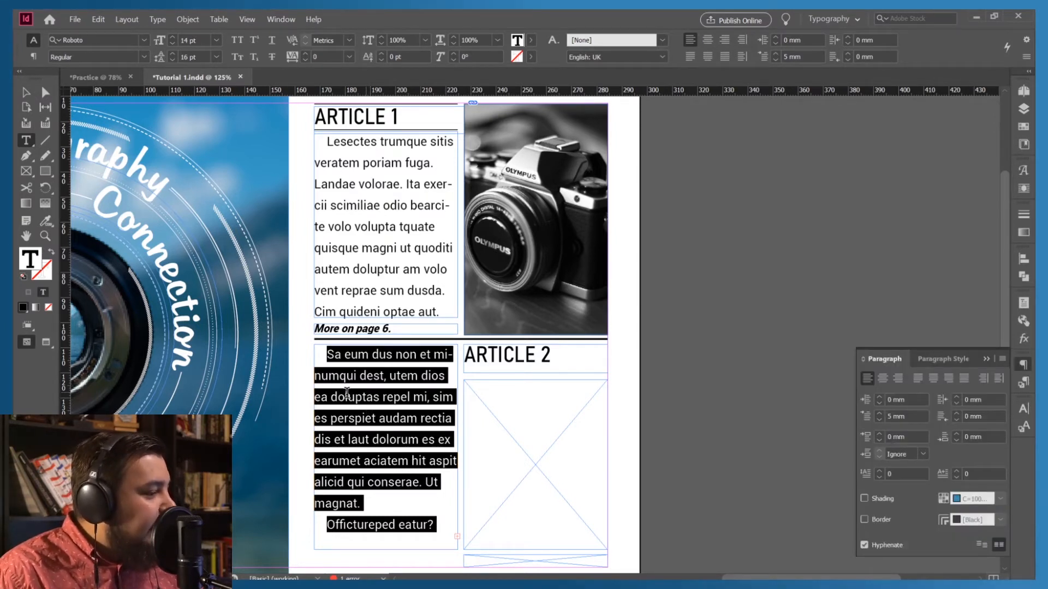
{"action": "left_click", "coordinate": [1017, 409]}
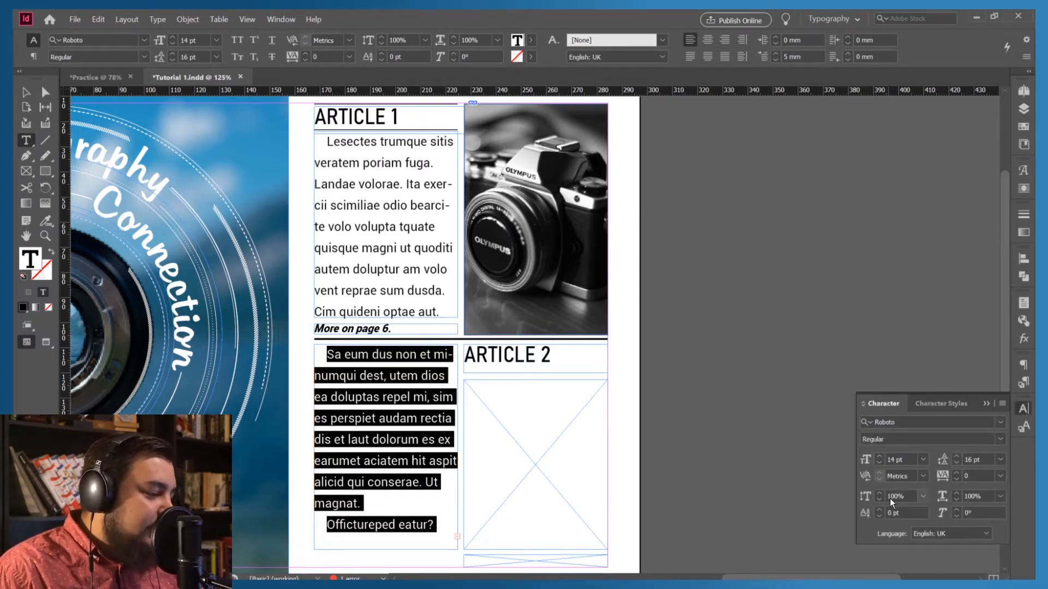
{"action": "left_click", "coordinate": [628, 325]}
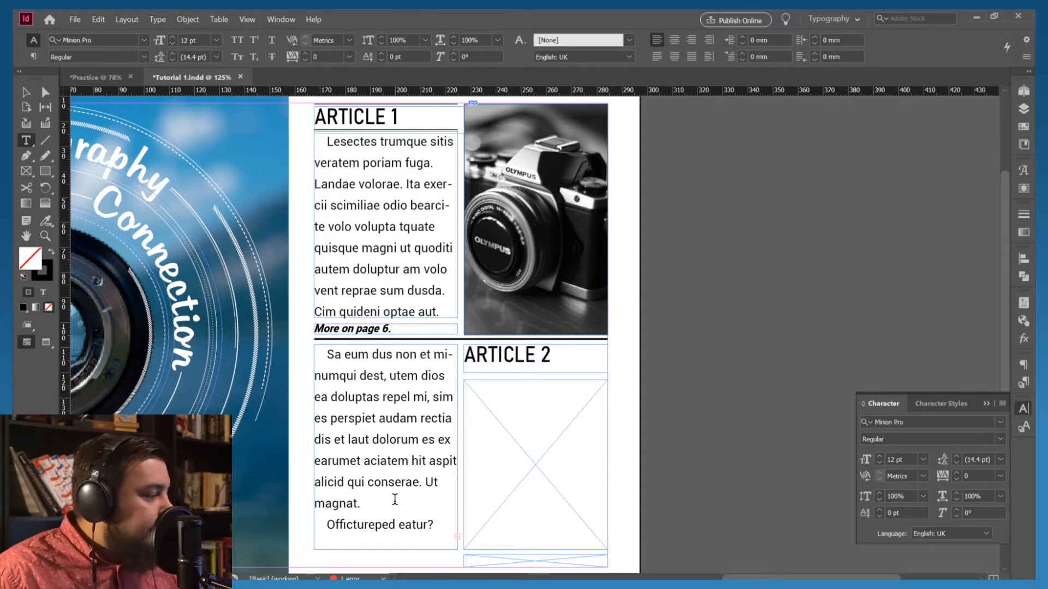
Extend the body text frame below Article 1 to about 83.7 mm high and thread its overset text into the empty frame under "Article 2"
{"action": "scroll", "coordinate": [436, 496], "scroll_direction": "down", "scroll_amount": 2}
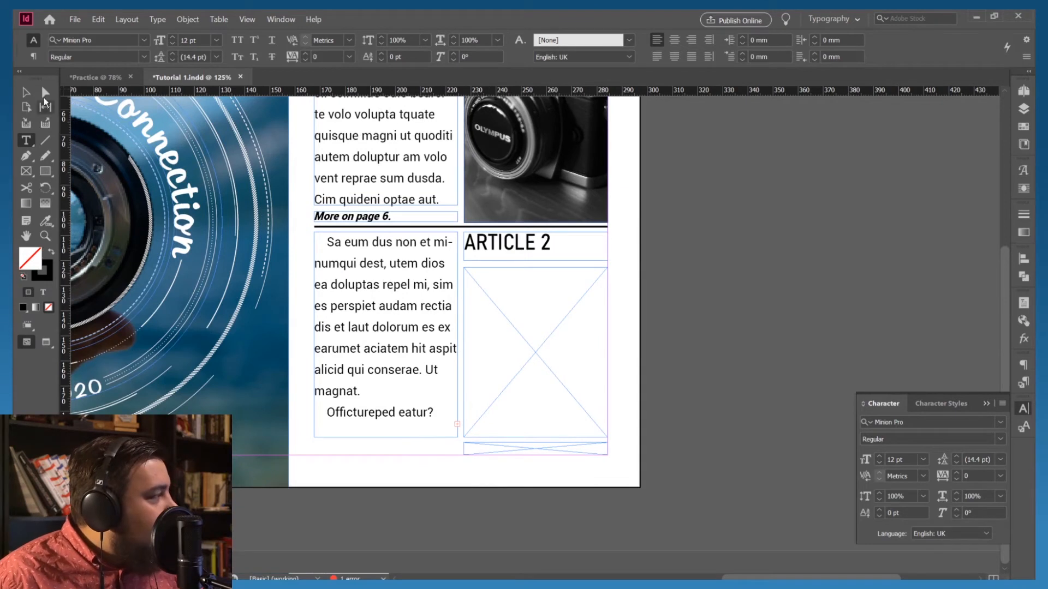
{"action": "key", "text": "Escape"}
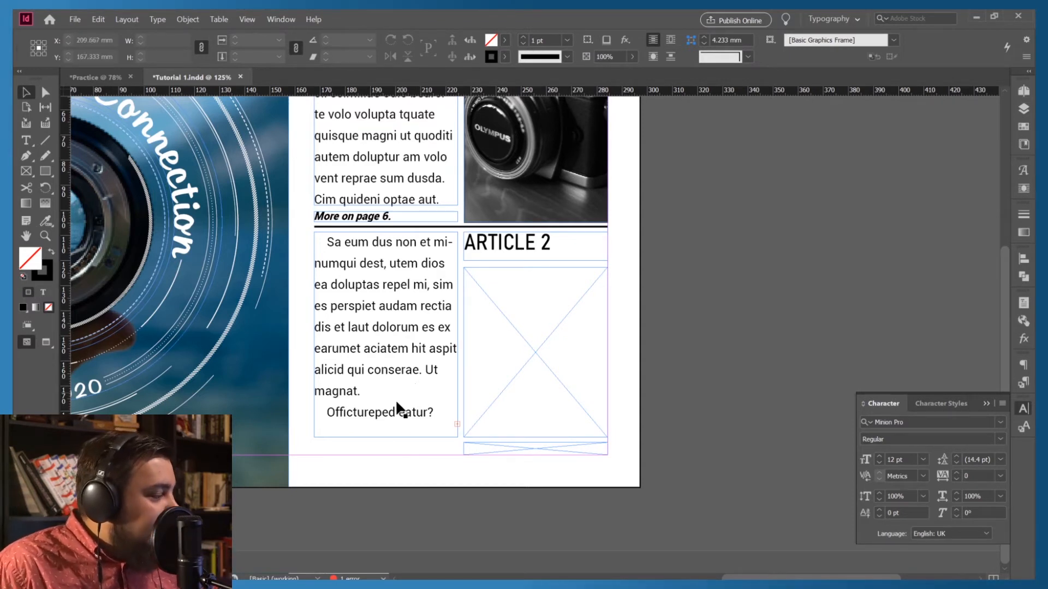
{"action": "left_click", "coordinate": [387, 431]}
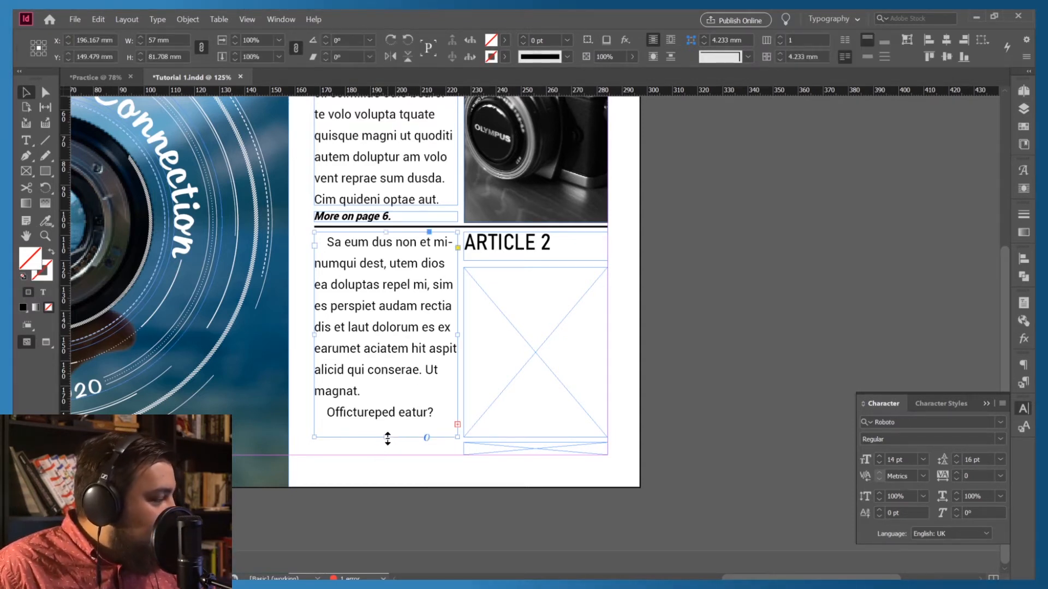
{"action": "left_click_drag", "start_coordinate": [387, 437], "coordinate": [387, 442]}
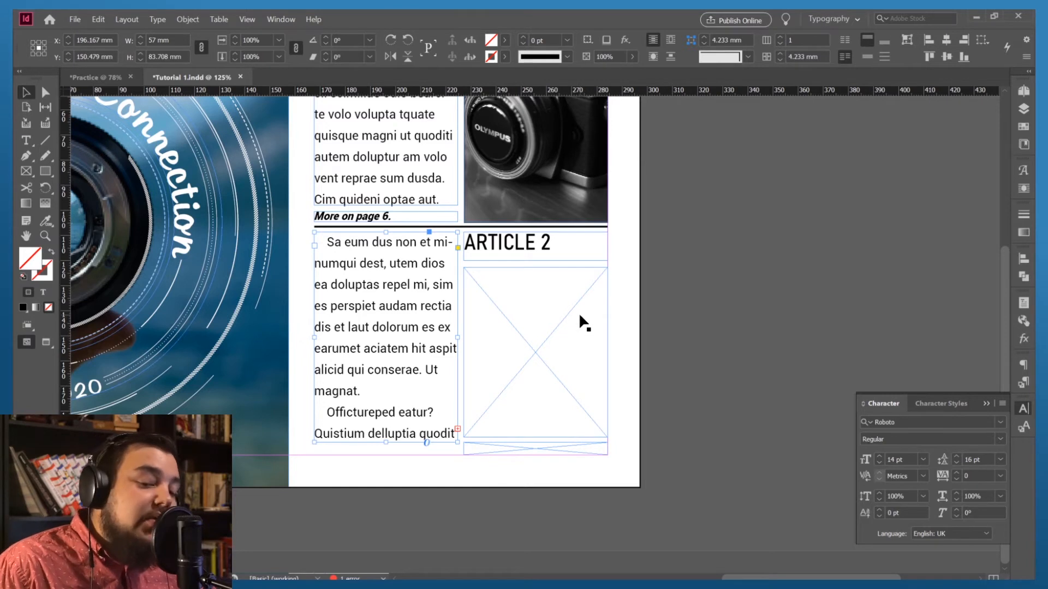
{"action": "left_click", "coordinate": [457, 428]}
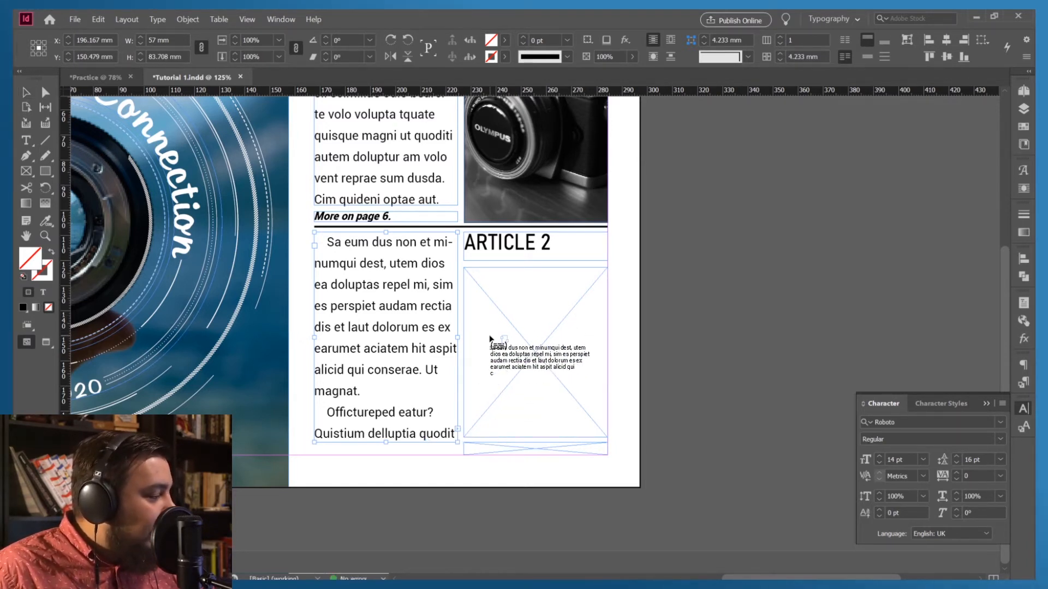
{"action": "left_click", "coordinate": [494, 310]}
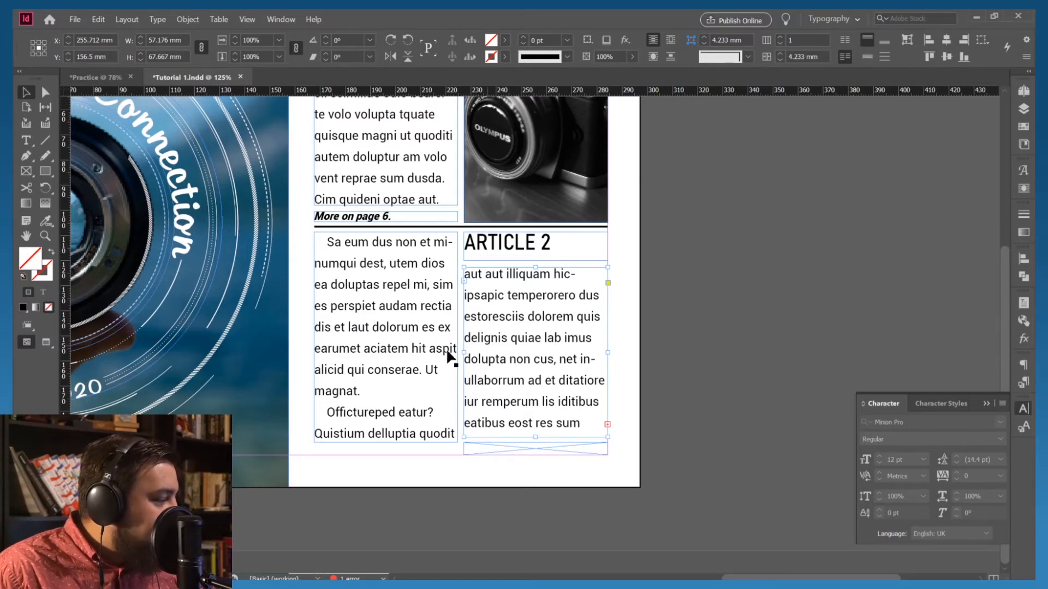
Compare the paragraph settings of the text in the two threaded body columns
{"action": "left_click", "coordinate": [414, 344]}
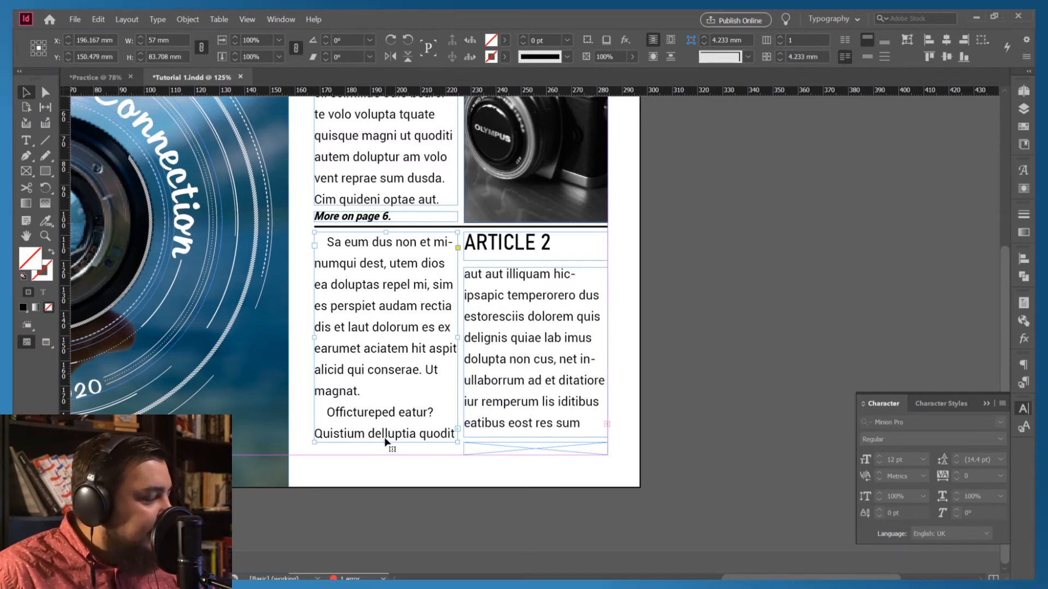
{"action": "left_click", "coordinate": [1023, 365]}
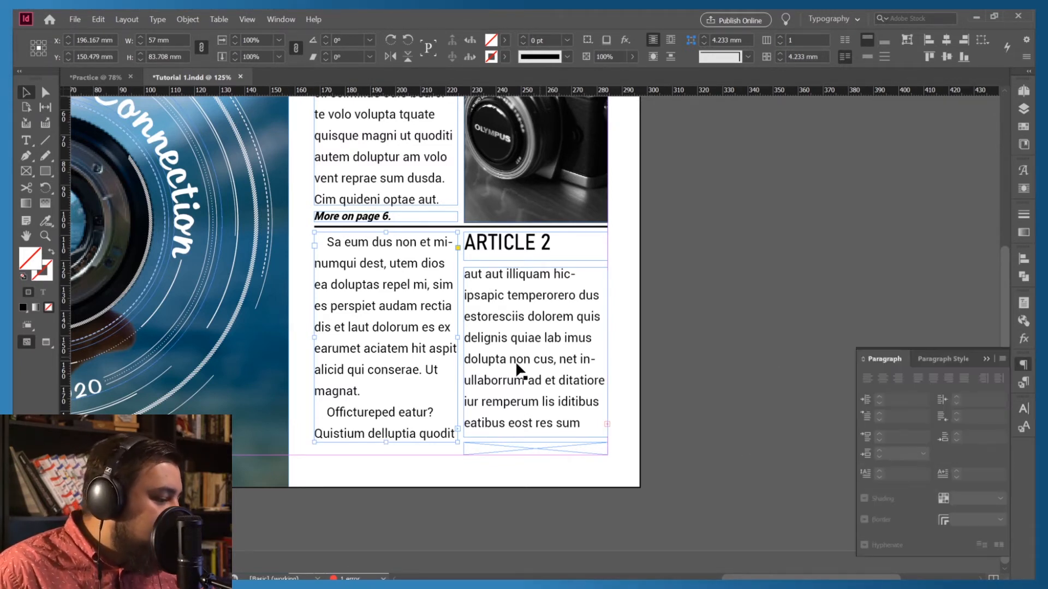
{"action": "left_click", "coordinate": [498, 364]}
{"action": "triple_click", "coordinate": [499, 360]}
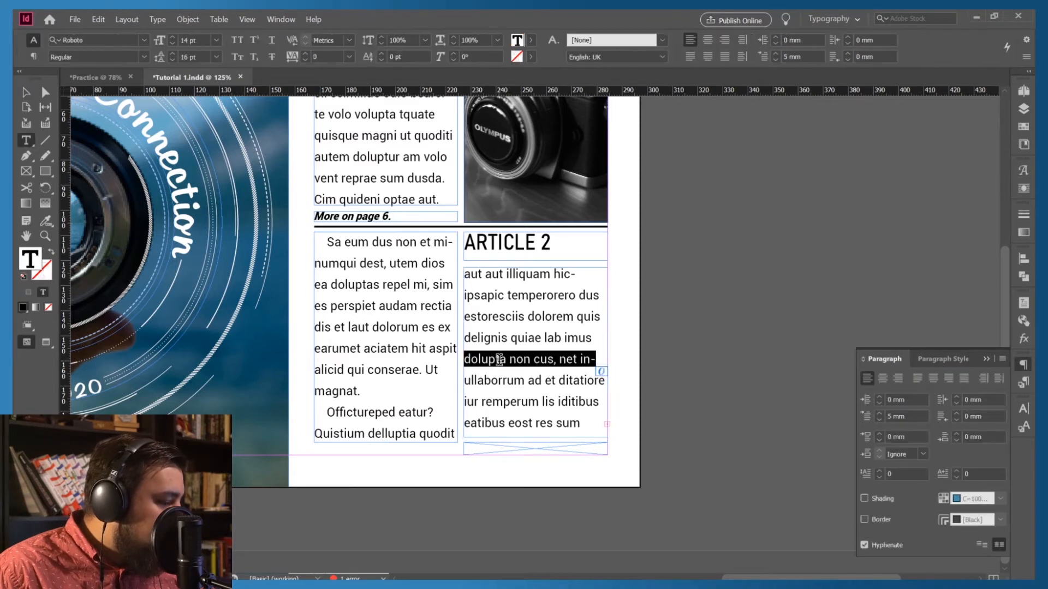
{"action": "left_click", "coordinate": [370, 349]}
{"action": "double_click", "coordinate": [370, 350]}
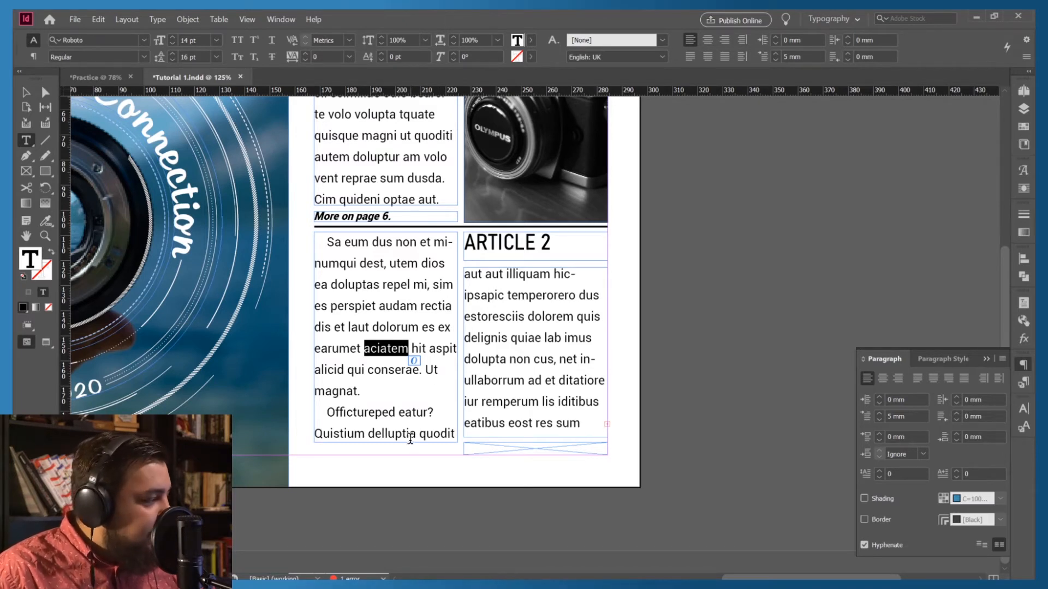
{"action": "left_click", "coordinate": [387, 432]}
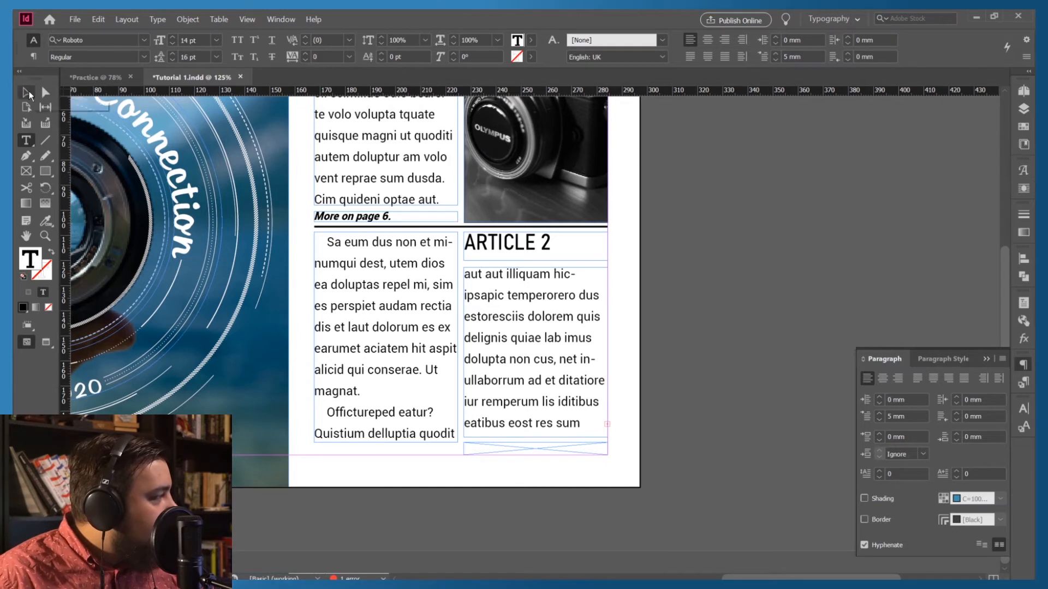
Move the body text frame under the "Article 2" heading down to Y 157.25 mm so its lines align with the neighbouring column
{"action": "left_click", "coordinate": [25, 92]}
{"action": "left_click", "coordinate": [511, 326]}
{"action": "left_click_drag", "start_coordinate": [511, 325], "coordinate": [513, 330]}
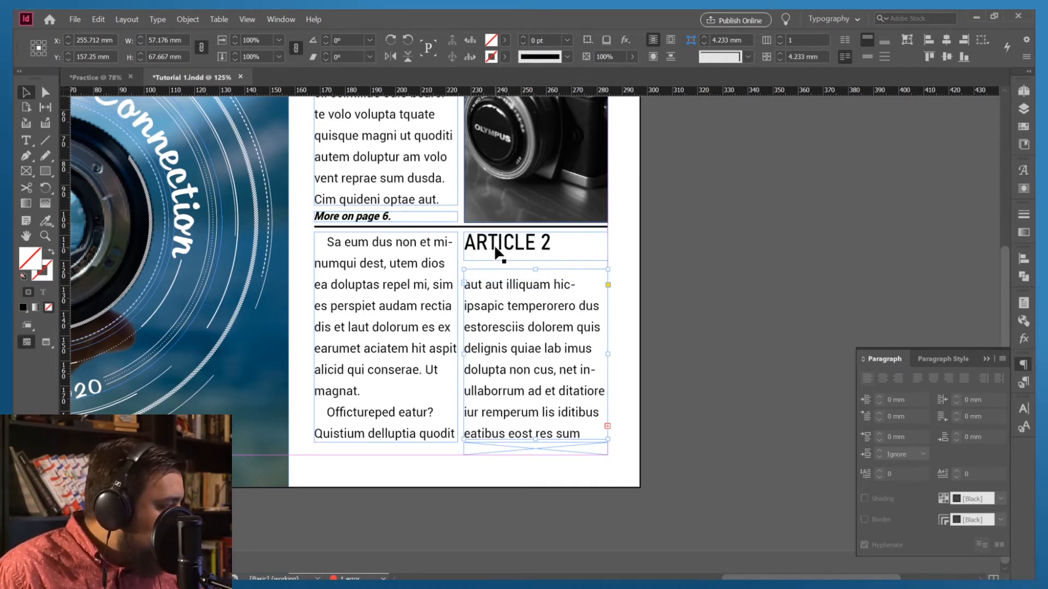
{"action": "left_click", "coordinate": [621, 291]}
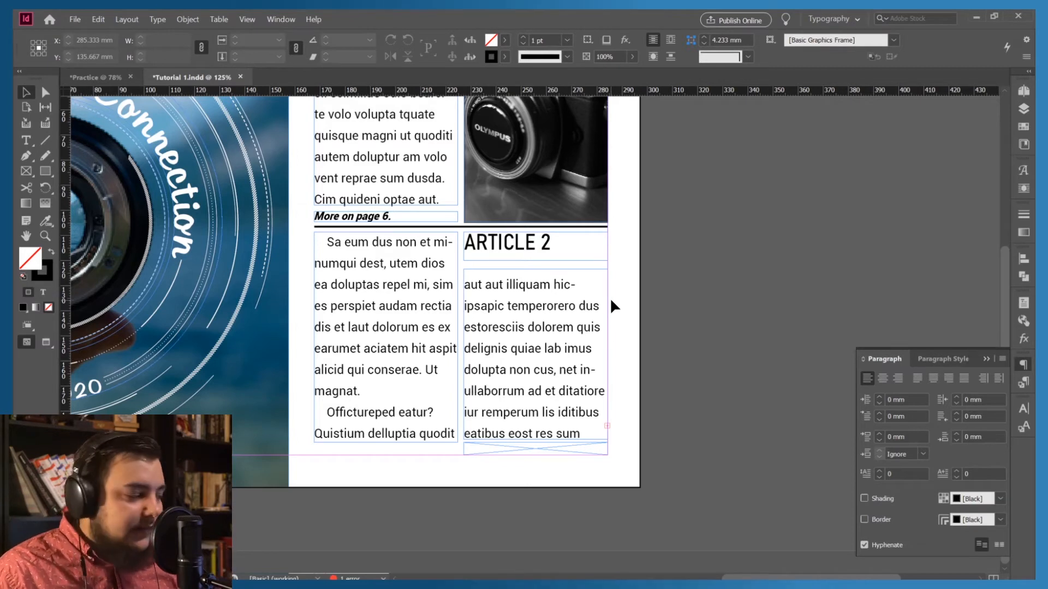
Examine the alignment of the two body columns, both with frame edges shown and in Preview mode
{"action": "left_click", "coordinate": [407, 437]}
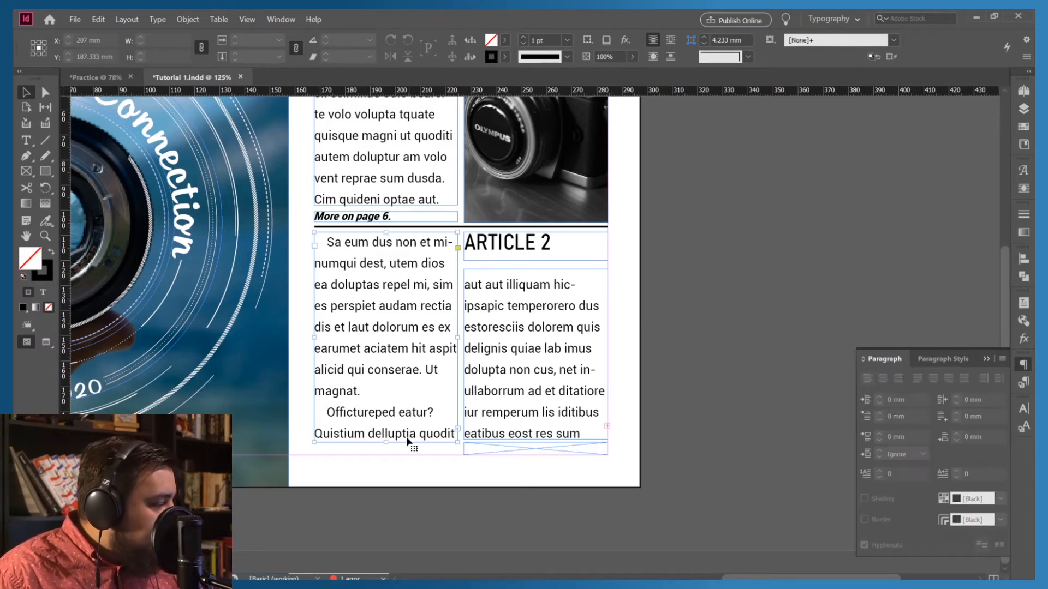
{"action": "left_click", "coordinate": [623, 362]}
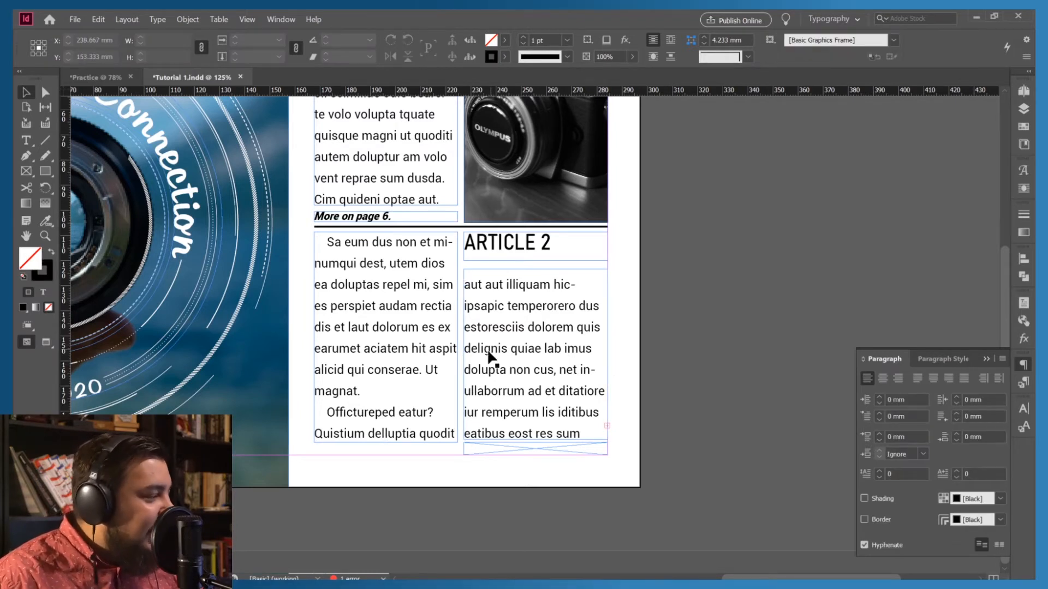
{"action": "left_click", "coordinate": [545, 398]}
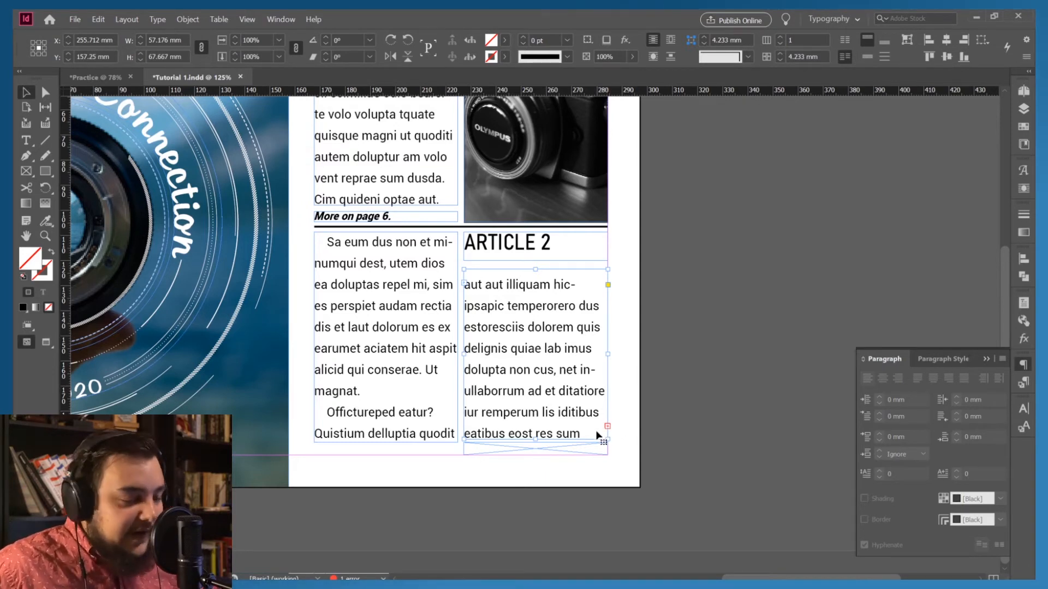
{"action": "left_click", "coordinate": [626, 407]}
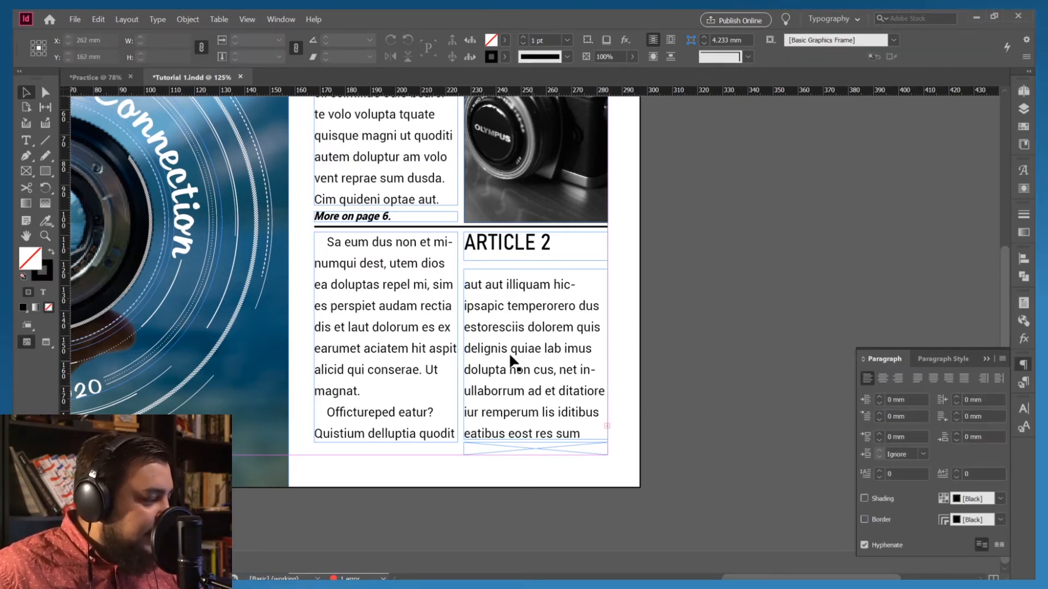
{"action": "key", "text": "w"}
{"action": "scroll", "coordinate": [469, 386], "scroll_direction": "up", "scroll_amount": 5}
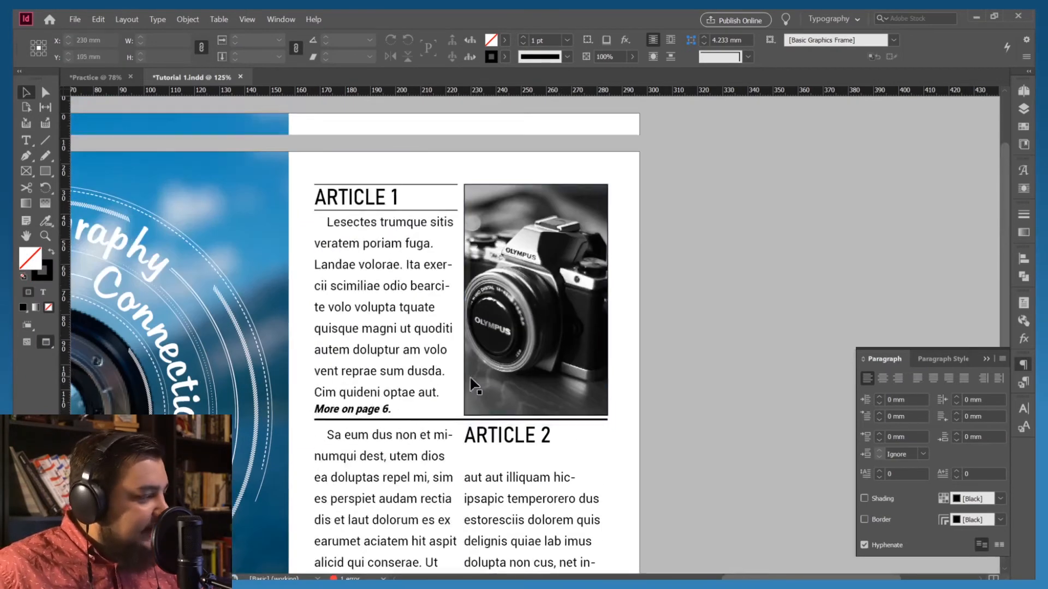
{"action": "scroll", "coordinate": [480, 393], "scroll_direction": "down", "scroll_amount": 5}
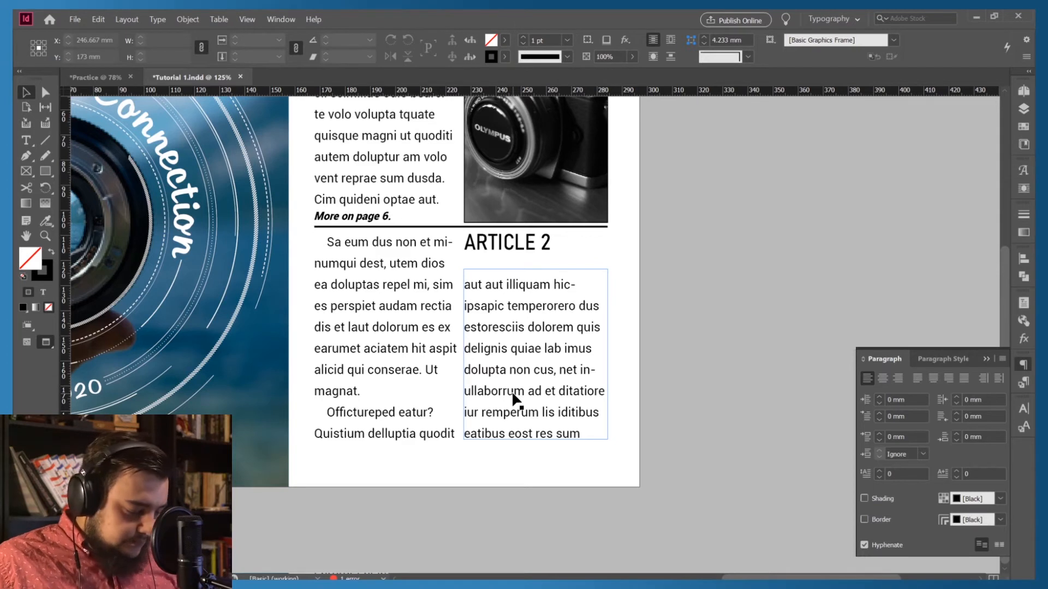
{"action": "key", "text": "w"}
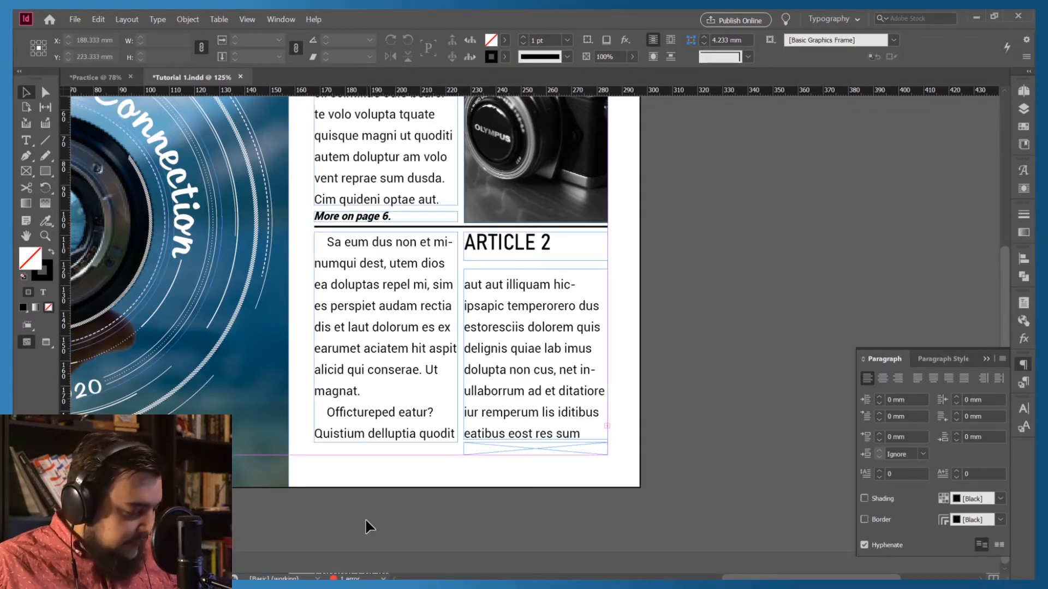
{"action": "key", "text": "w"}
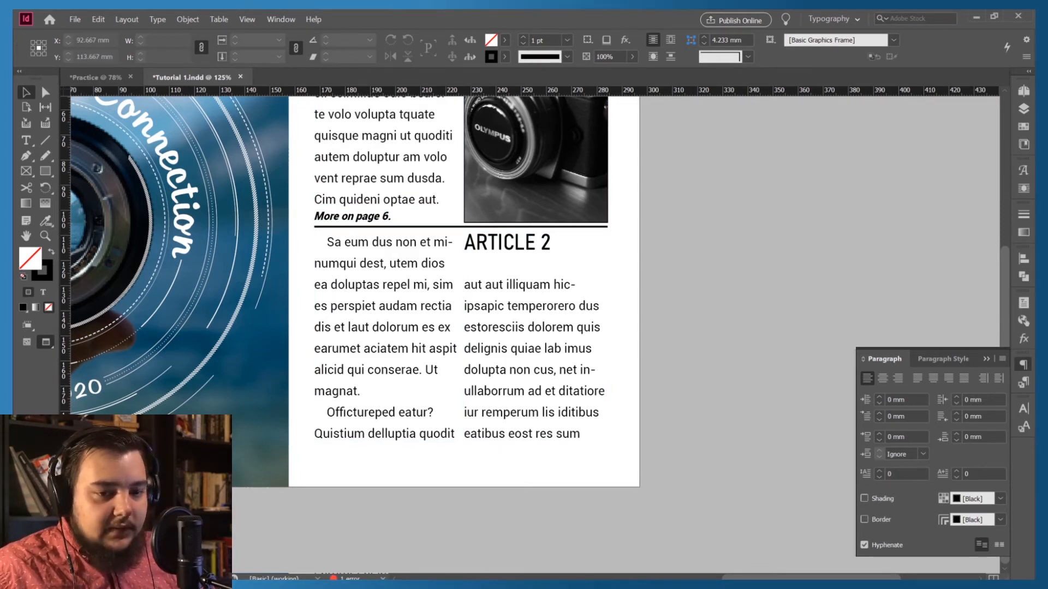
Locate the text frame responsible for the overset text error through Preflight, selecting it in the document
{"action": "left_click_drag", "start_coordinate": [117, 429], "coordinate": [645, 170]}
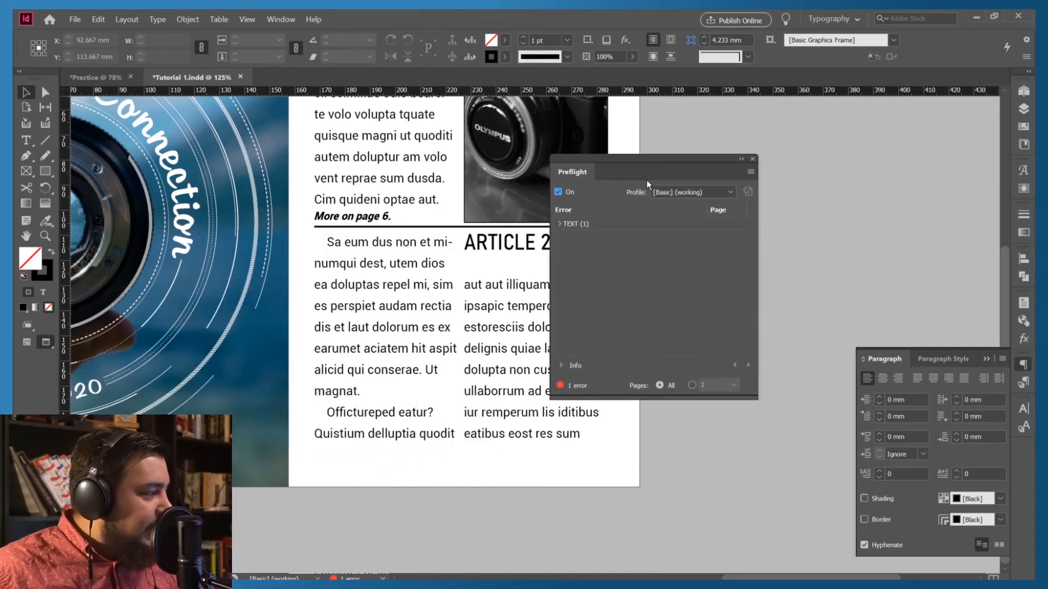
{"action": "left_click", "coordinate": [560, 224]}
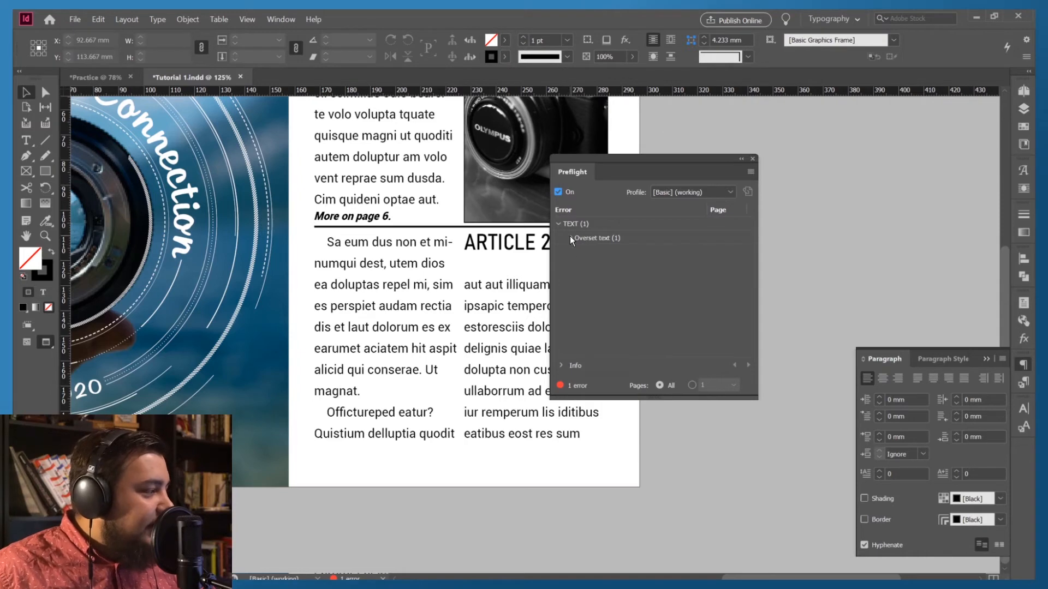
{"action": "double_click", "coordinate": [590, 252]}
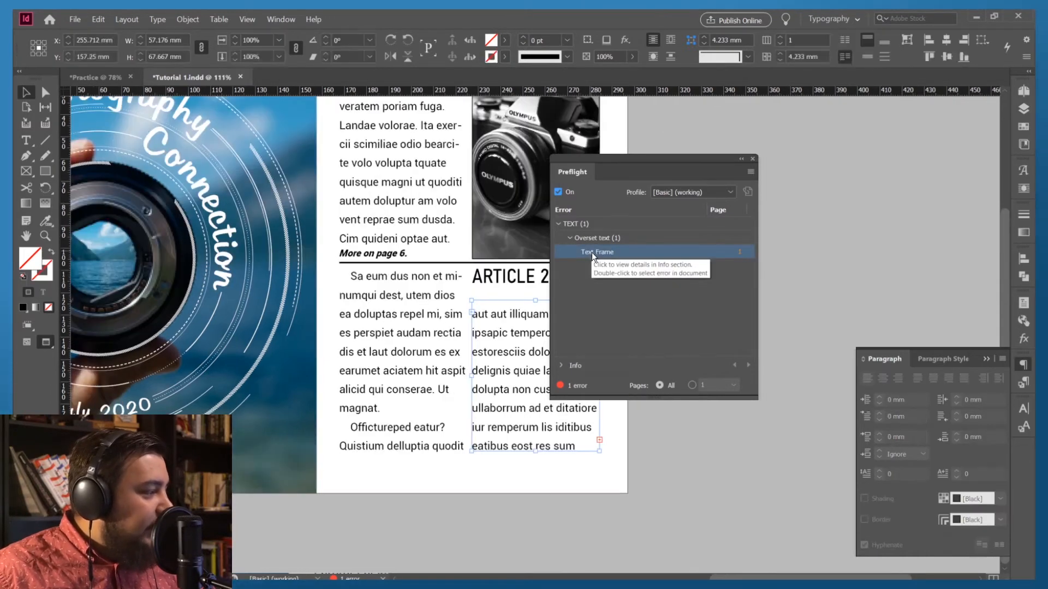
{"action": "left_click", "coordinate": [751, 159]}
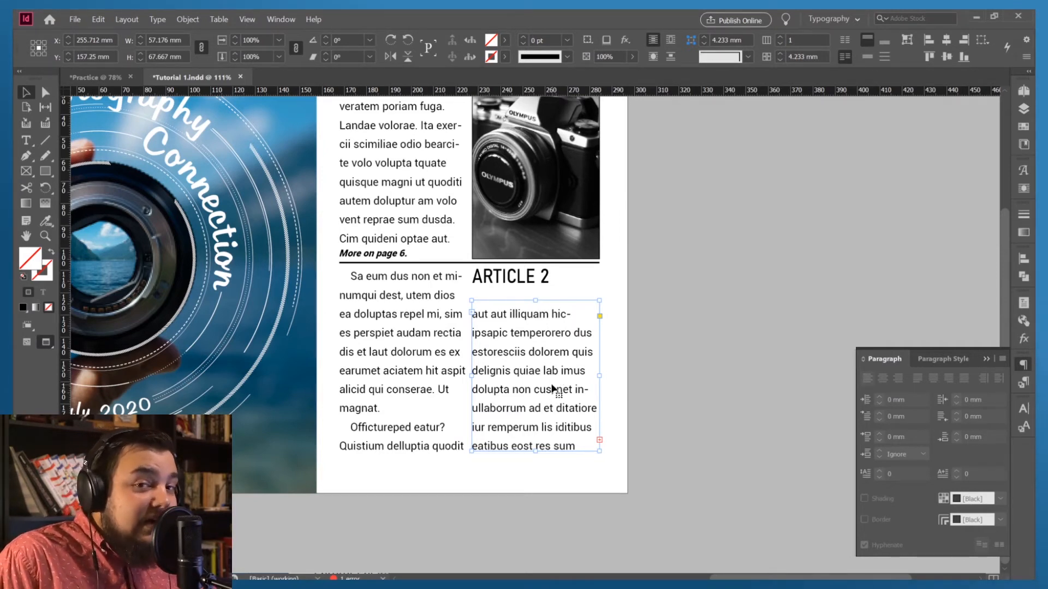
Open the overset frame's story in the Story Editor and enlarge the editor window for reading the whole text
{"action": "right_click", "coordinate": [554, 375]}
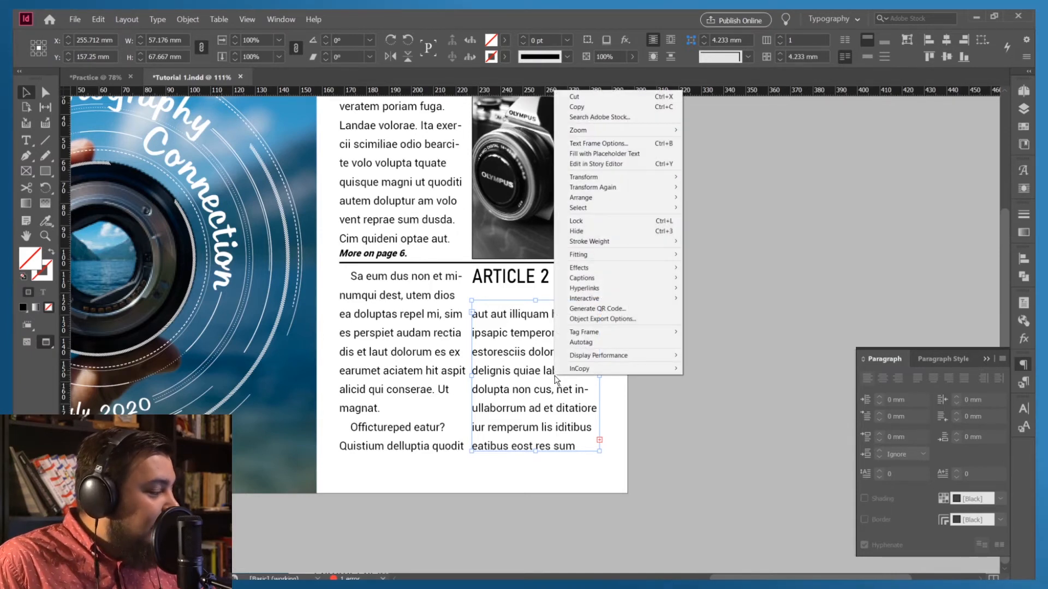
{"action": "mouse_move", "coordinate": [598, 301]}
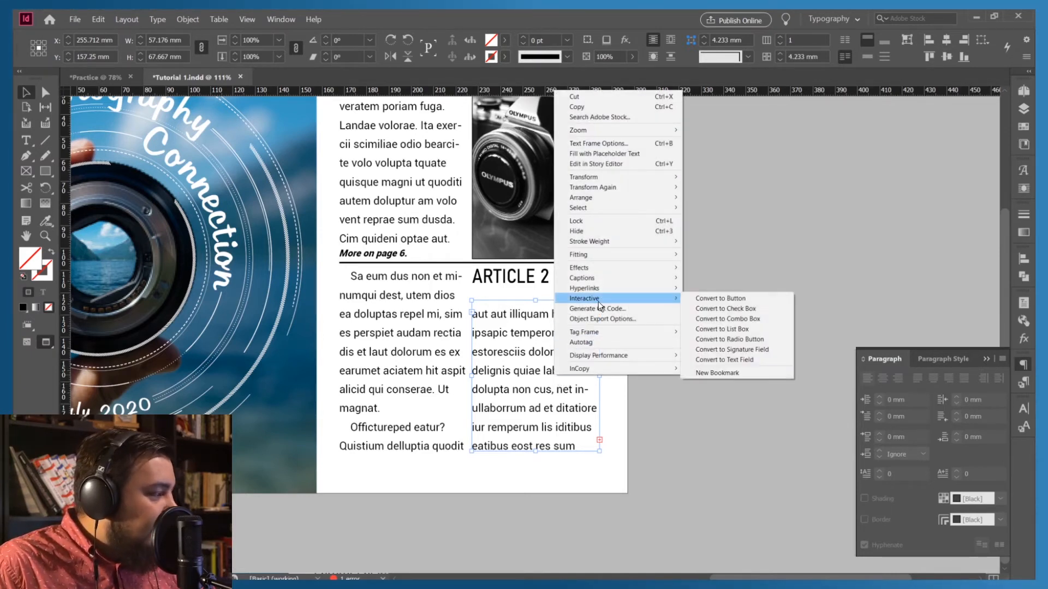
{"action": "left_click", "coordinate": [595, 164]}
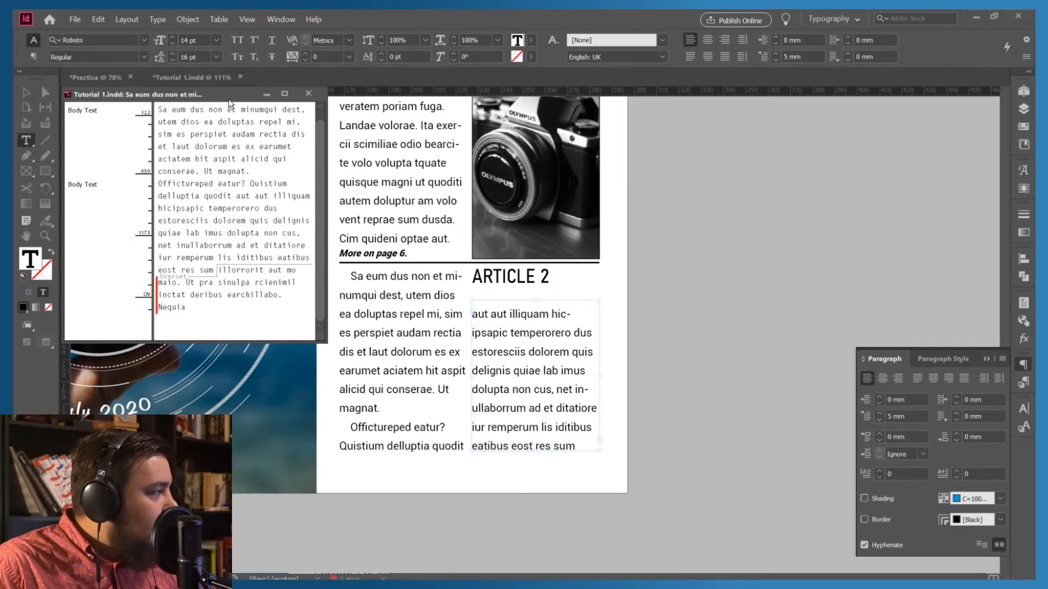
{"action": "left_click_drag", "start_coordinate": [229, 101], "coordinate": [417, 107]}
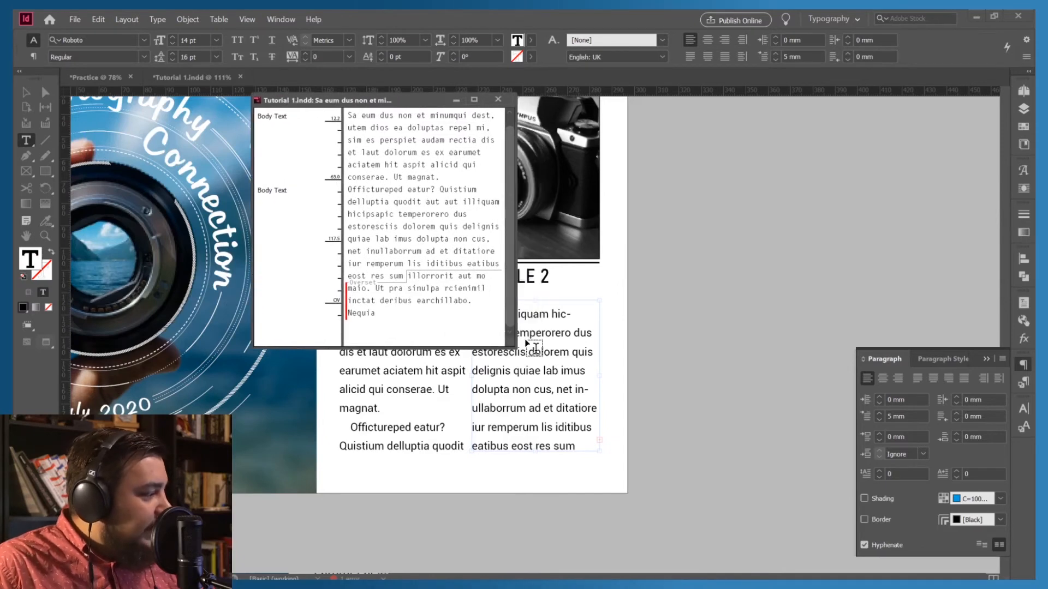
{"action": "left_click_drag", "start_coordinate": [516, 346], "coordinate": [771, 391]}
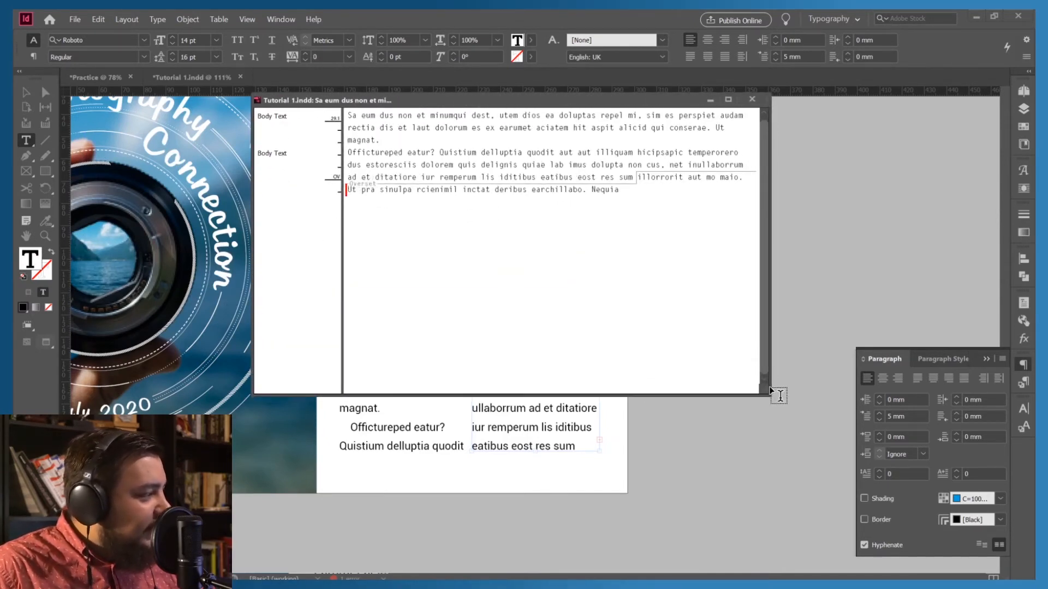
Delete the overset text after "eatibus eost res sum", end the sentence with a period, and close the Story Editor
{"action": "left_click", "coordinate": [407, 129]}
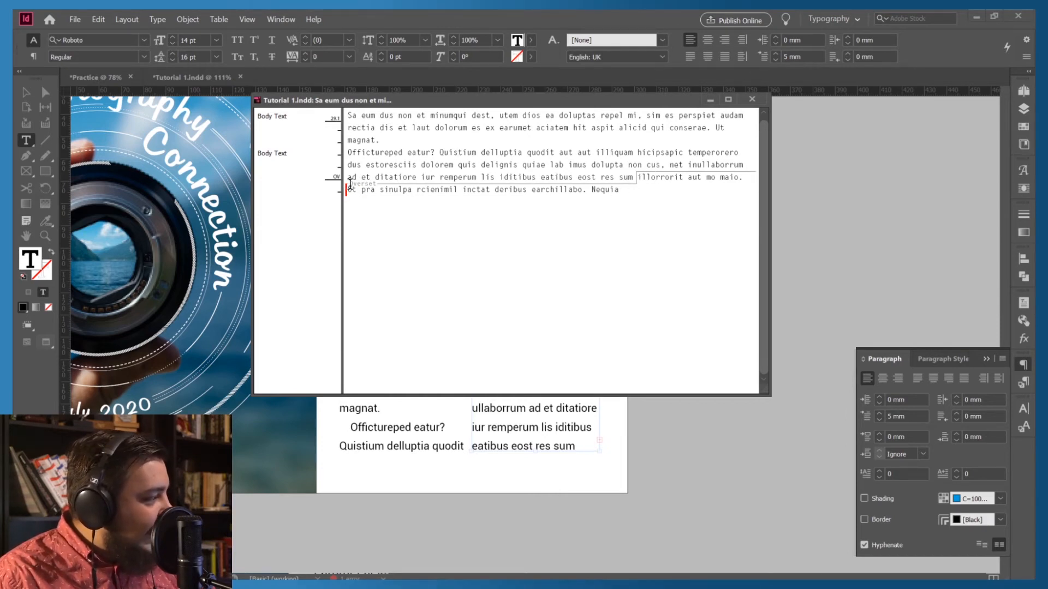
{"action": "left_click_drag", "start_coordinate": [621, 190], "coordinate": [640, 178]}
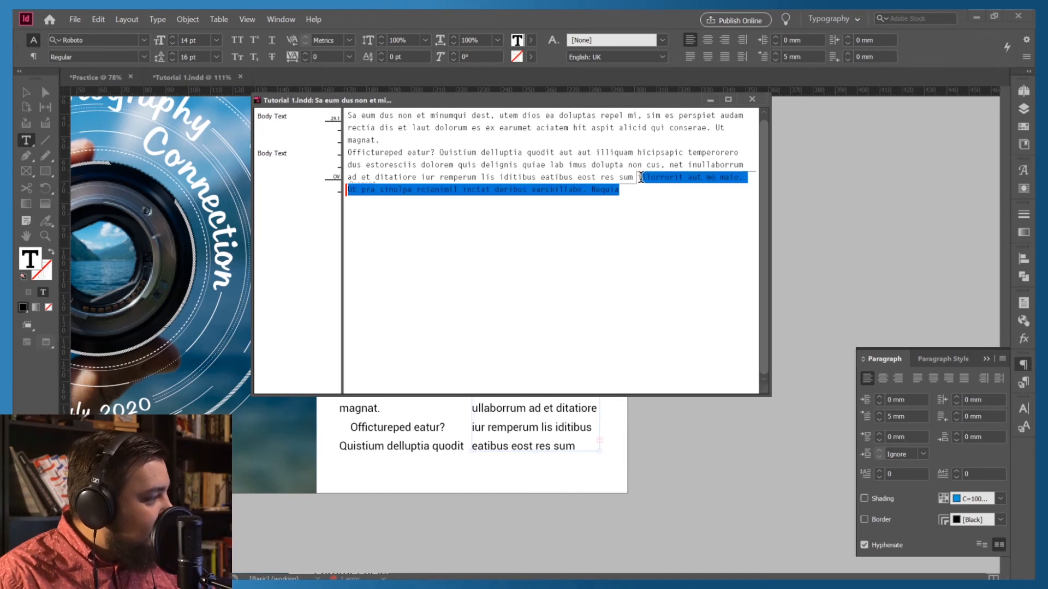
{"action": "key", "text": "BackSpace"}
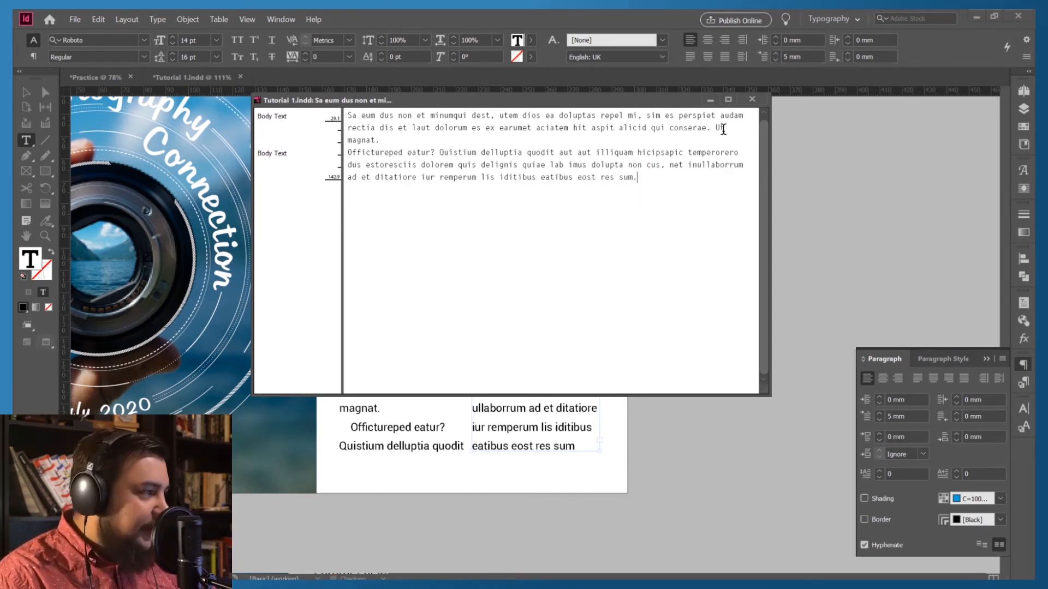
{"action": "left_click", "coordinate": [756, 99]}
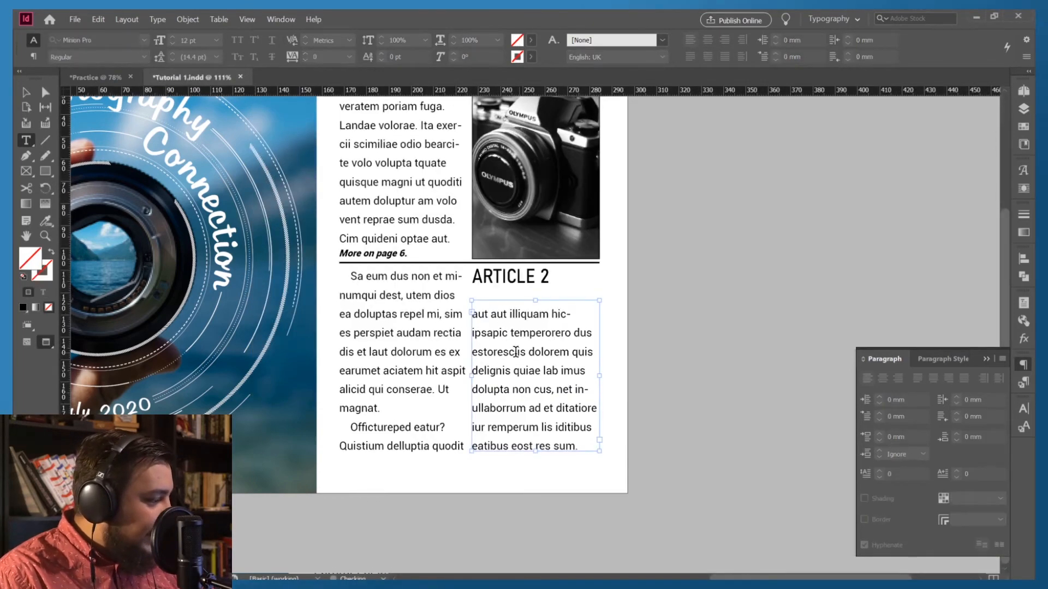
{"action": "left_click", "coordinate": [671, 262]}
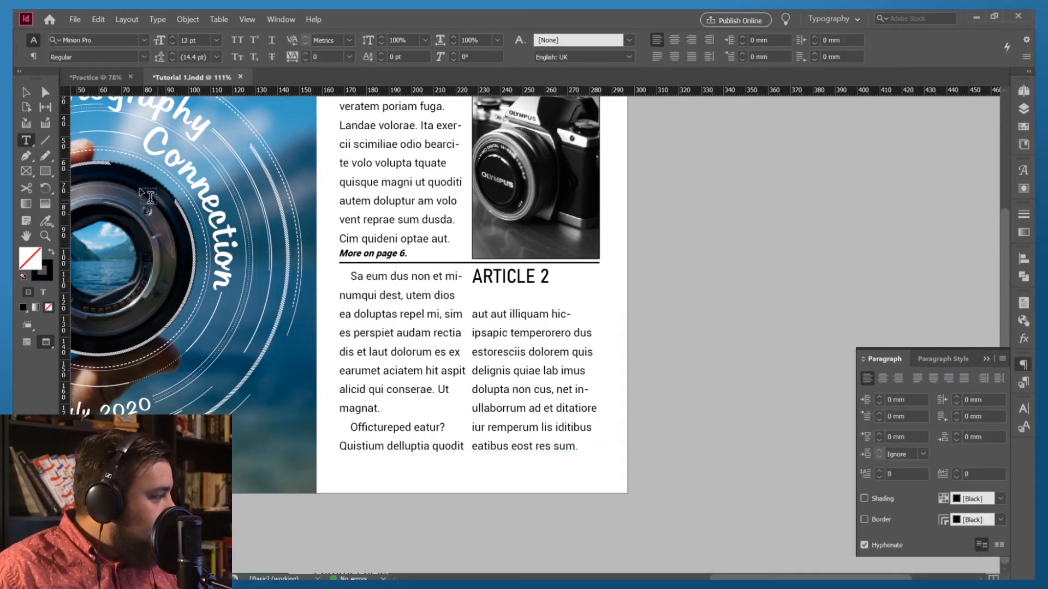
Move the second-column body frame up beneath the ARTICLE 2 heading and extend its bottom edge to a height of about 77 mm
{"action": "left_click", "coordinate": [30, 95]}
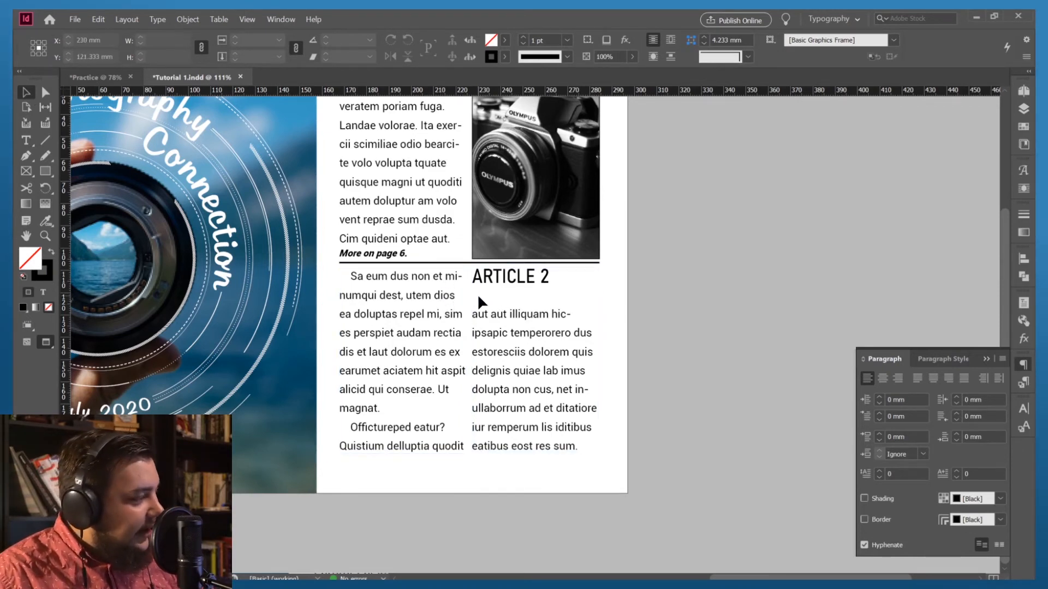
{"action": "left_click", "coordinate": [446, 300]}
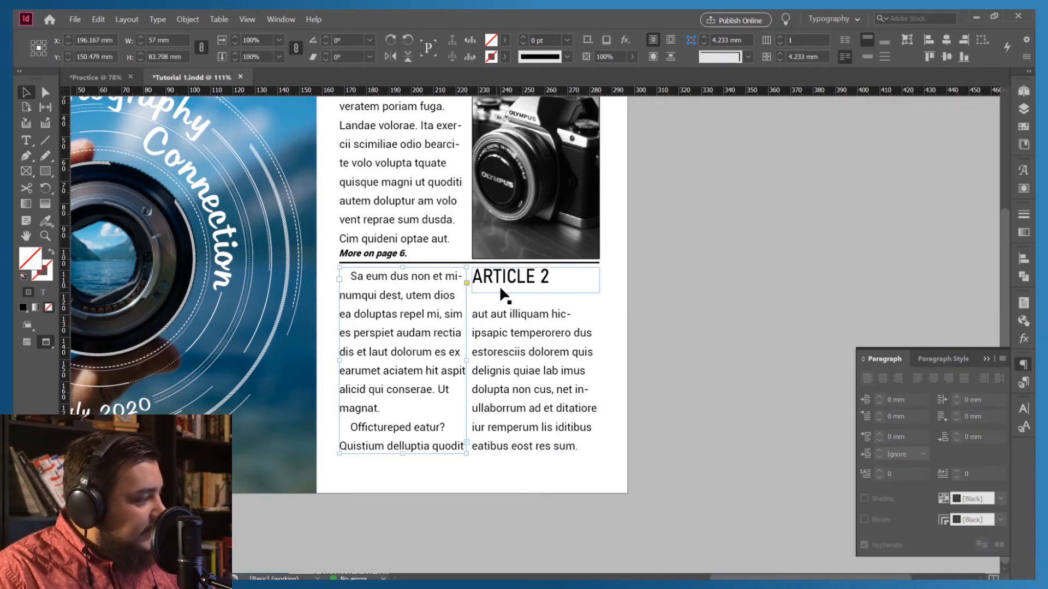
{"action": "left_click", "coordinate": [645, 289]}
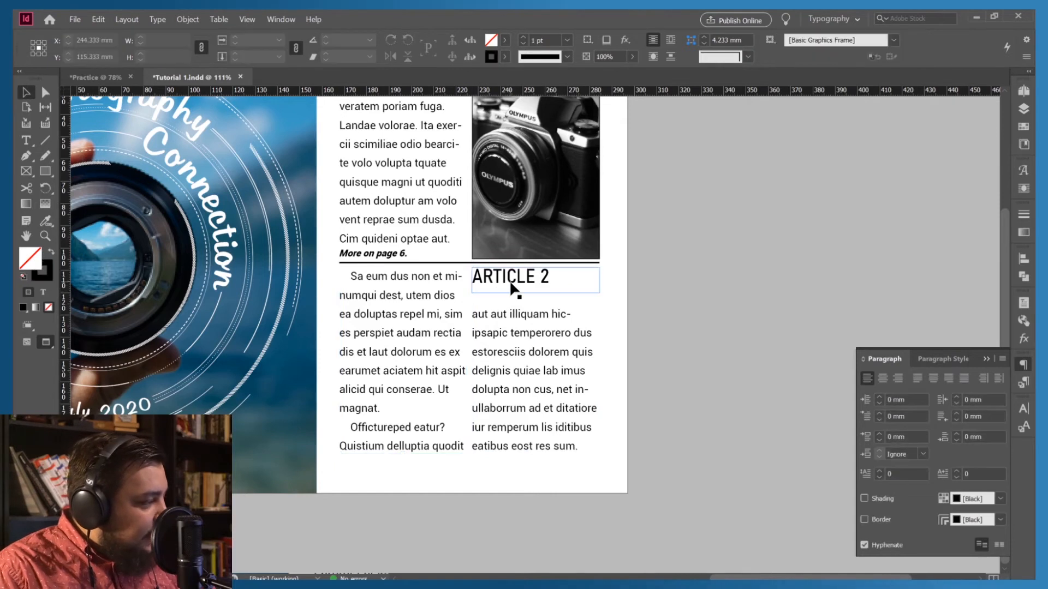
{"action": "left_click", "coordinate": [507, 343]}
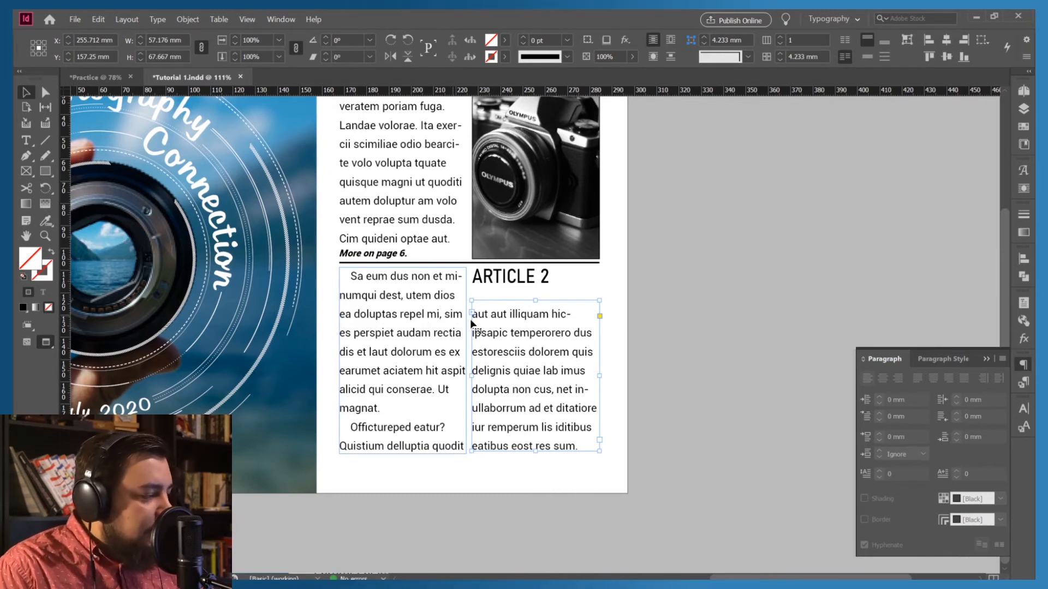
{"action": "left_click", "coordinate": [543, 405]}
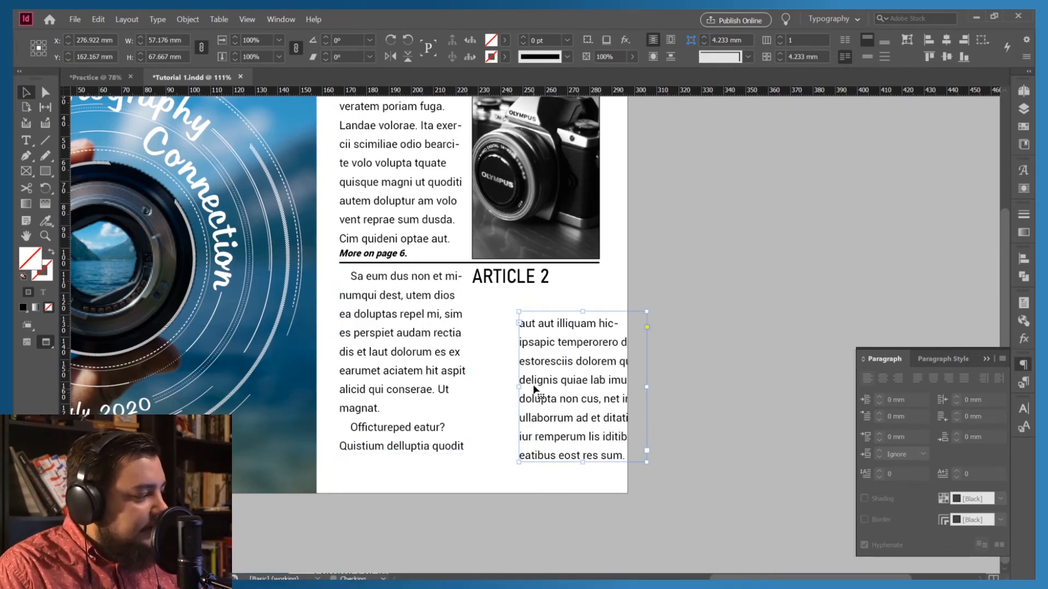
{"action": "left_click", "coordinate": [539, 383]}
{"action": "left_click_drag", "start_coordinate": [544, 375], "coordinate": [544, 373]}
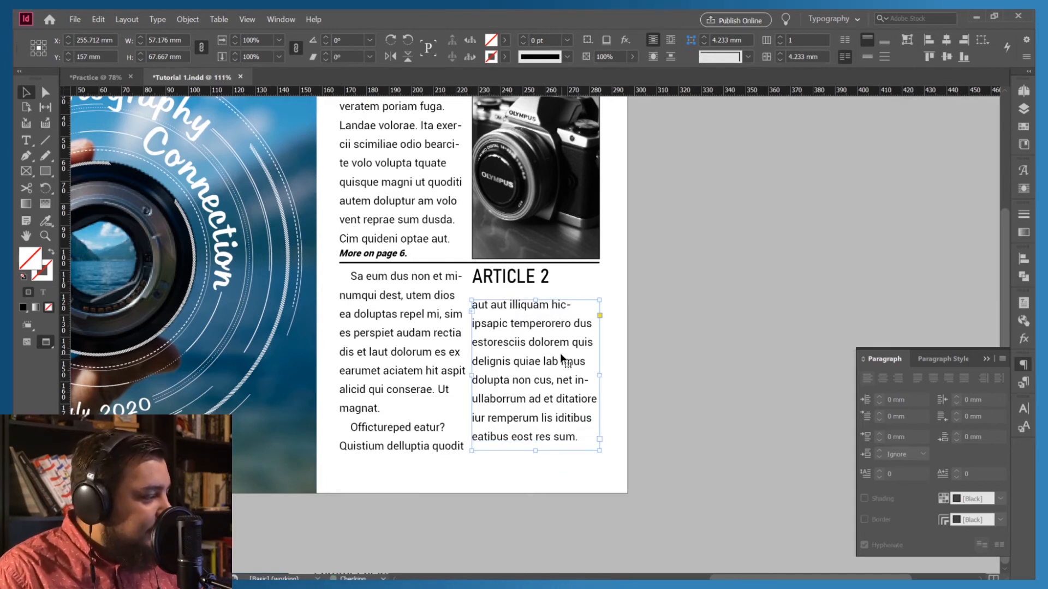
{"action": "left_click_drag", "start_coordinate": [521, 311], "coordinate": [523, 303]}
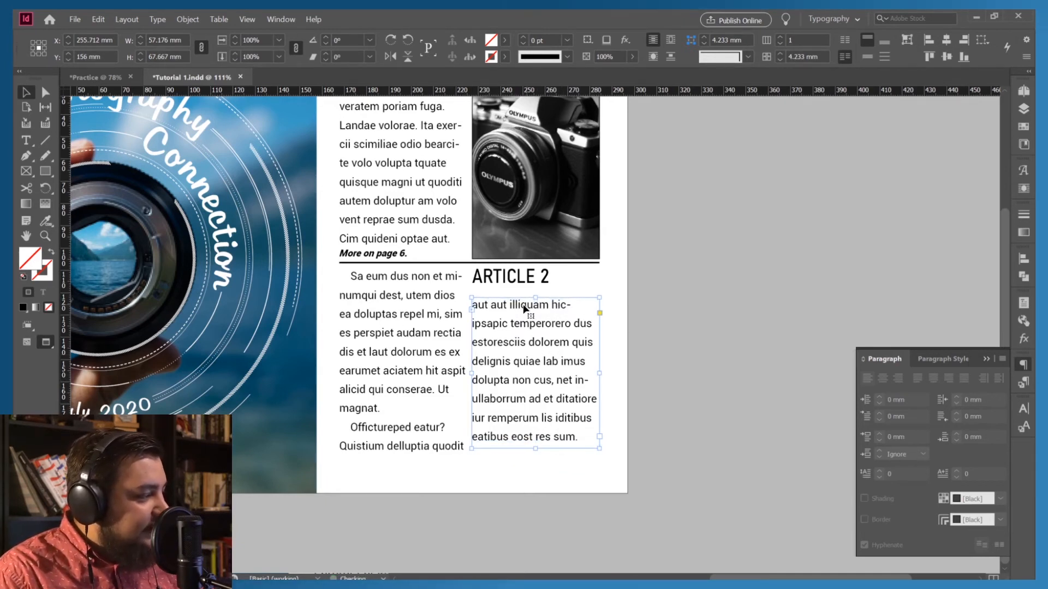
{"action": "key", "text": "Up"}
{"action": "key", "text": "Up"}
{"action": "key", "text": "Up"}
{"action": "key", "text": "Up"}
{"action": "key", "text": "Up"}
{"action": "key", "text": "Up"}
{"action": "key", "text": "Up"}
{"action": "key", "text": "Up"}
{"action": "key", "text": "Up"}
{"action": "key", "text": "Up"}
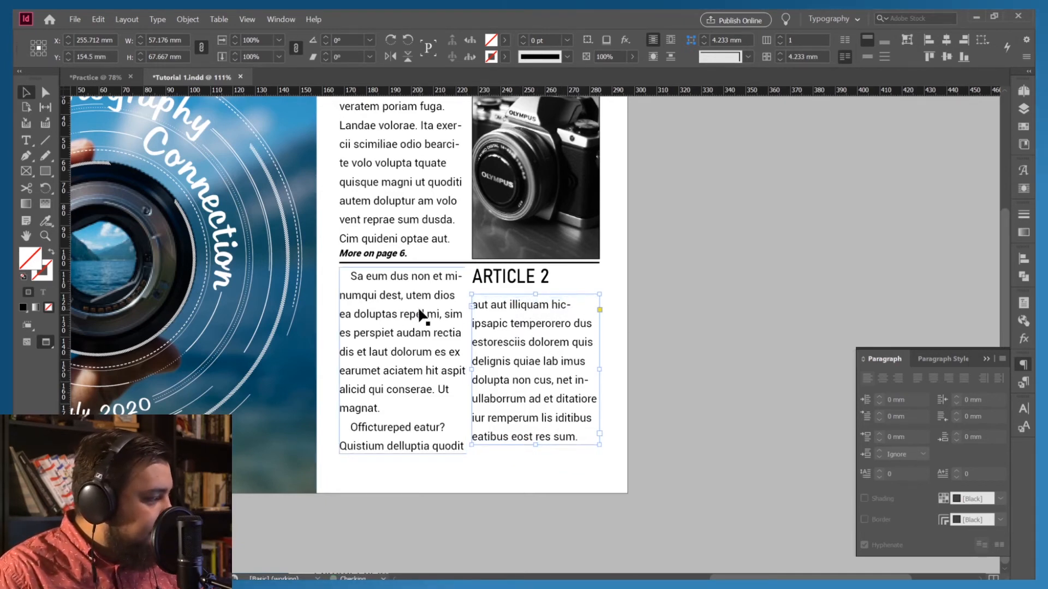
{"action": "key", "text": "Up"}
{"action": "key", "text": "Up"}
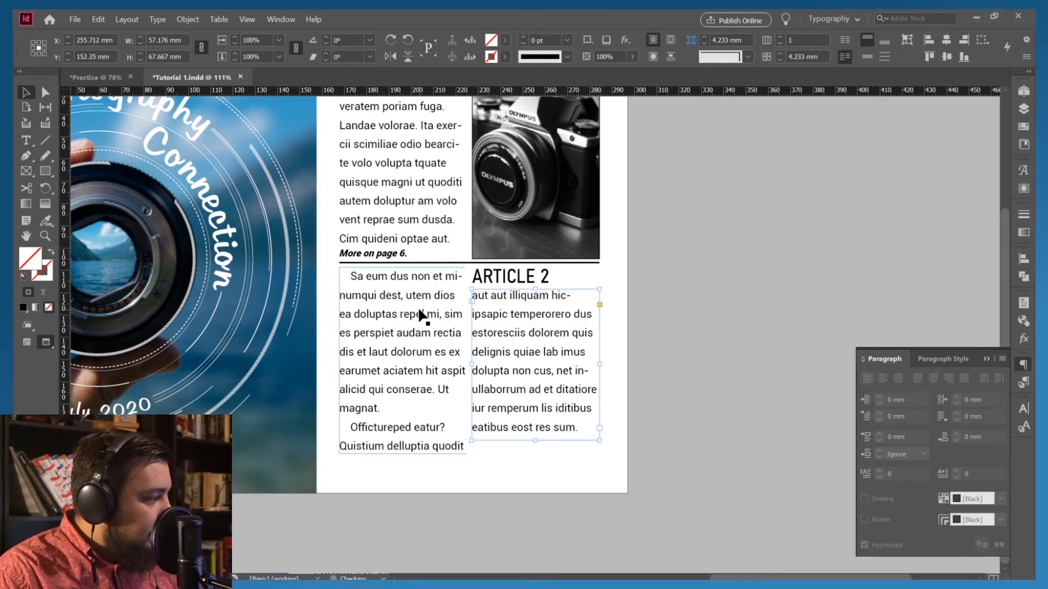
{"action": "key", "text": "Up"}
{"action": "key", "text": "Up"}
{"action": "key", "text": "Up"}
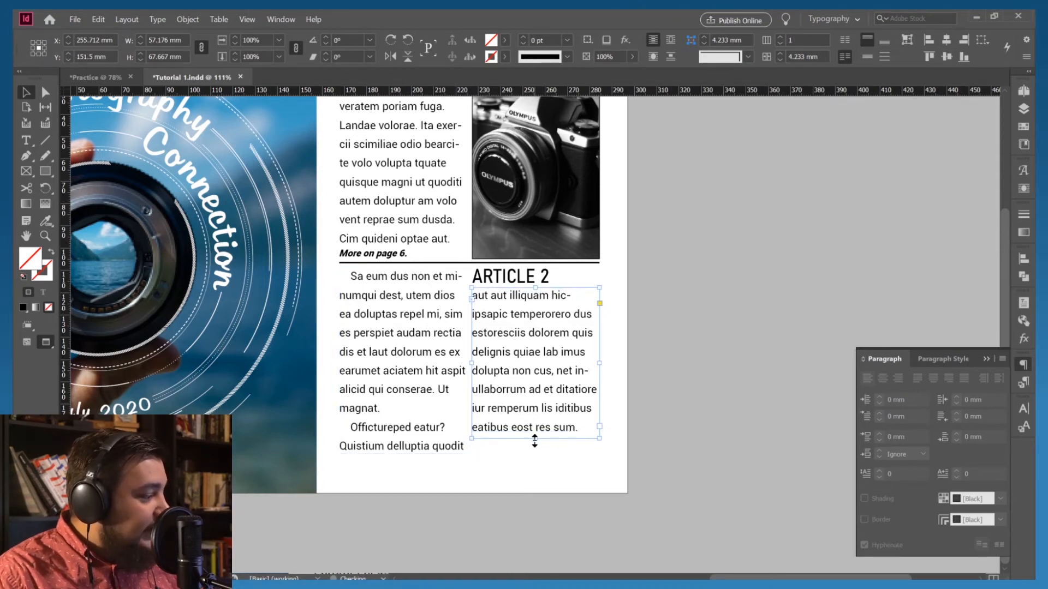
{"action": "left_click_drag", "start_coordinate": [534, 437], "coordinate": [533, 452]}
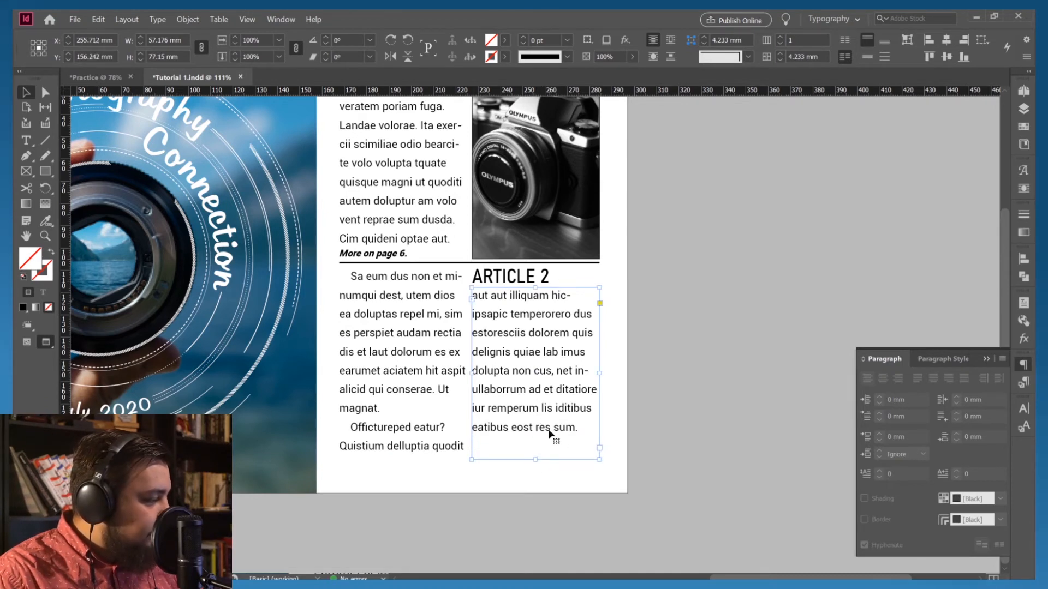
Fill the remaining space of the threaded Article 2 story with placeholder text and check the columns with and without frame edges
{"action": "right_click", "coordinate": [551, 433]}
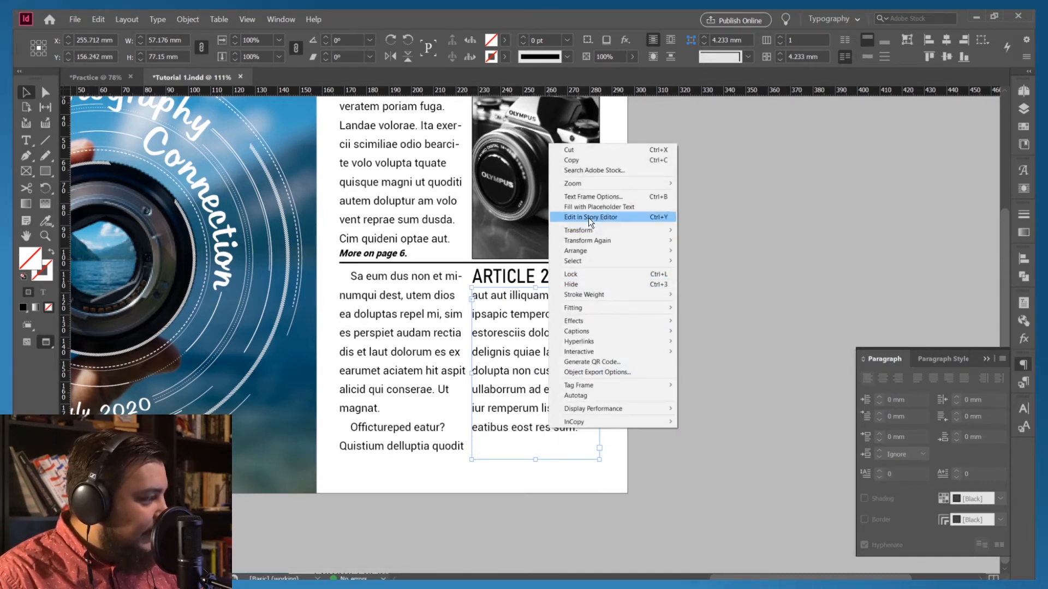
{"action": "left_click", "coordinate": [499, 367]}
{"action": "triple_click", "coordinate": [502, 368]}
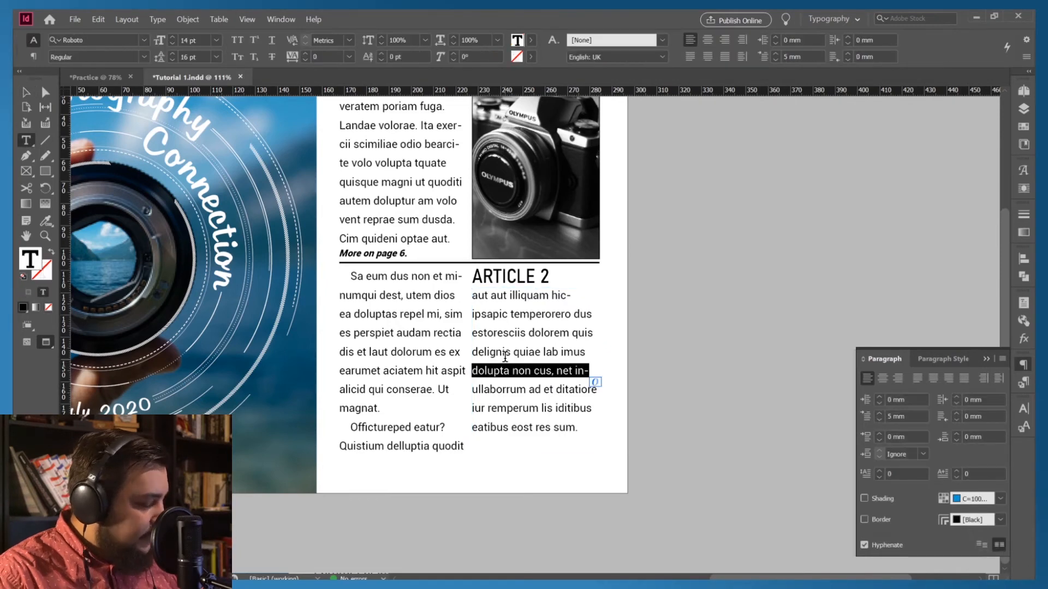
{"action": "key", "text": "ctrl+a"}
{"action": "right_click", "coordinate": [537, 376]}
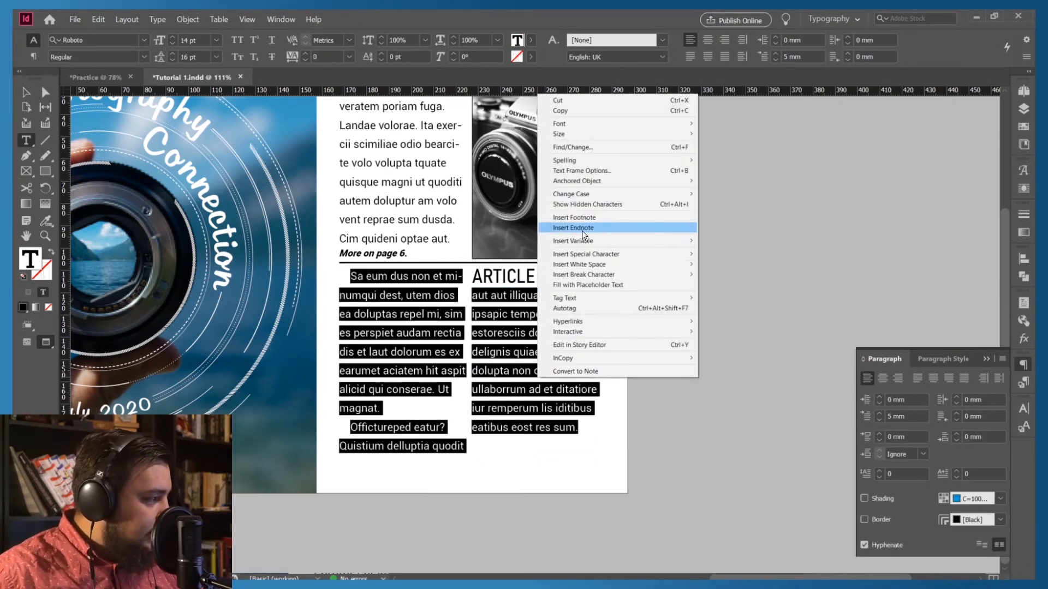
{"action": "left_click", "coordinate": [575, 286]}
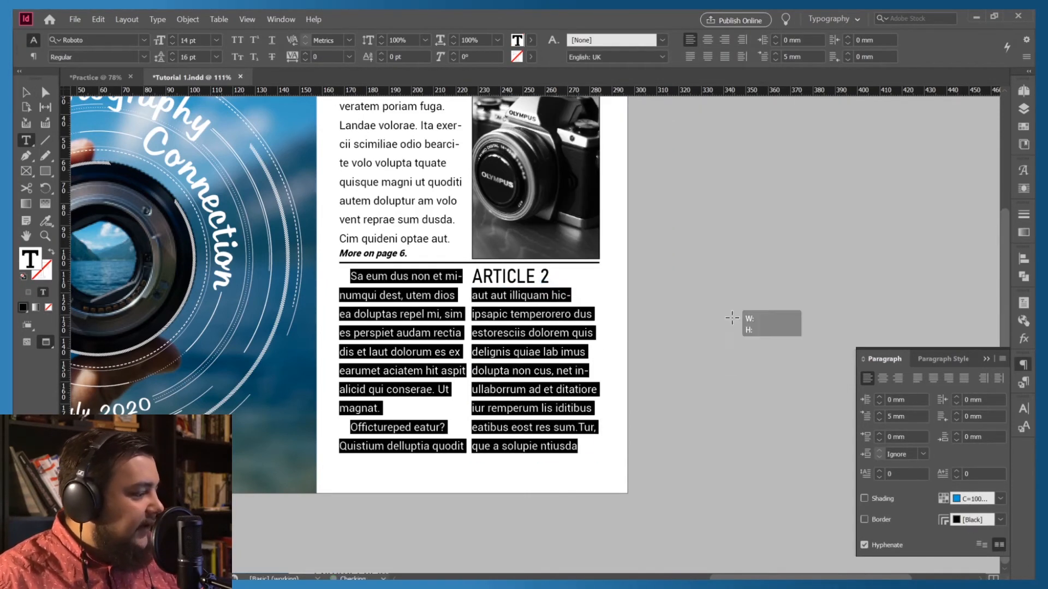
{"action": "left_click", "coordinate": [747, 322]}
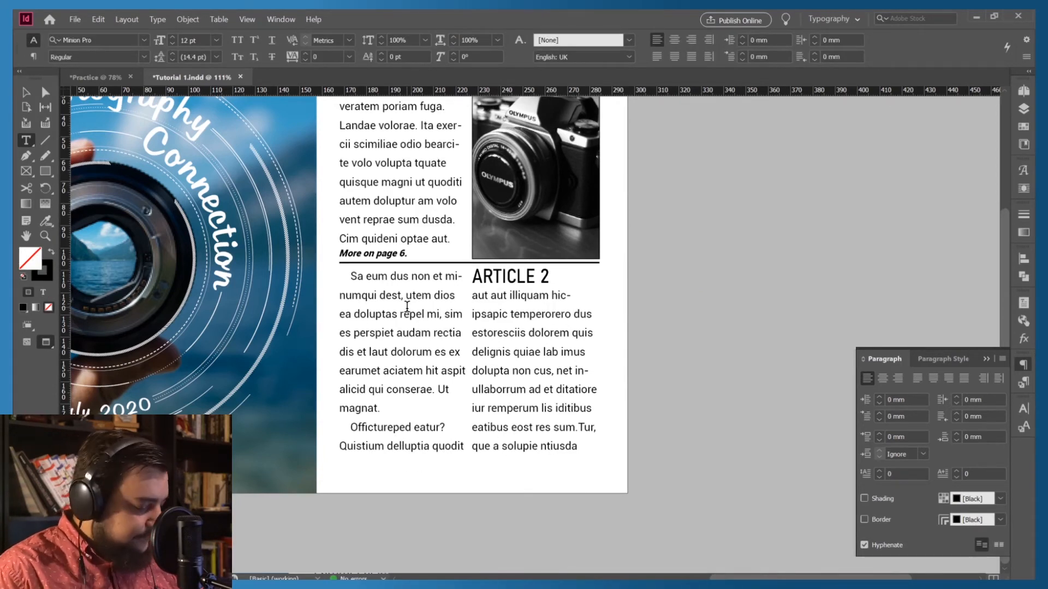
{"action": "key", "text": "w"}
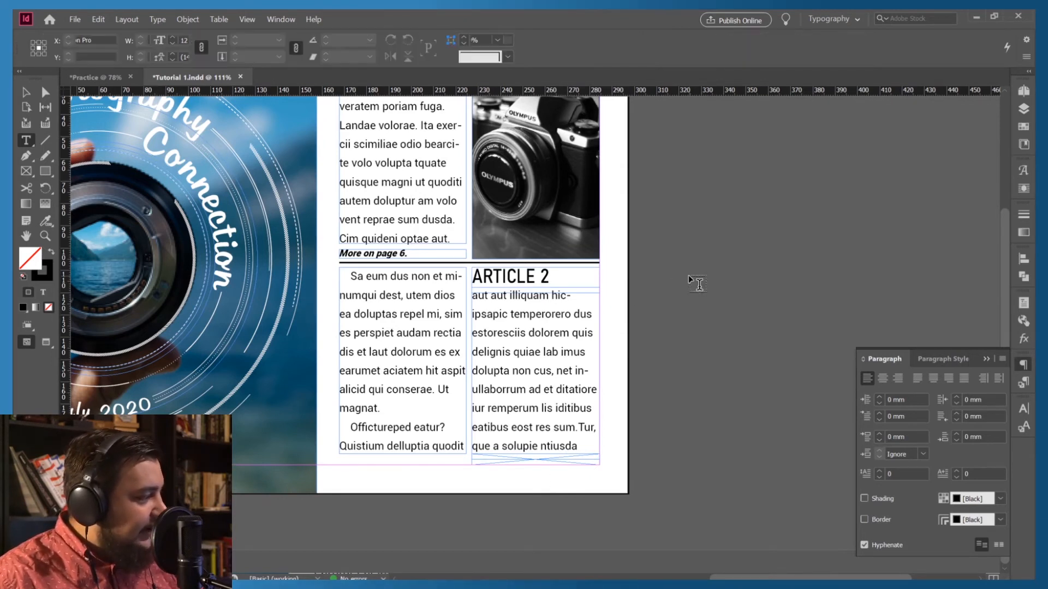
{"action": "left_click", "coordinate": [27, 92]}
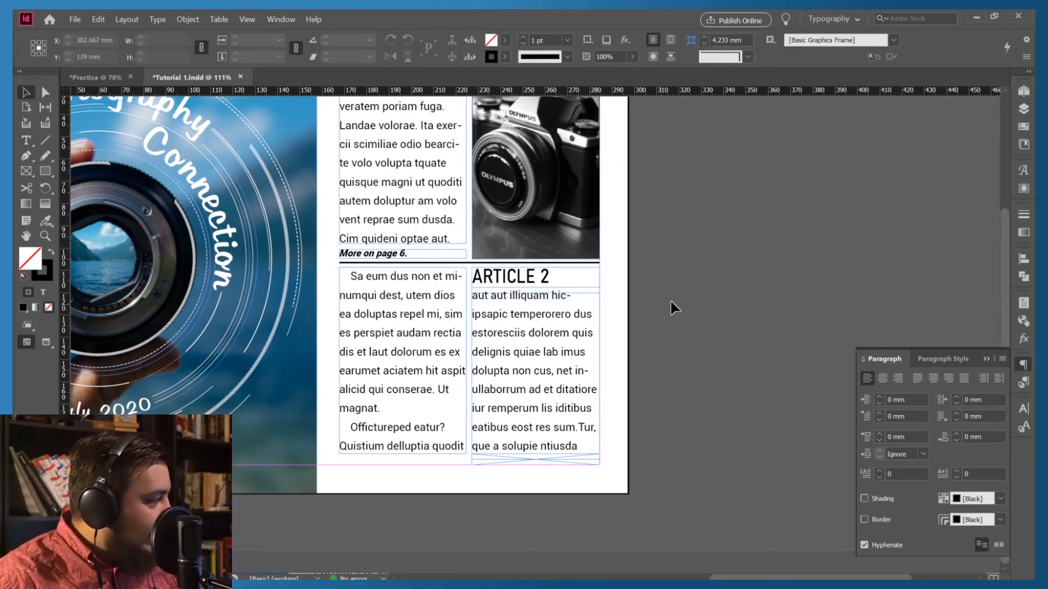
{"action": "key", "text": "w"}
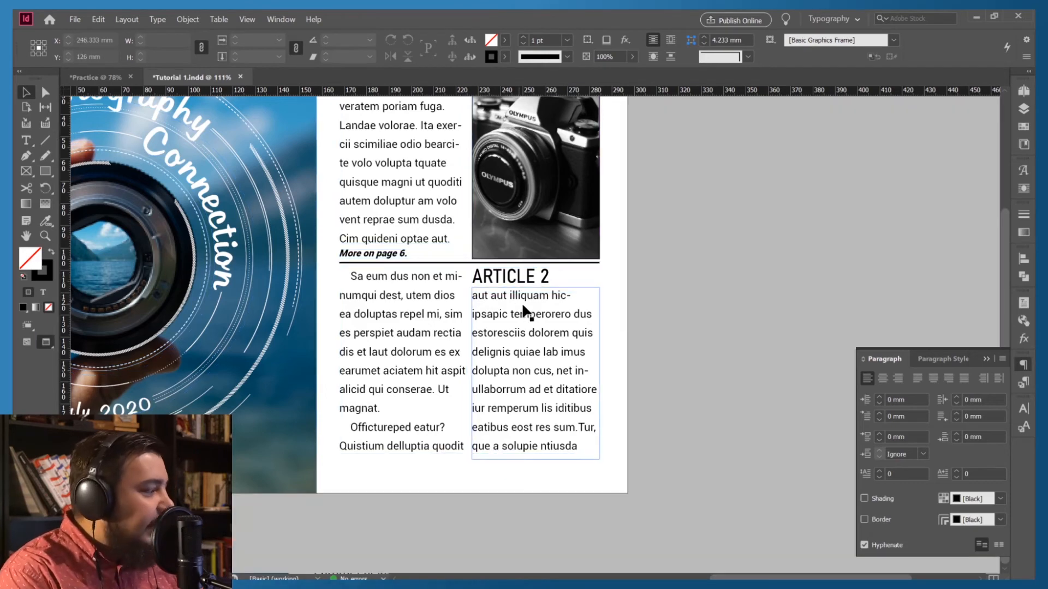
{"action": "scroll", "coordinate": [537, 315], "scroll_direction": "up", "scroll_amount": 4}
{"action": "scroll", "coordinate": [484, 333], "scroll_direction": "down", "scroll_amount": 4}
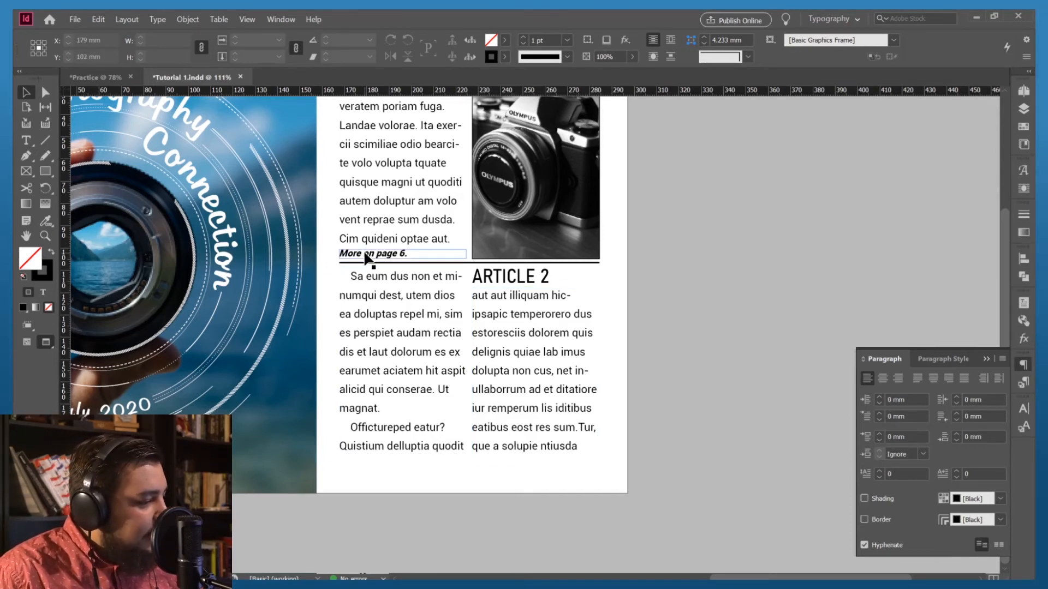
Duplicate the "More on page 6." frame and place the copy directly beneath the last line of Article 2's second column, at about Y 195 mm
{"action": "left_click", "coordinate": [1024, 425]}
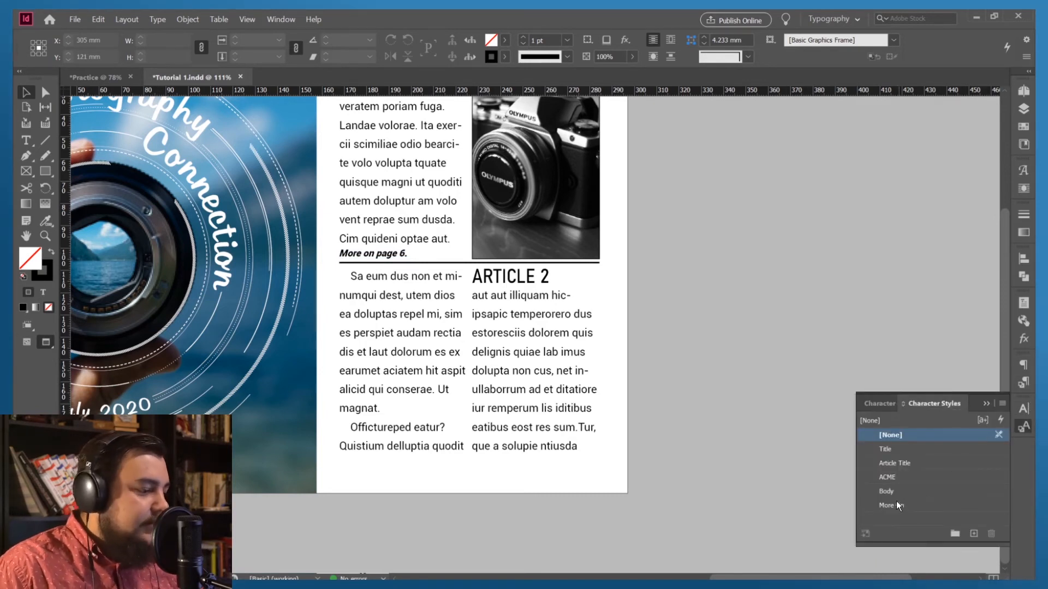
{"action": "left_click", "coordinate": [377, 261]}
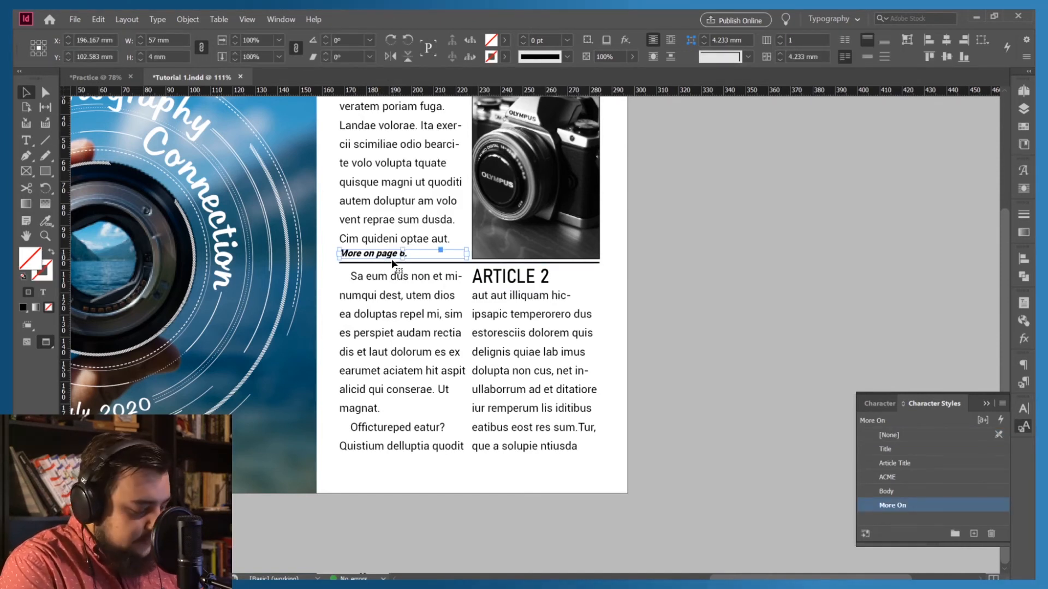
{"action": "key", "text": "ctrl+v"}
{"action": "key", "text": "shift+Down"}
{"action": "key", "text": "shift+Down"}
{"action": "key", "text": "shift+Down"}
{"action": "key", "text": "shift+Down"}
{"action": "key", "text": "shift+Down"}
{"action": "key", "text": "shift+Down"}
{"action": "key", "text": "shift+Down"}
{"action": "key", "text": "shift+Down"}
{"action": "key", "text": "shift+Down"}
{"action": "key", "text": "shift+Down"}
{"action": "key", "text": "shift+Down"}
{"action": "key", "text": "shift+Down"}
{"action": "key", "text": "shift+Down"}
{"action": "key", "text": "shift+Down"}
{"action": "key", "text": "shift+Down"}
{"action": "key", "text": "shift+Down"}
{"action": "key", "text": "shift+Down"}
{"action": "key", "text": "shift+Down"}
{"action": "key", "text": "shift+Down"}
{"action": "key", "text": "shift+Down"}
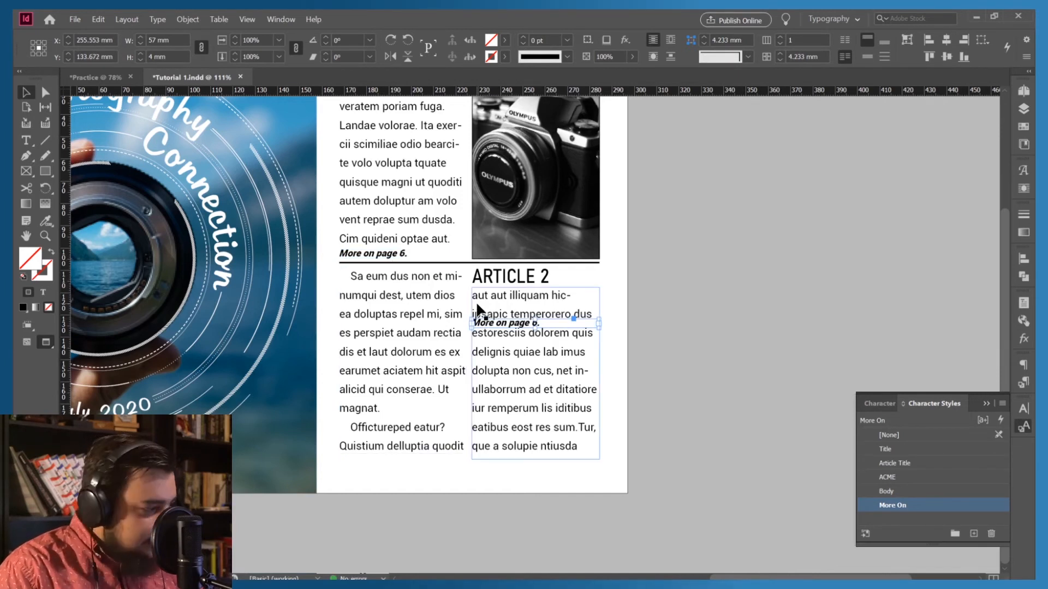
{"action": "key", "text": "shift+Down"}
{"action": "key", "text": "shift+Down"}
{"action": "key", "text": "shift+Down"}
{"action": "key", "text": "shift+Down"}
{"action": "key", "text": "shift+Down"}
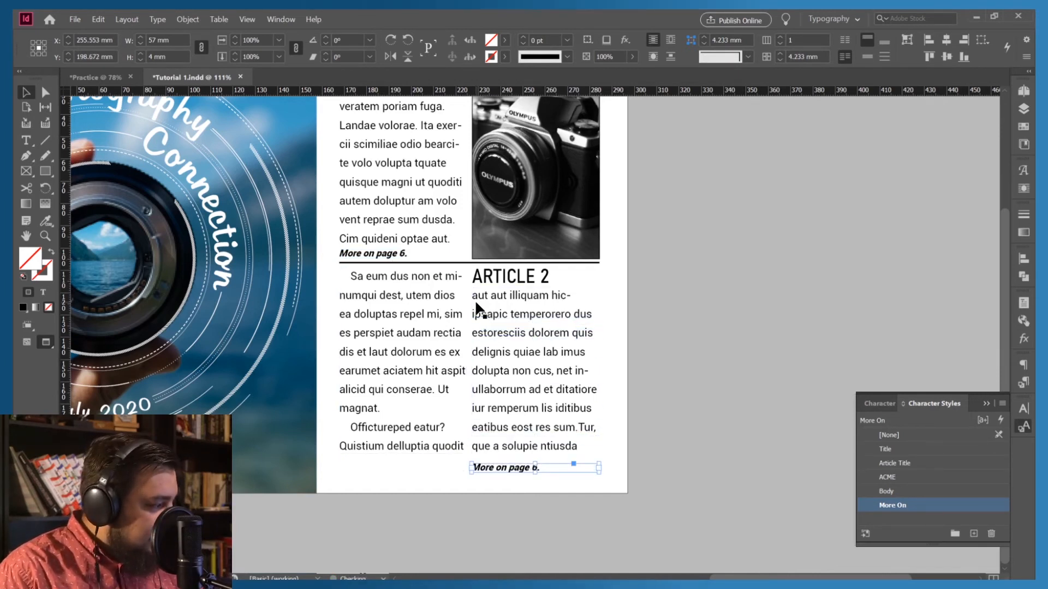
{"action": "key", "text": "shift+Up"}
{"action": "key", "text": "shift+Up"}
{"action": "key", "text": "shift+Down"}
{"action": "key", "text": "Up"}
{"action": "key", "text": "Up"}
{"action": "left_click", "coordinate": [729, 323]}
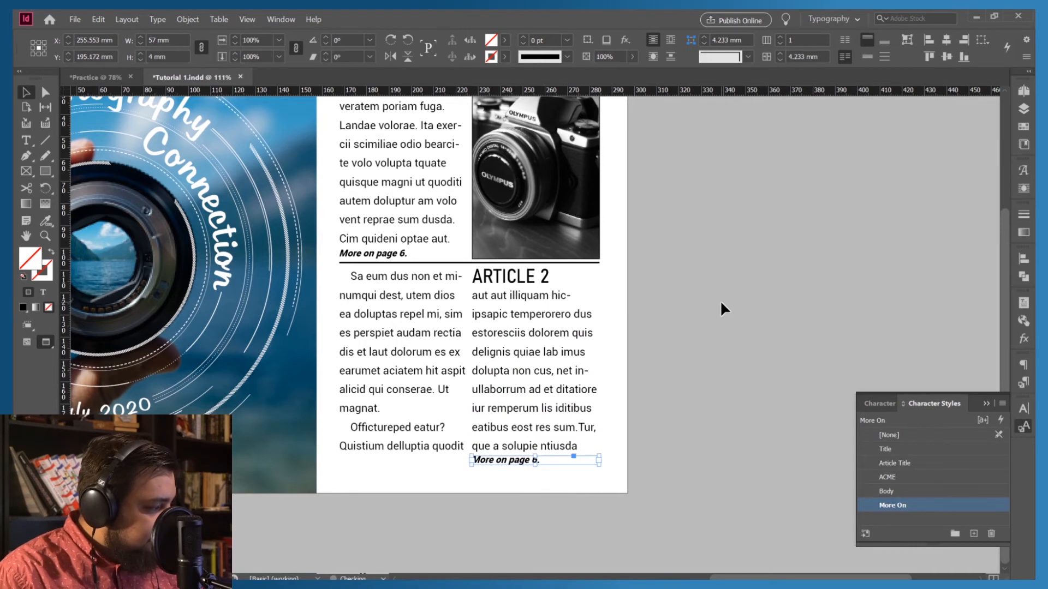
Change the page number in the duplicated line so it reads "More on page 8."
{"action": "double_click", "coordinate": [532, 464]}
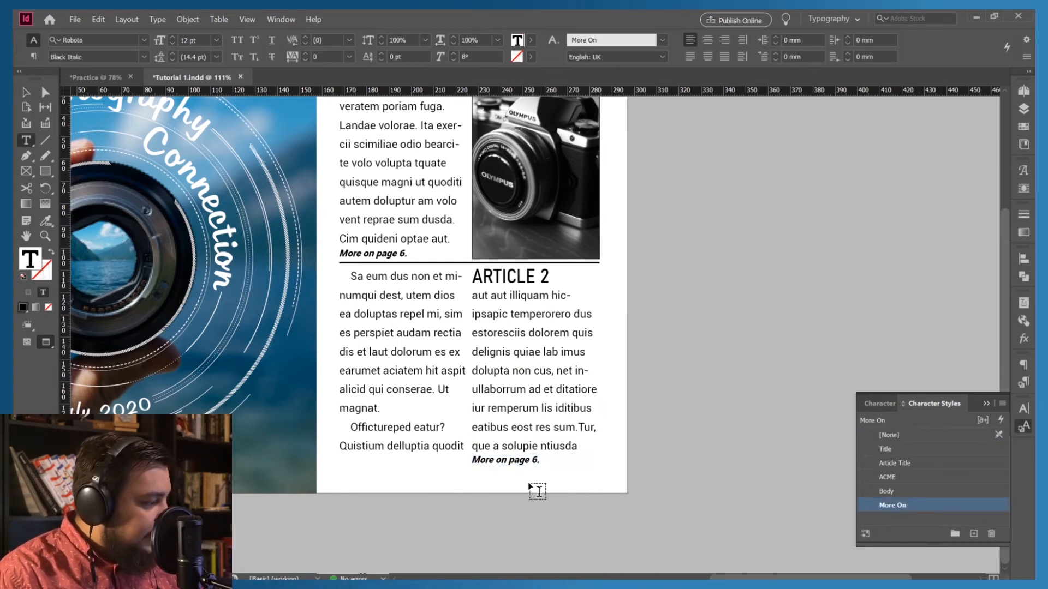
{"action": "type", "text": "8"}
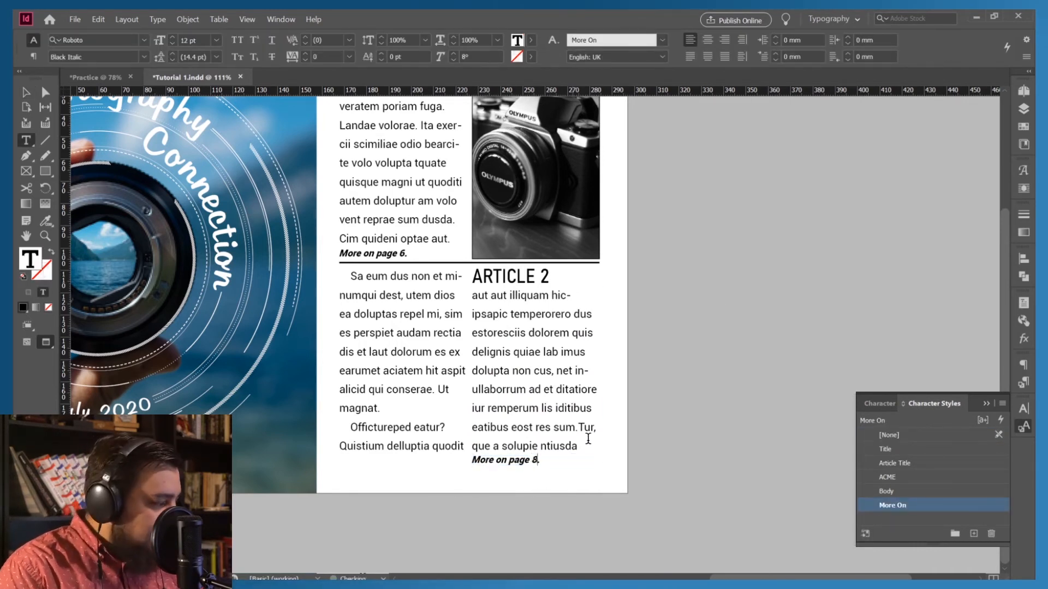
{"action": "left_click", "coordinate": [26, 92]}
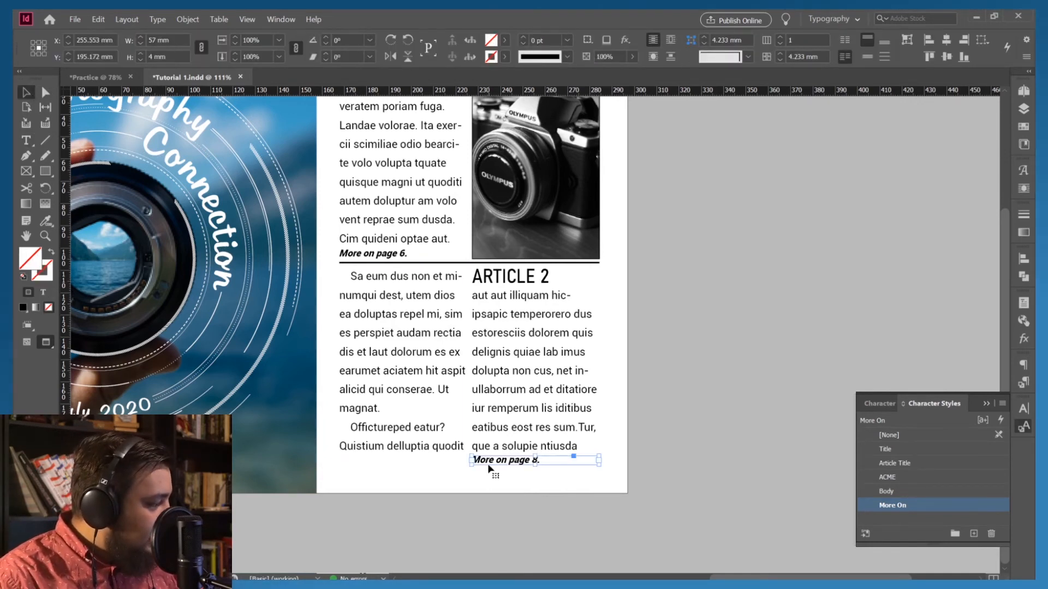
{"action": "left_click", "coordinate": [688, 406]}
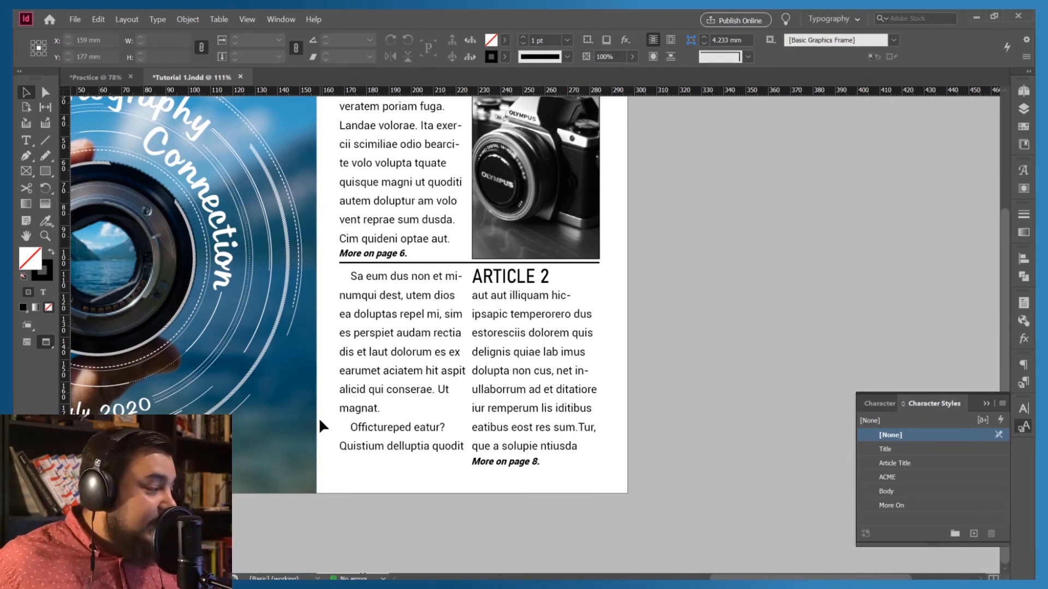
Review the cover and both articles, finishing with the whole spread fitted in view
{"action": "scroll", "coordinate": [436, 453], "scroll_direction": "up", "scroll_amount": 3}
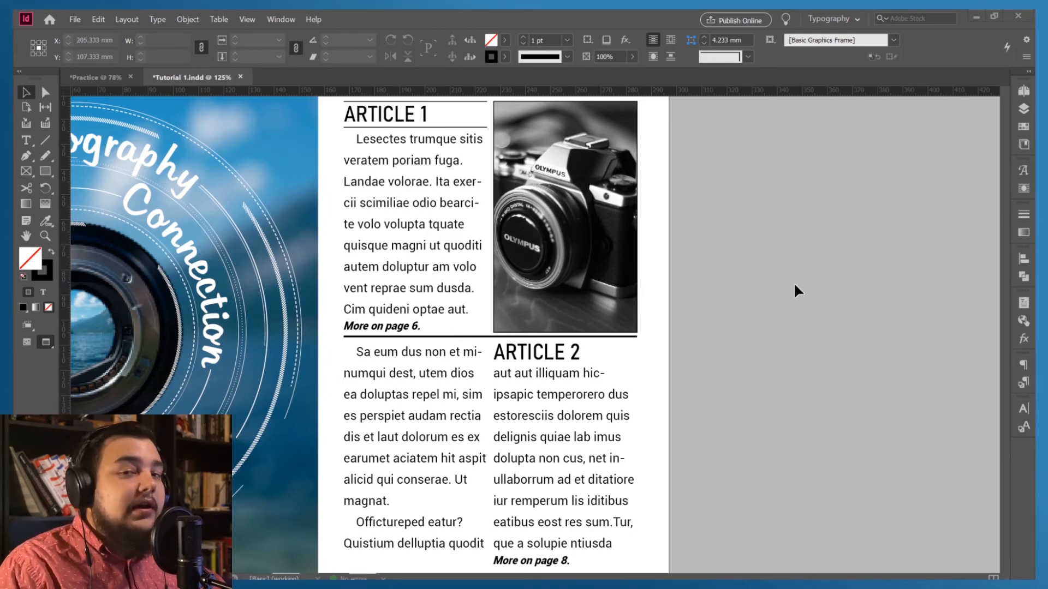
{"action": "scroll", "coordinate": [692, 309], "scroll_direction": "left", "scroll_amount": 6}
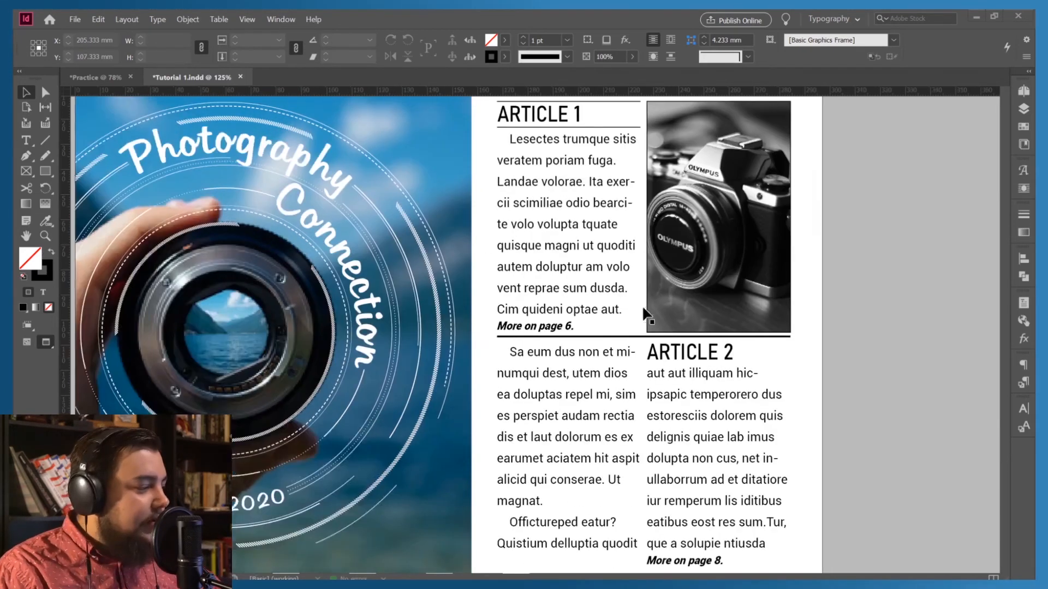
{"action": "scroll", "coordinate": [642, 312], "scroll_direction": "up", "scroll_amount": 2}
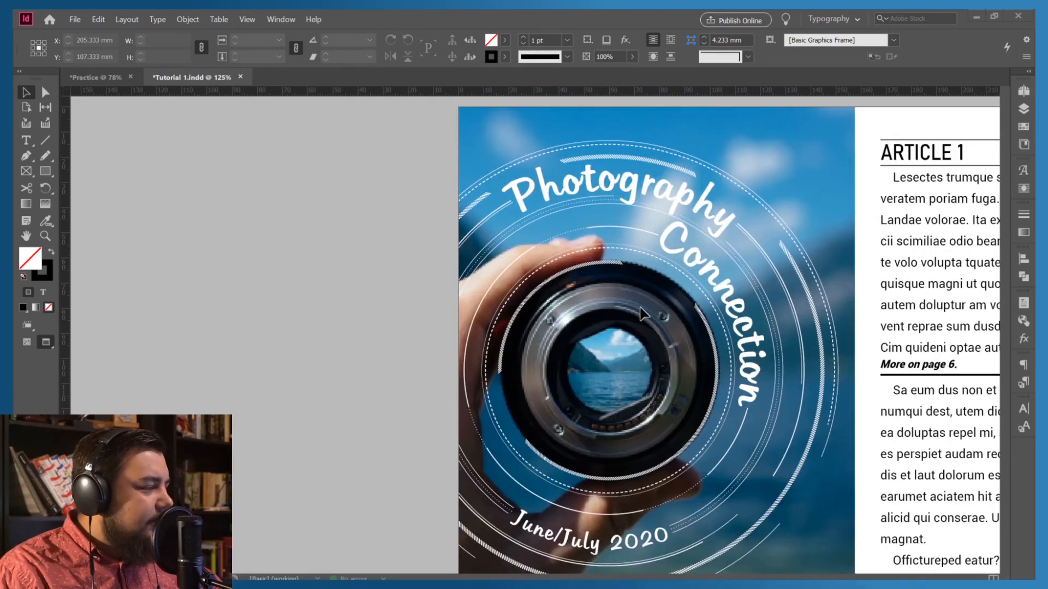
{"action": "scroll", "coordinate": [641, 312], "scroll_direction": "down", "scroll_amount": 2}
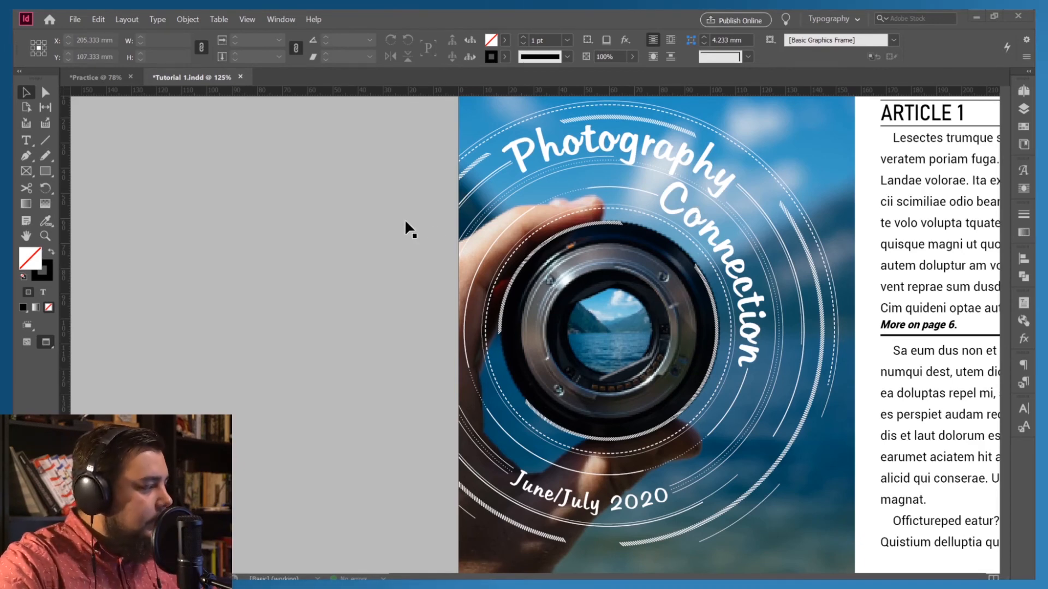
{"action": "key", "text": "ctrl+0"}
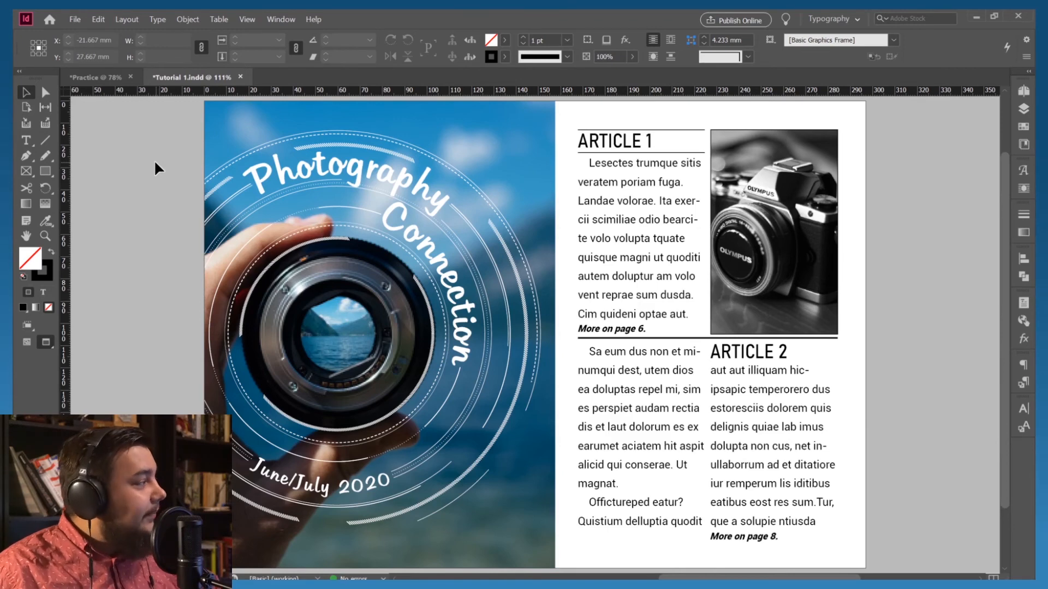
Save the document under the new name Tutorial 2.indd in the Print Layout folder
{"action": "left_click", "coordinate": [75, 20]}
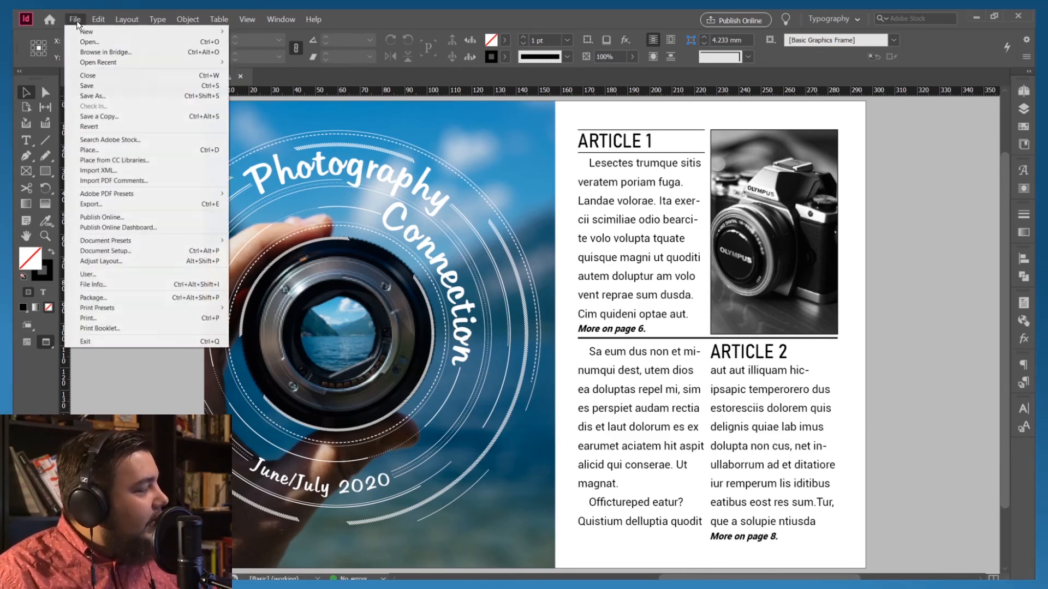
{"action": "left_click", "coordinate": [89, 96]}
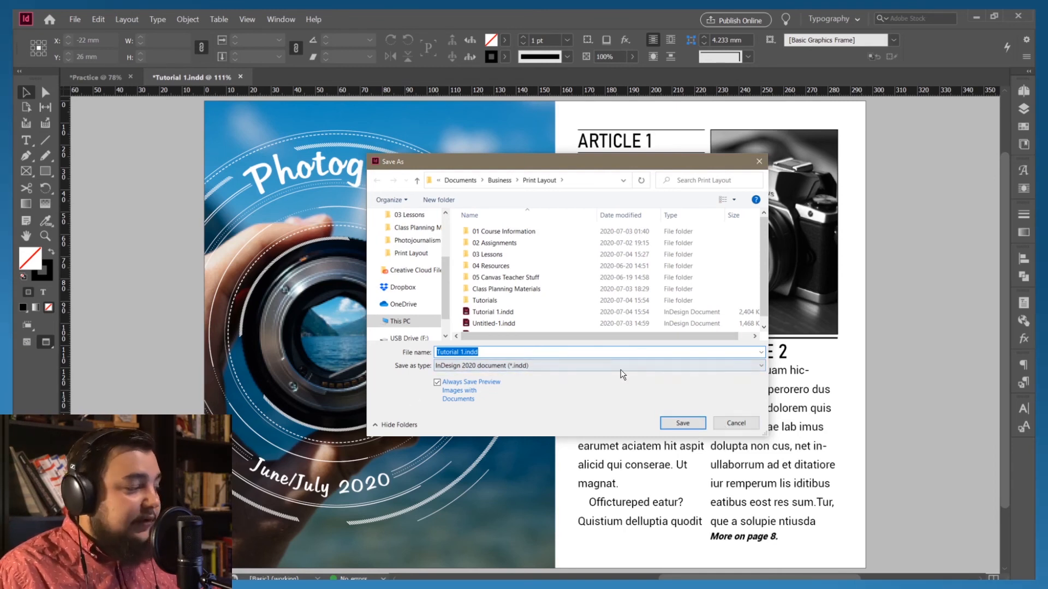
{"action": "left_click", "coordinate": [490, 352]}
{"action": "left_click", "coordinate": [463, 352]}
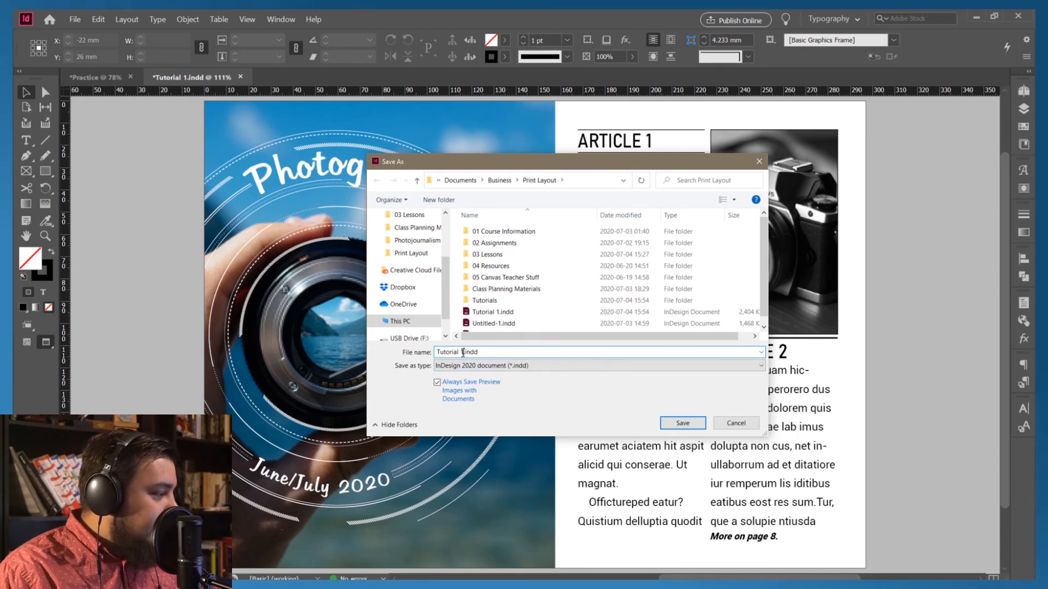
{"action": "key", "text": "BackSpace"}
{"action": "type", "text": "2"}
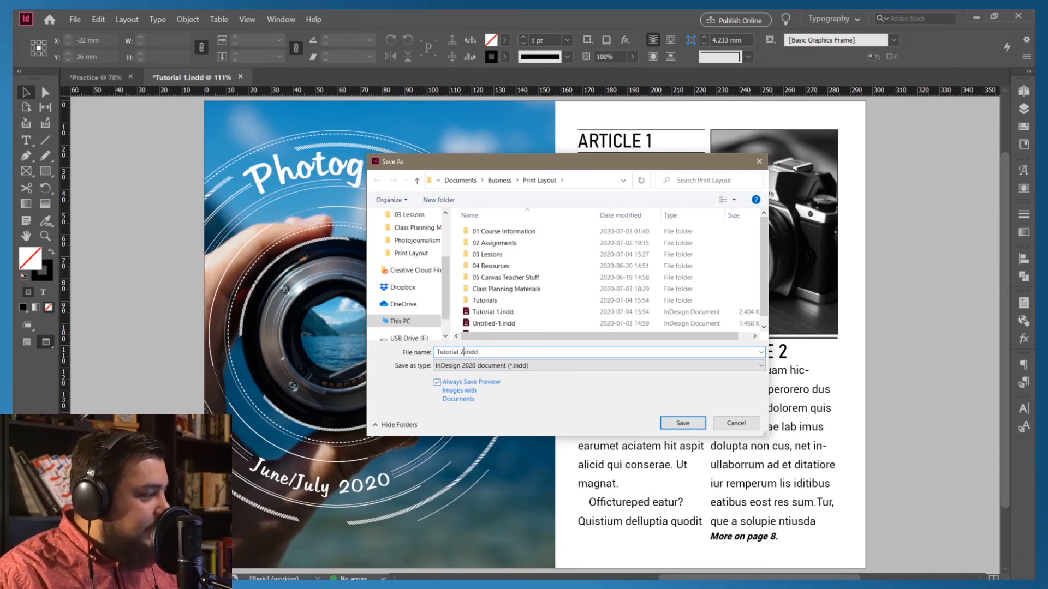
{"action": "left_click", "coordinate": [679, 423]}
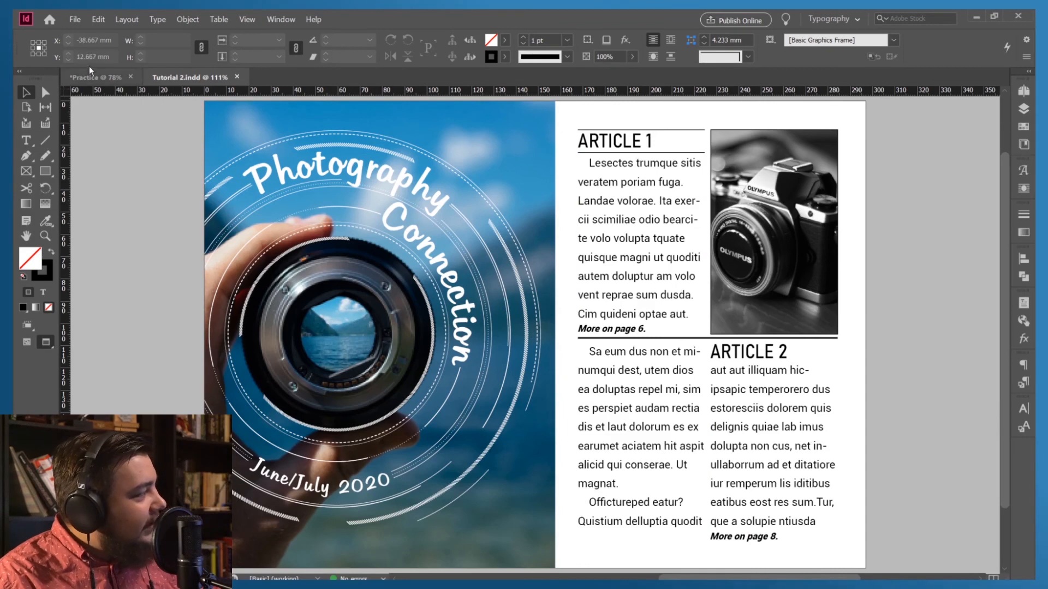
{"action": "left_click", "coordinate": [76, 21]}
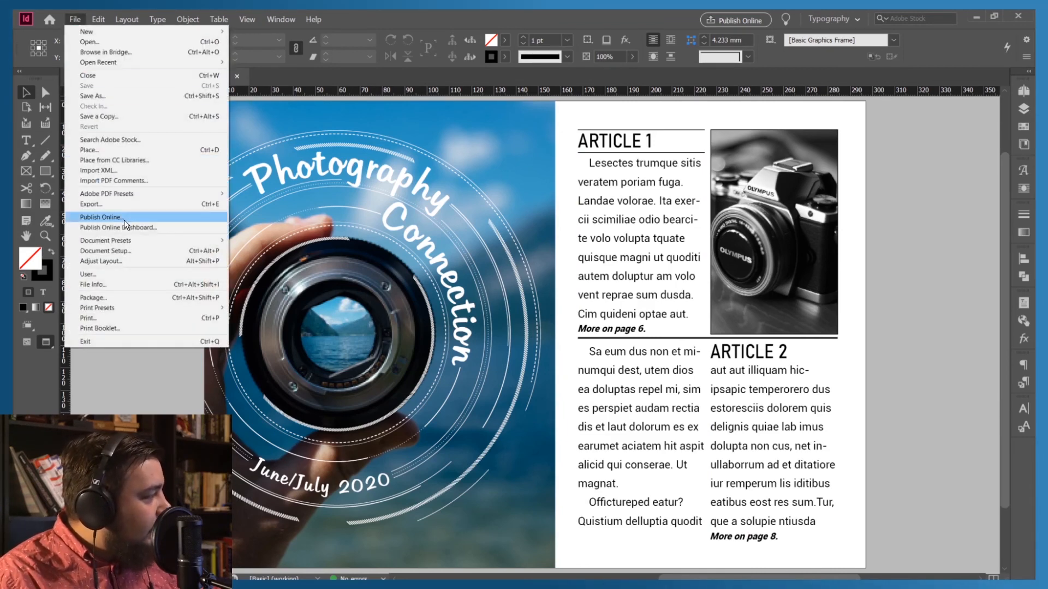
{"action": "left_click", "coordinate": [112, 200]}
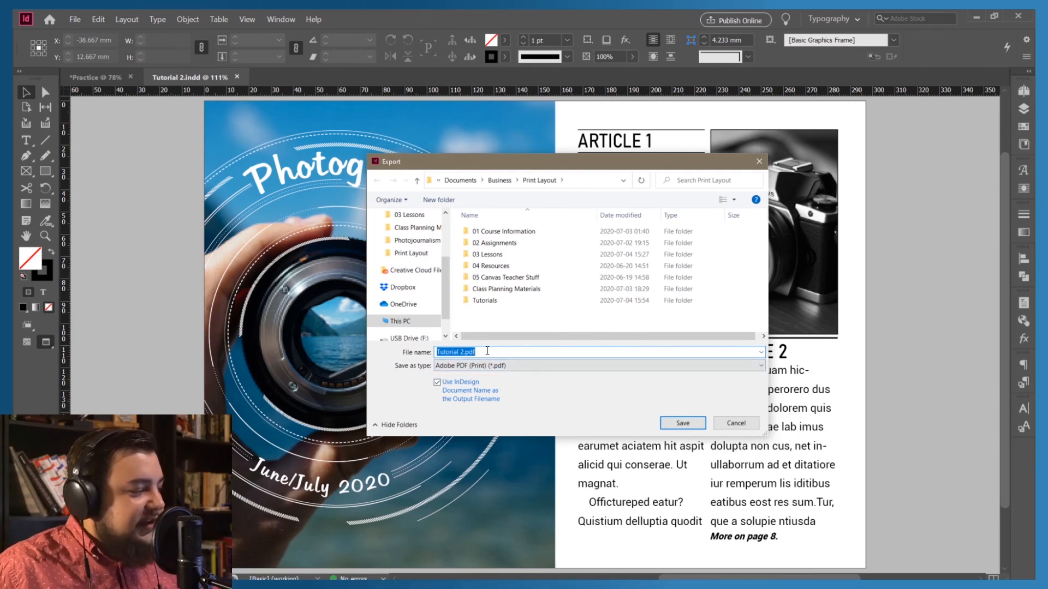
{"action": "left_click", "coordinate": [522, 365]}
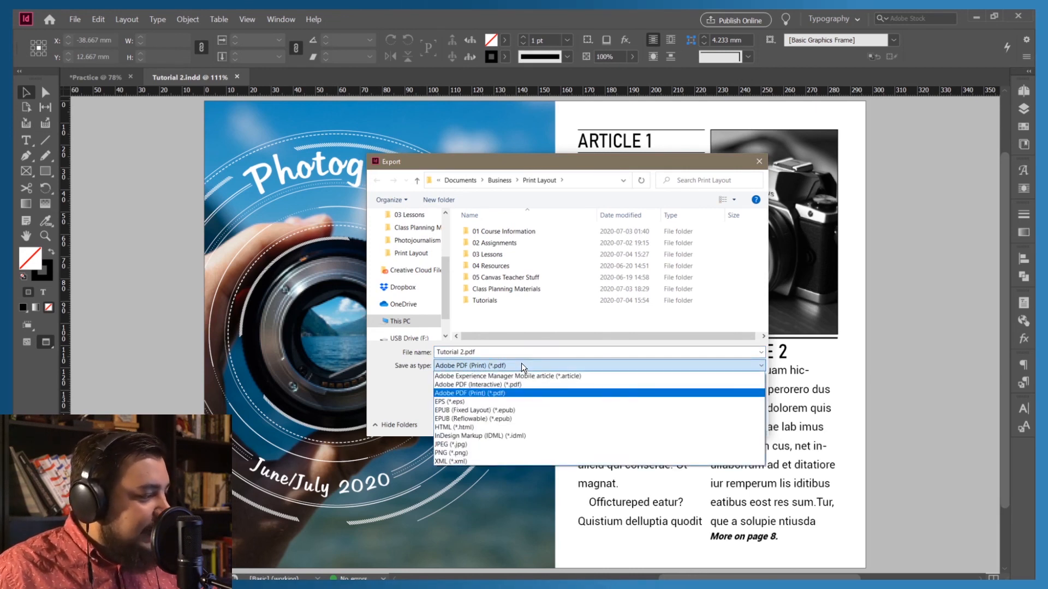
{"action": "left_click", "coordinate": [460, 393]}
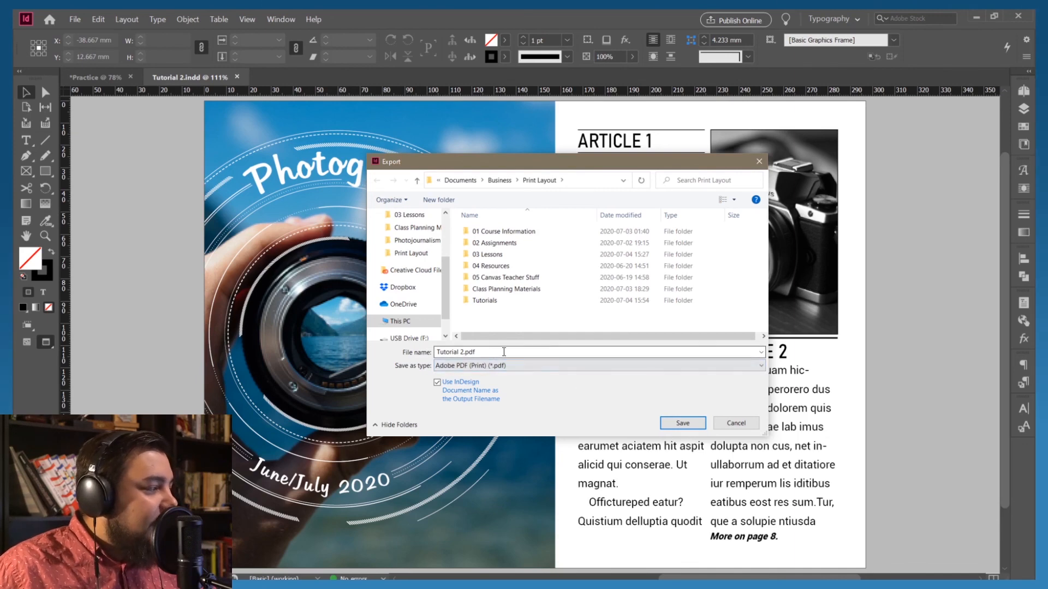
{"action": "left_click", "coordinate": [736, 423]}
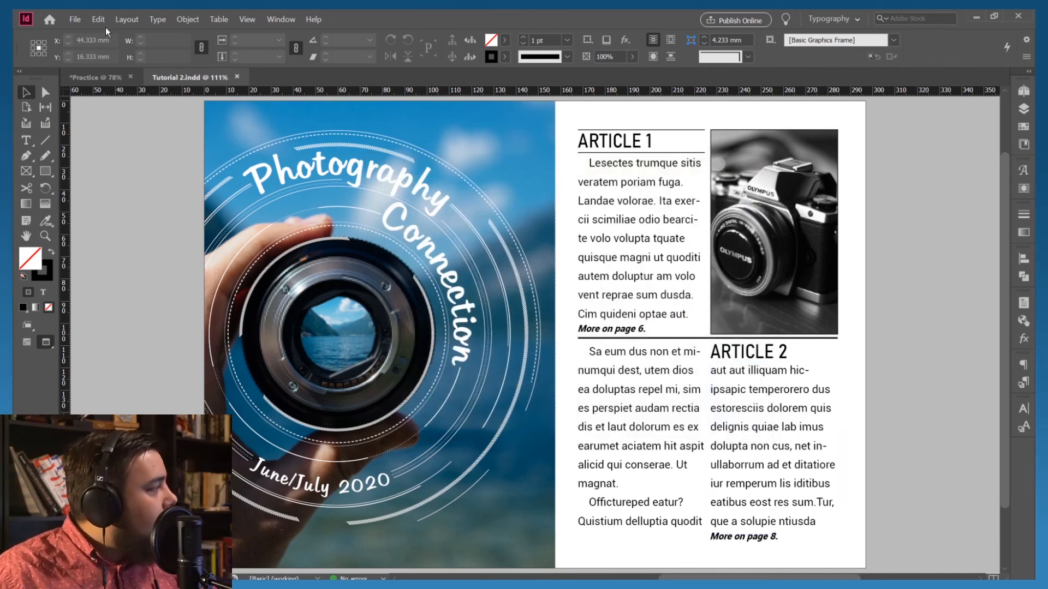
Set up an export of the spread as Tutorial 2.pdf in the Adobe PDF (Print) format
{"action": "left_click", "coordinate": [75, 19]}
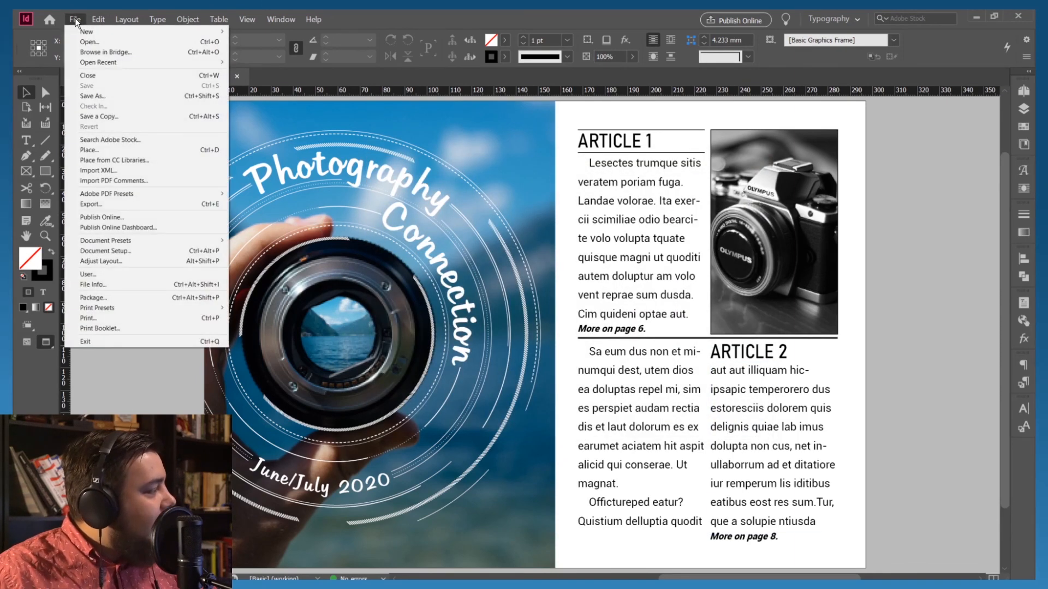
{"action": "left_click", "coordinate": [124, 205]}
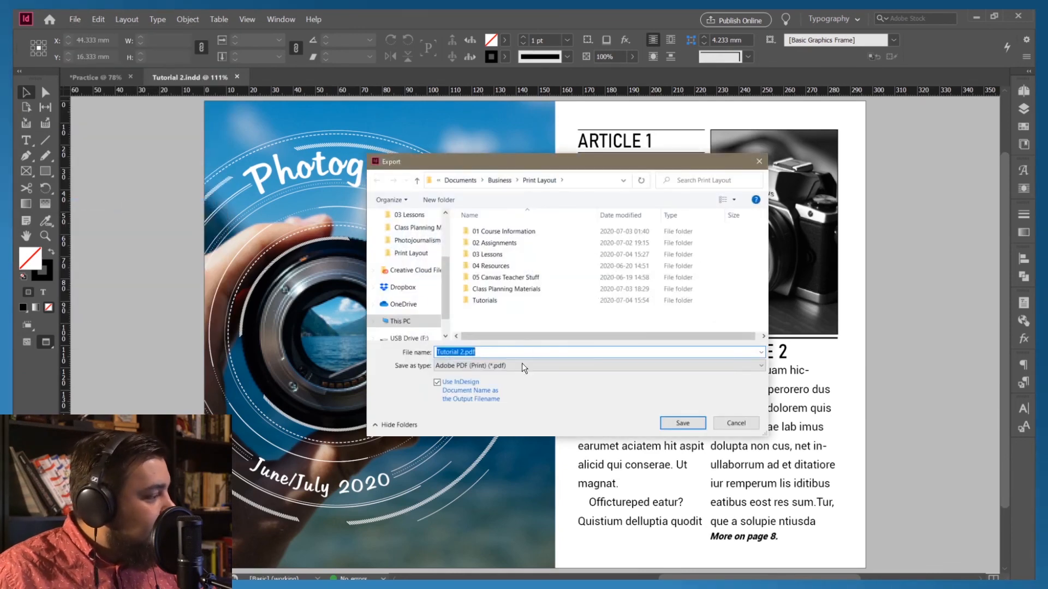
{"action": "left_click", "coordinate": [513, 365]}
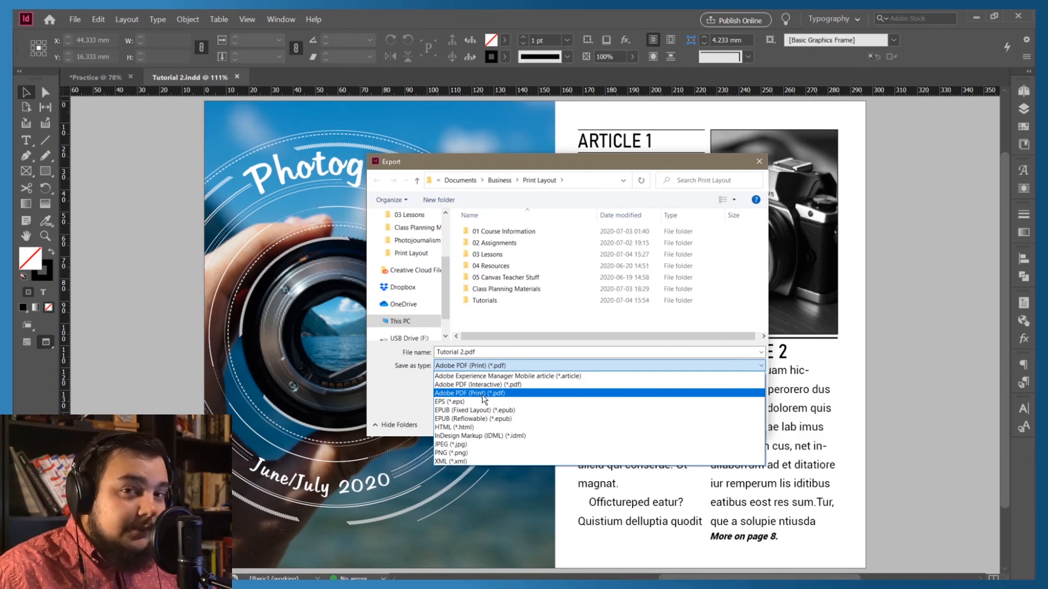
{"action": "left_click", "coordinate": [482, 393]}
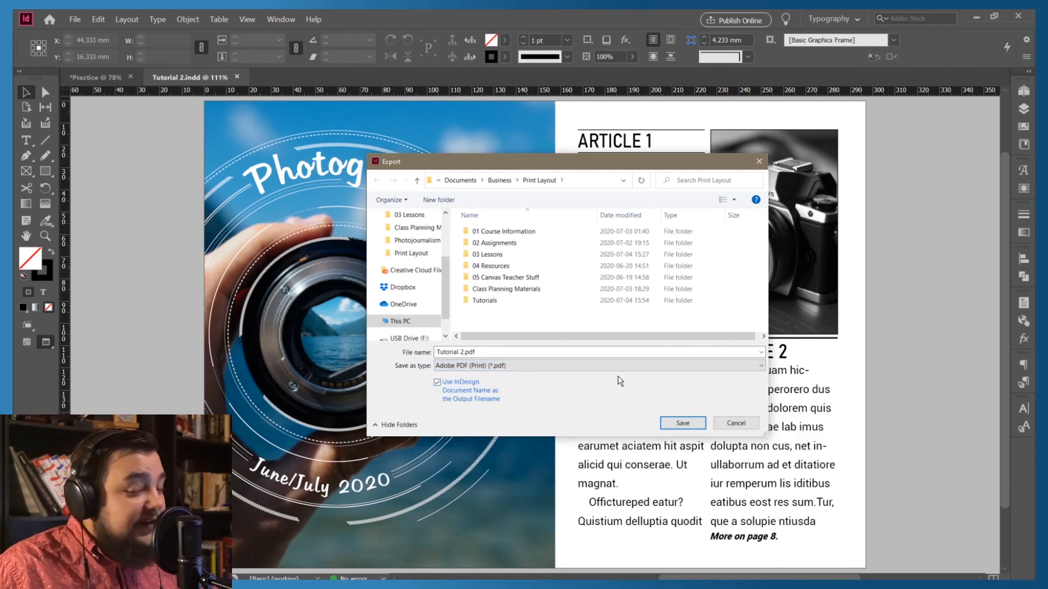